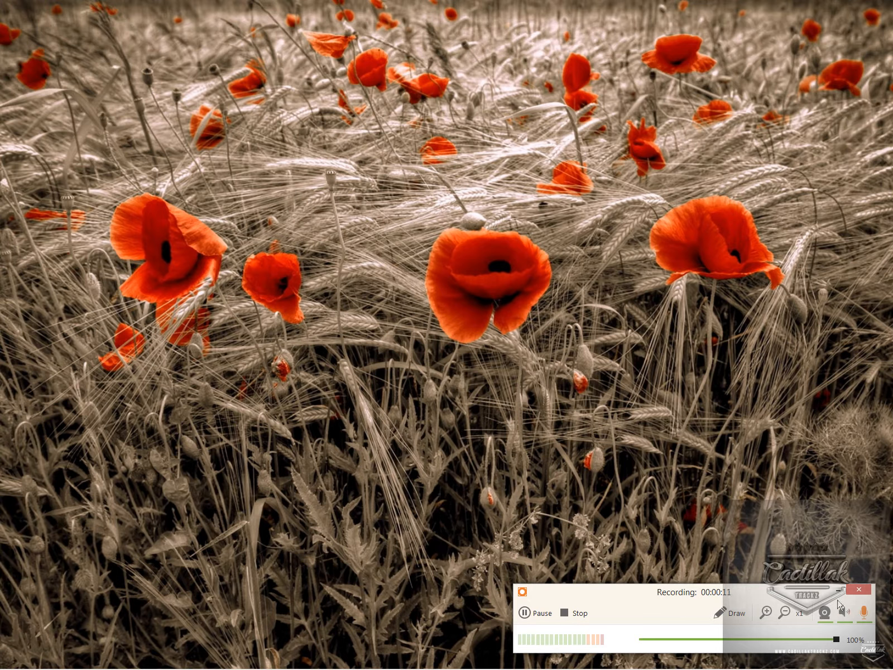
Minimize the screen recorder and switch to the FL Studio project
click(838, 590)
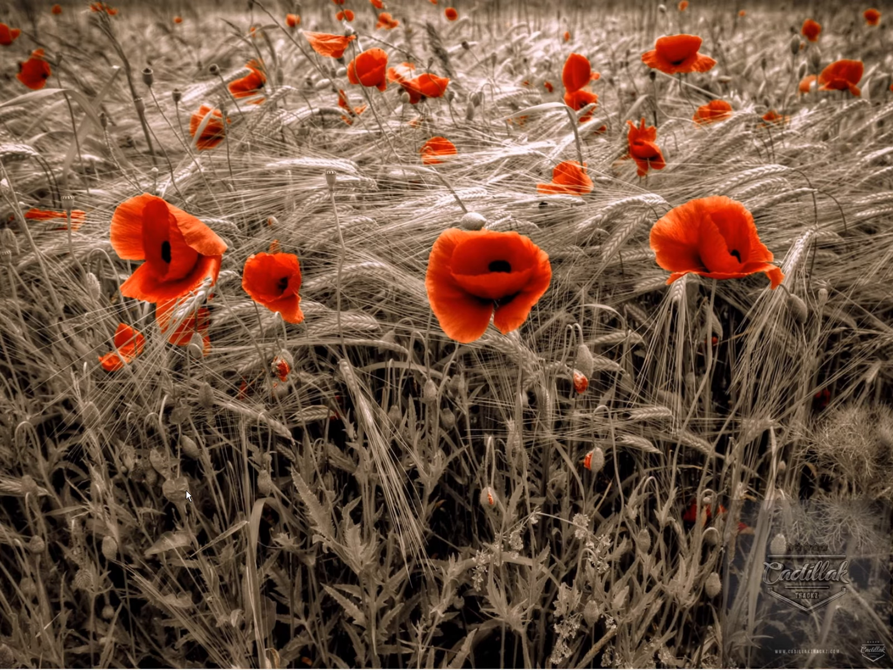
mouse_move(161, 664)
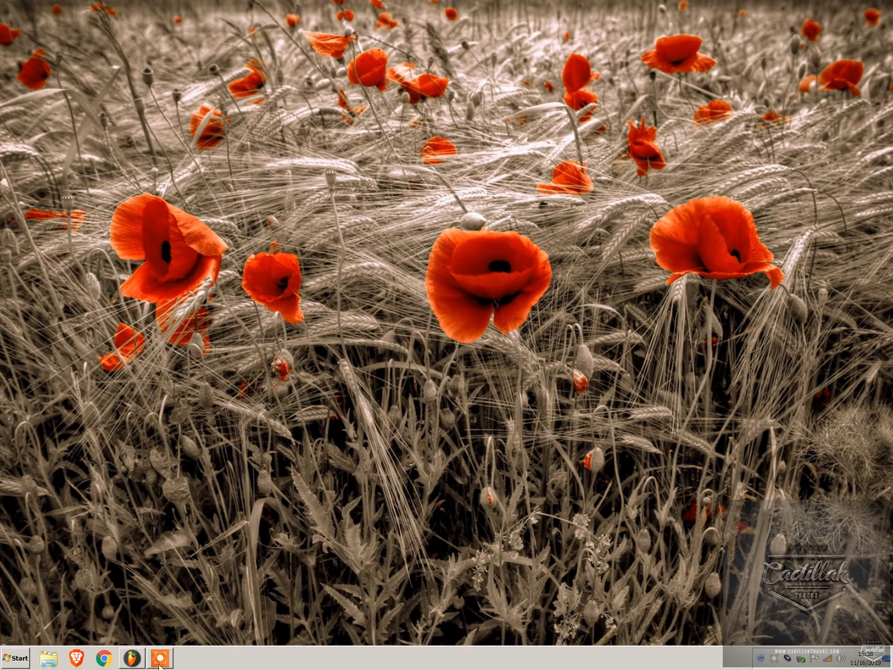
click(134, 660)
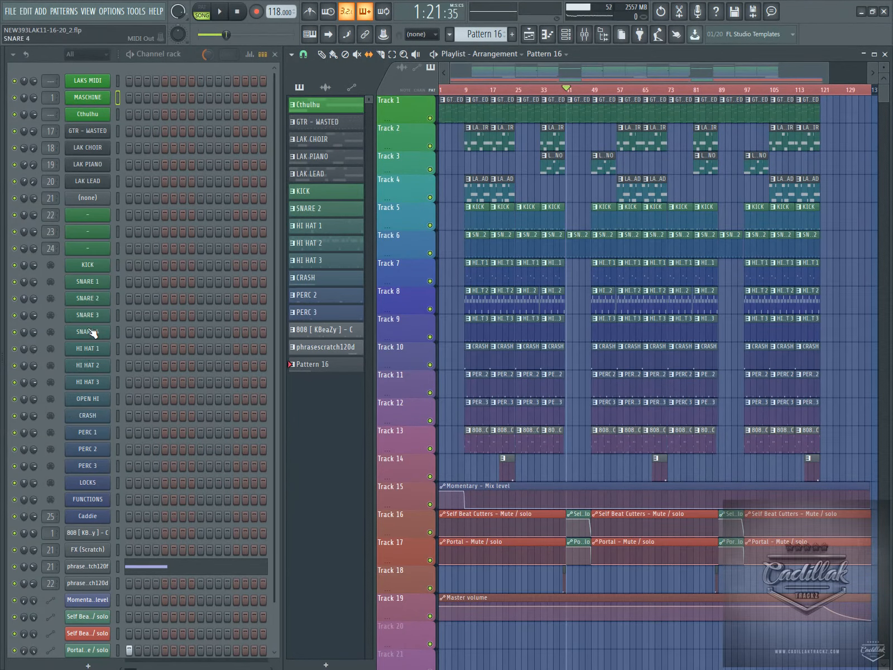
Inspect the SNARE 1 channel settings and the MASCHINE instrument's list of loadable plug-ins, closing each window
click(92, 285)
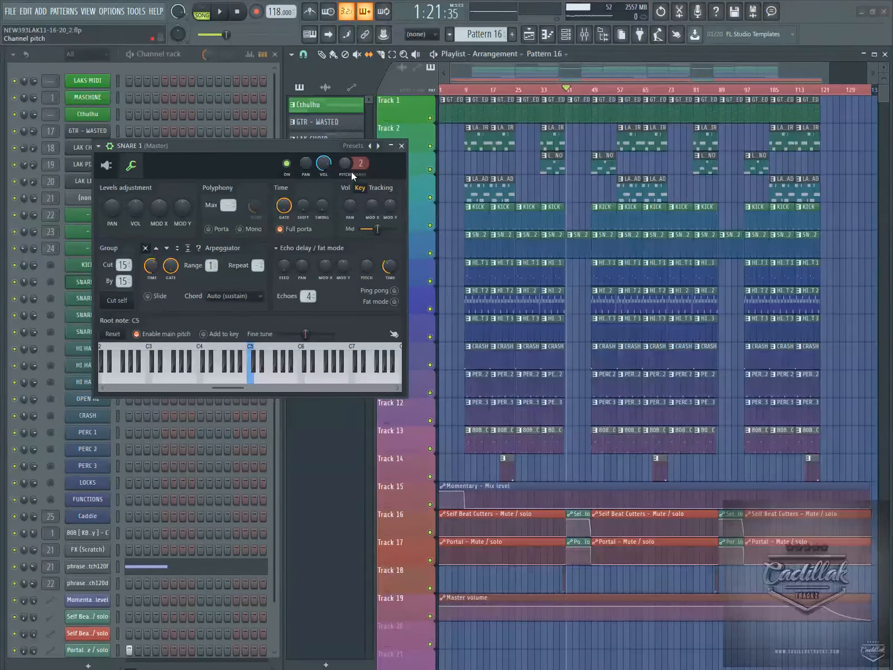
click(401, 146)
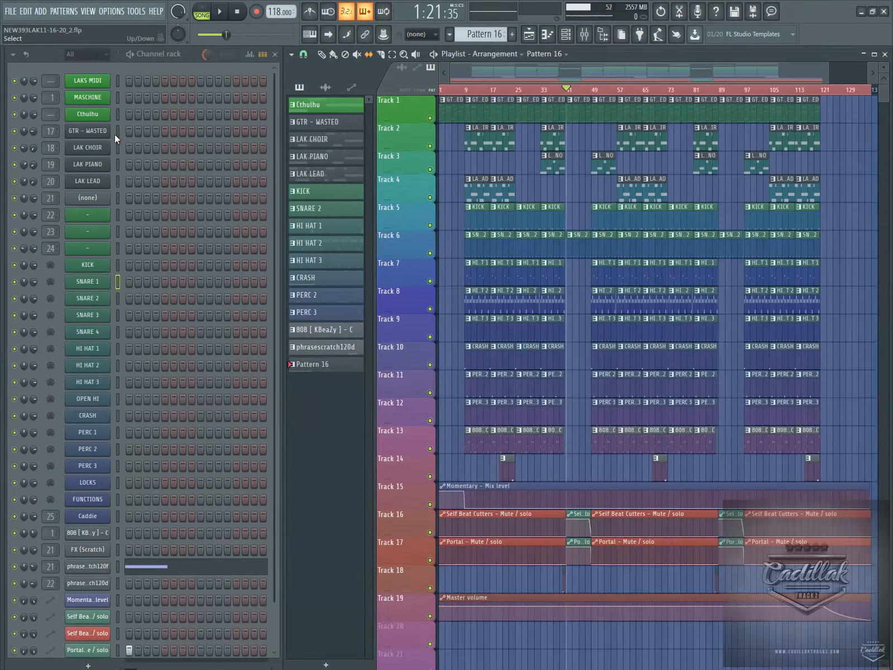
click(102, 99)
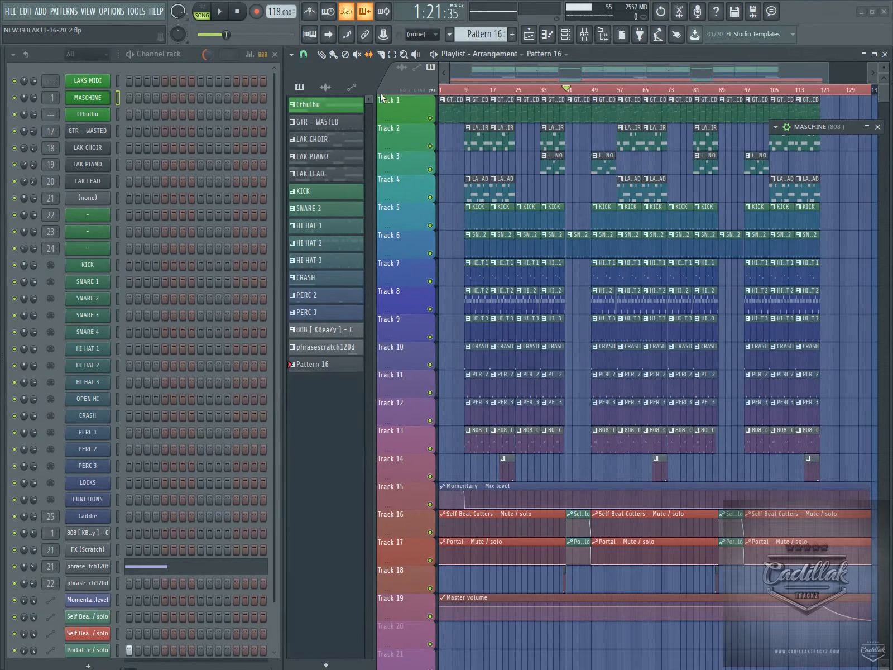
drag(808, 124, 225, 72)
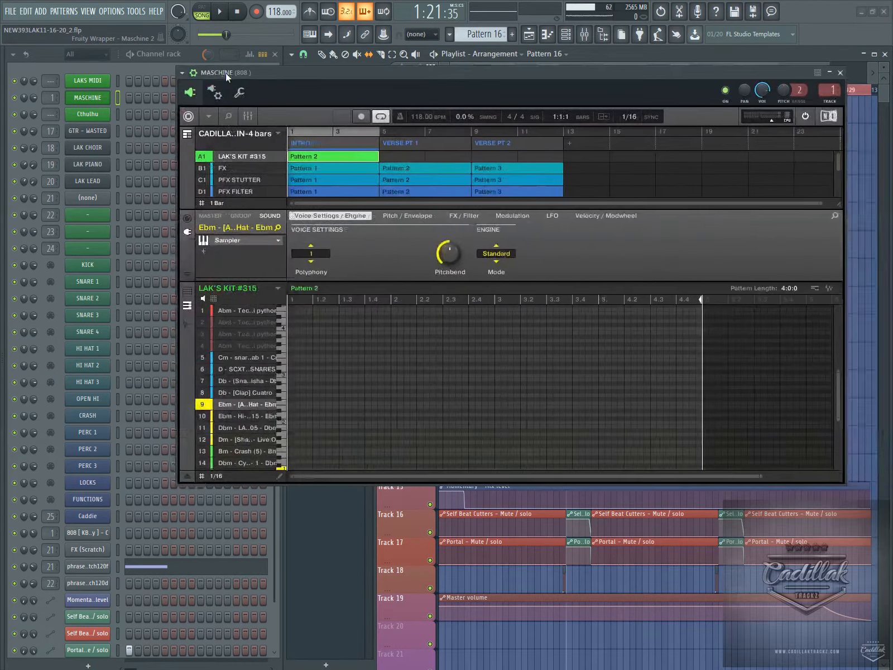
click(202, 252)
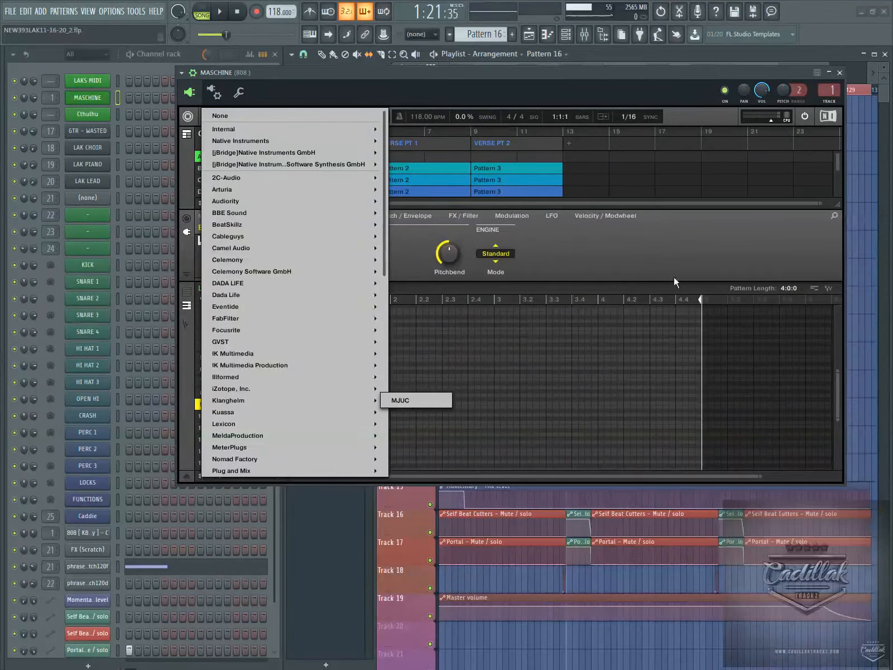
click(714, 228)
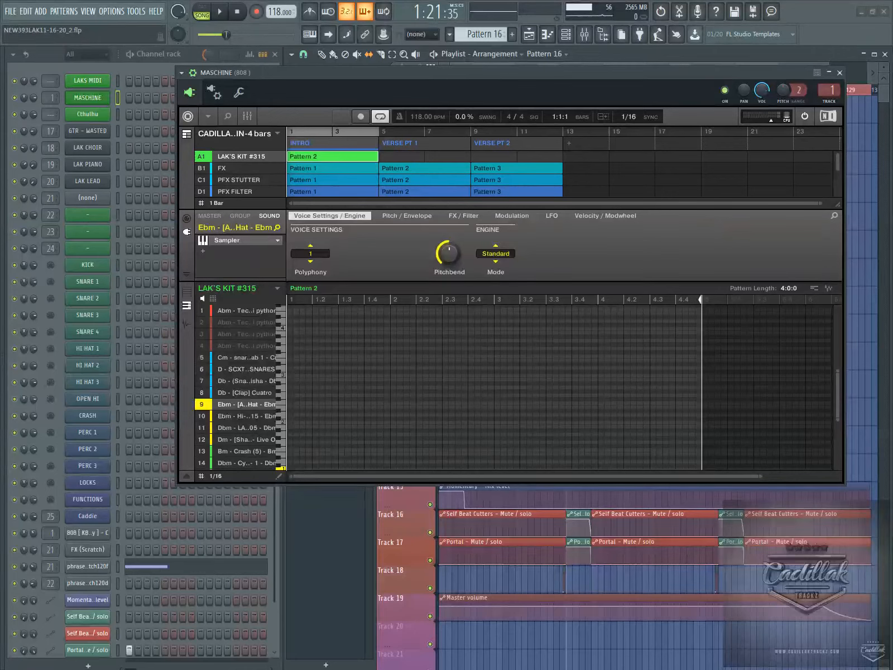
click(839, 73)
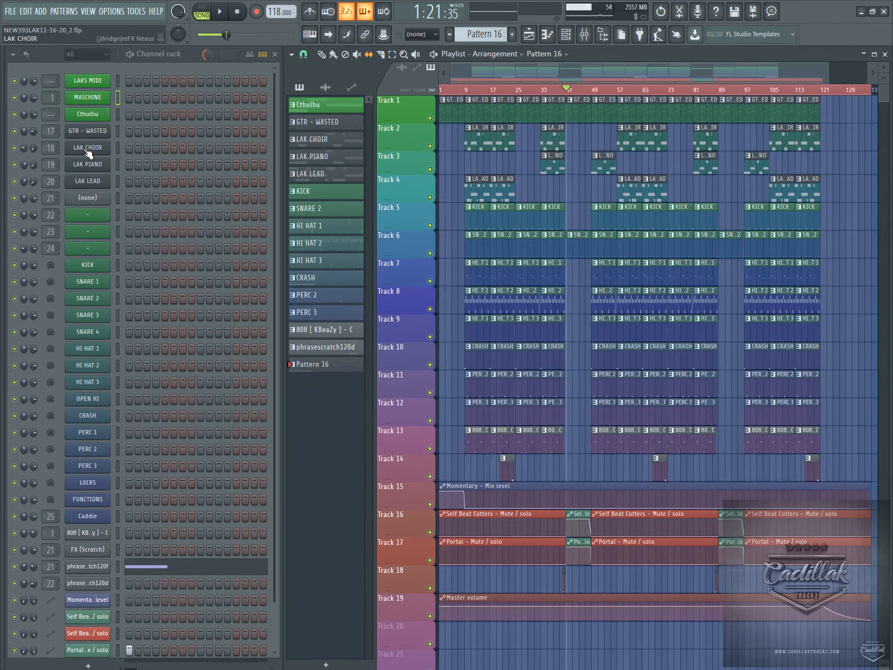
Select the GTR - WASTED channel and browse through the patterns to LAK CHOIR
click(115, 134)
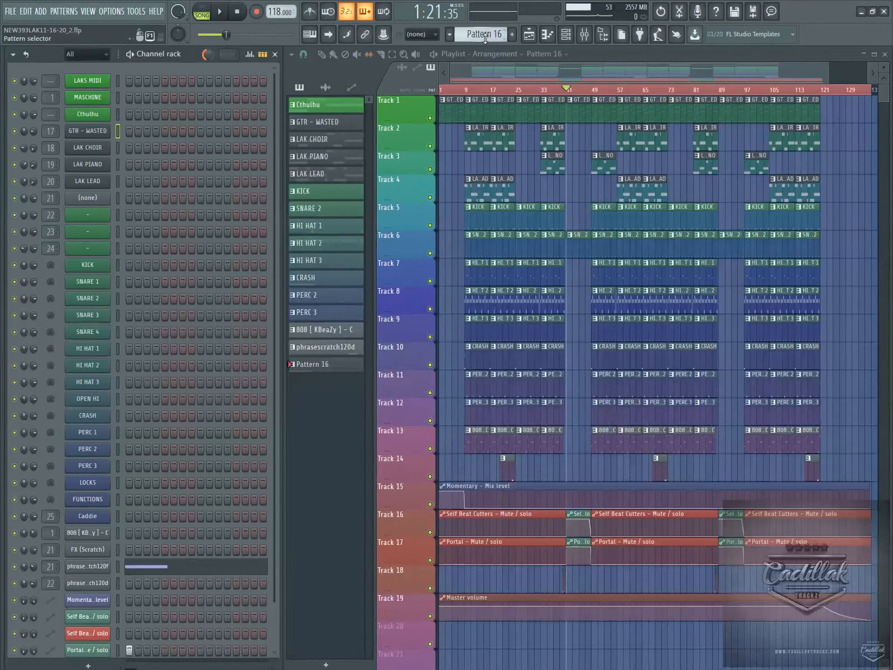
scroll(484, 37, up, 2)
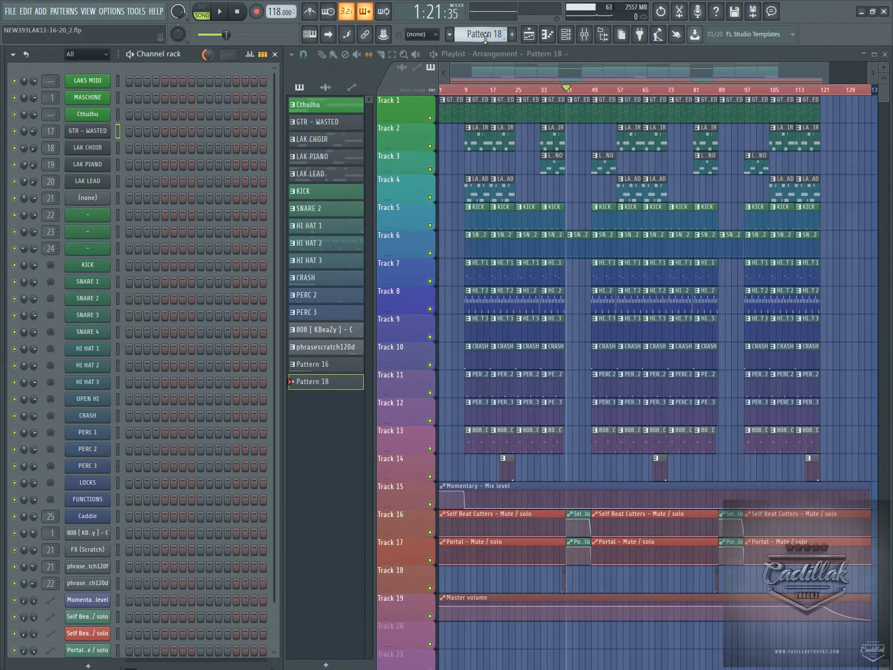
scroll(484, 37, up, 4)
scroll(485, 37, down, 9)
scroll(485, 37, down, 7)
scroll(485, 37, down, 3)
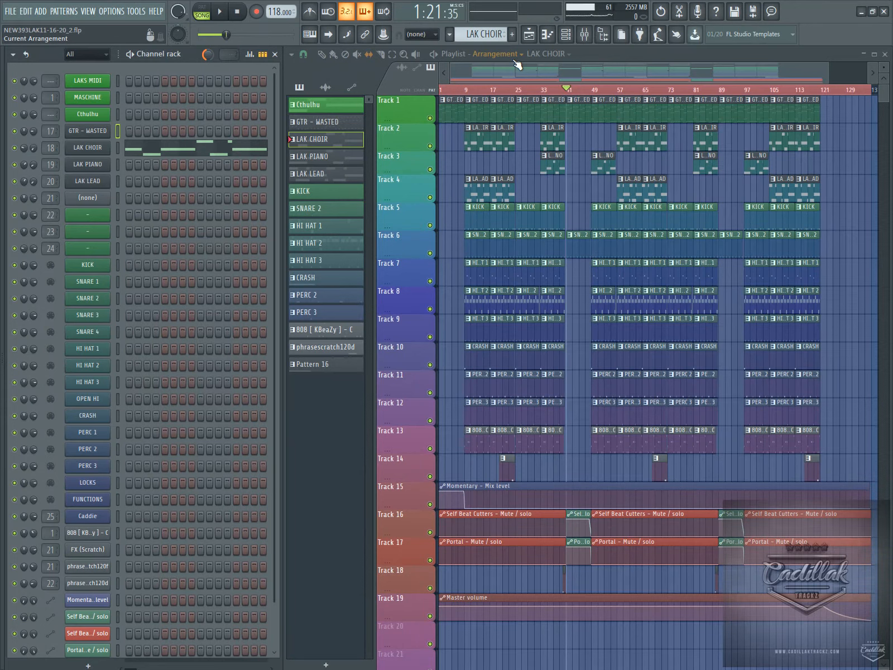
Inspect the Cthulhu plug-in, close it, and make GTR - WASTED the current pattern
click(87, 115)
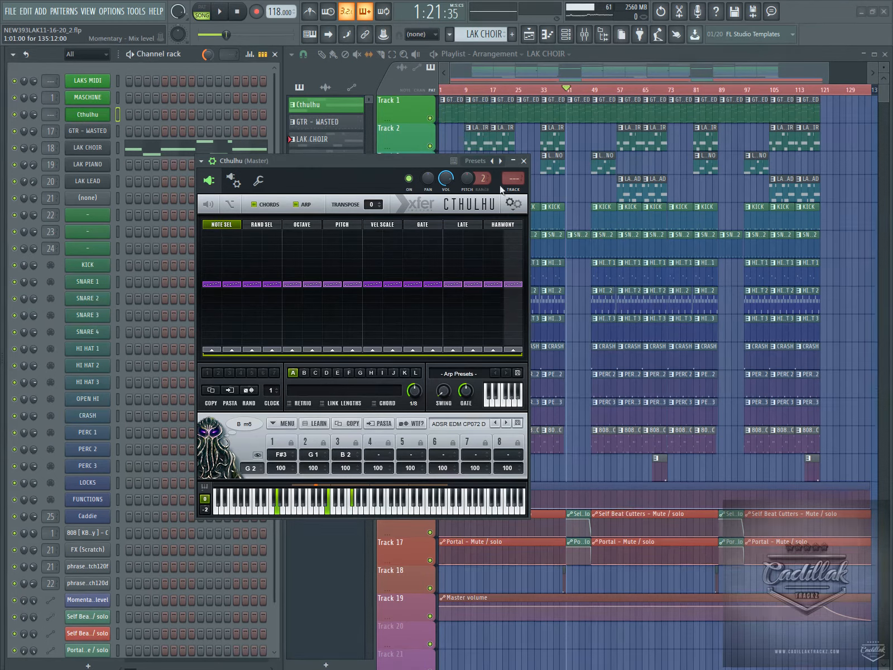
click(524, 161)
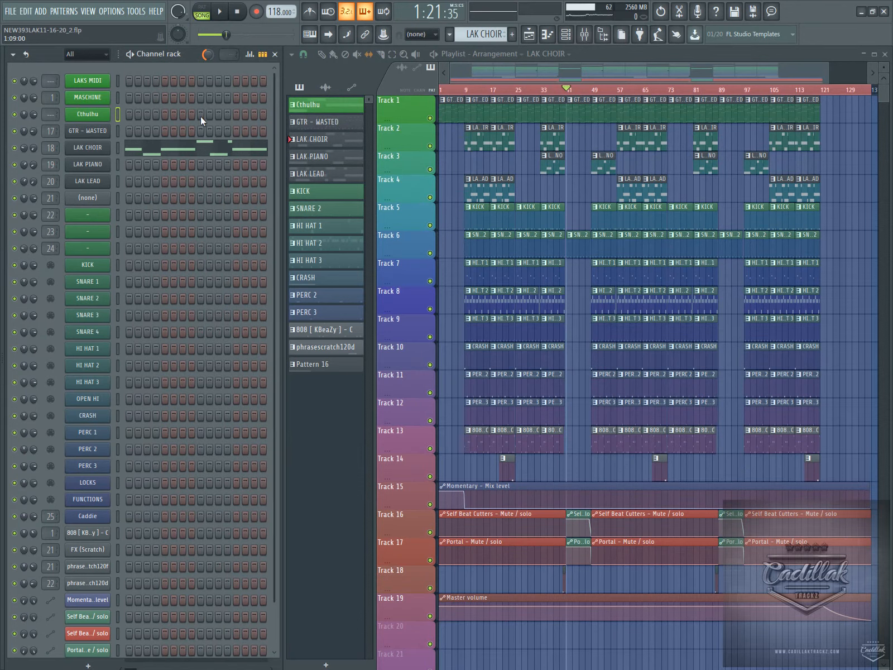
scroll(469, 34, down, 1)
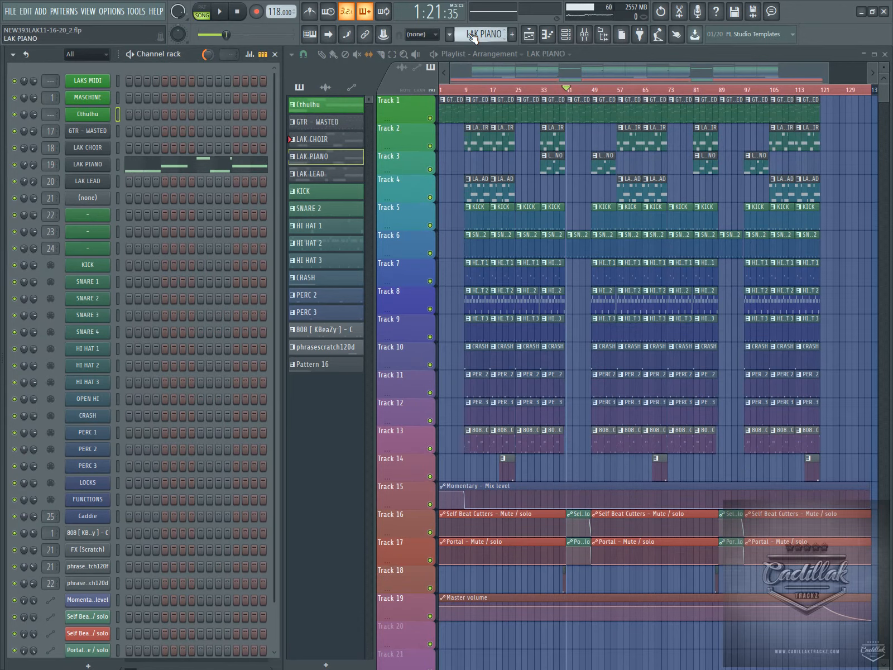
scroll(468, 34, up, 2)
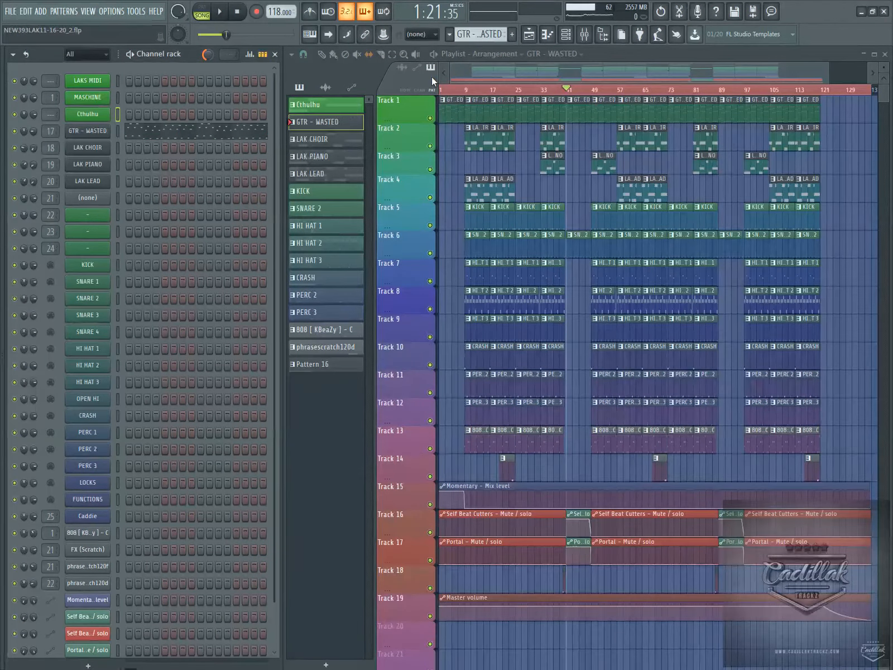
Show the mixer and review the audio device settings, closing them without changes
click(590, 35)
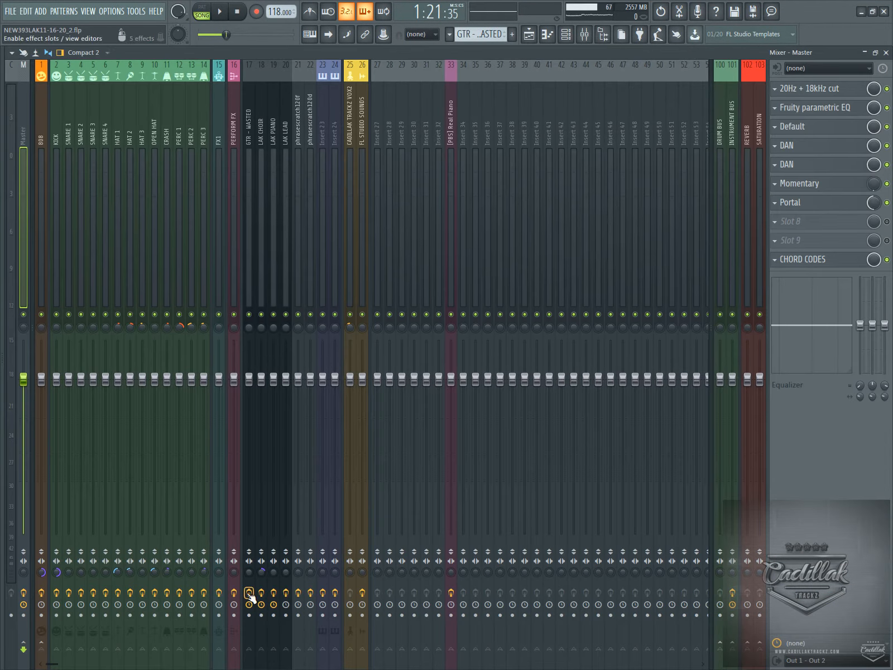
click(115, 11)
click(114, 45)
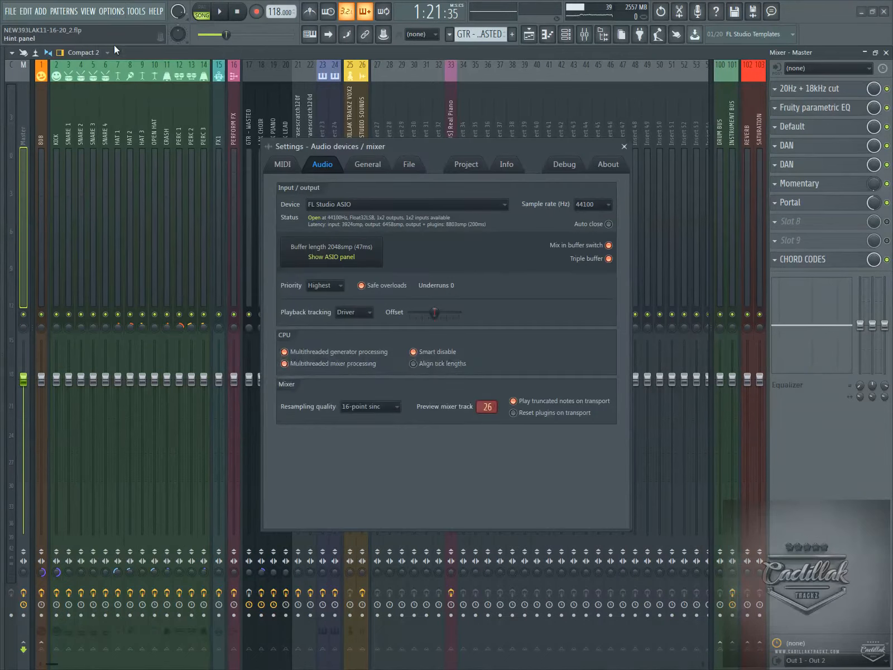
click(624, 147)
Play the song briefly, close the mixer, and stop playback
click(220, 11)
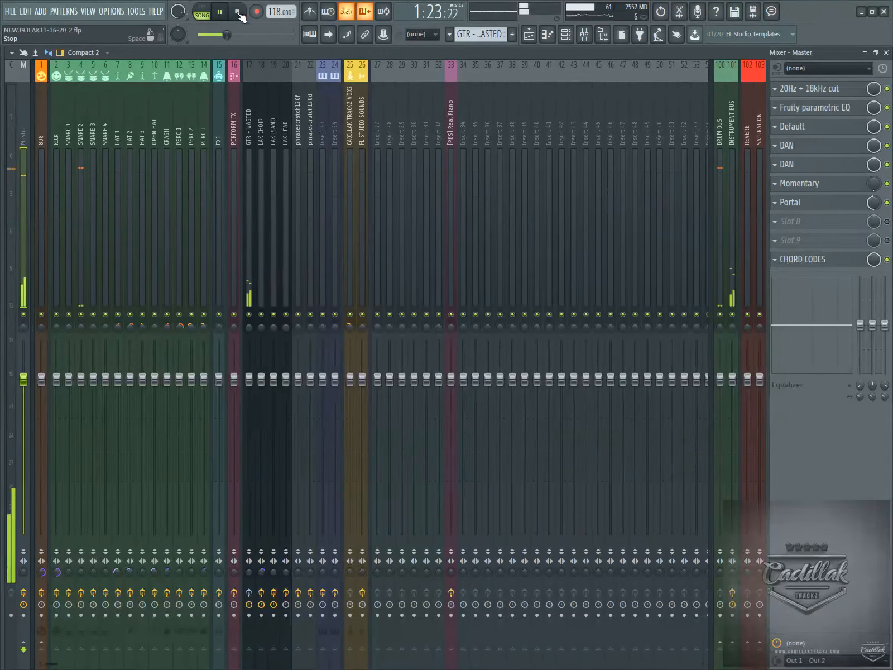
click(886, 52)
key(space)
Place the playback position at bar 9 in the playlist with no time selection and briefly play from there
click(467, 91)
drag(467, 91, 496, 91)
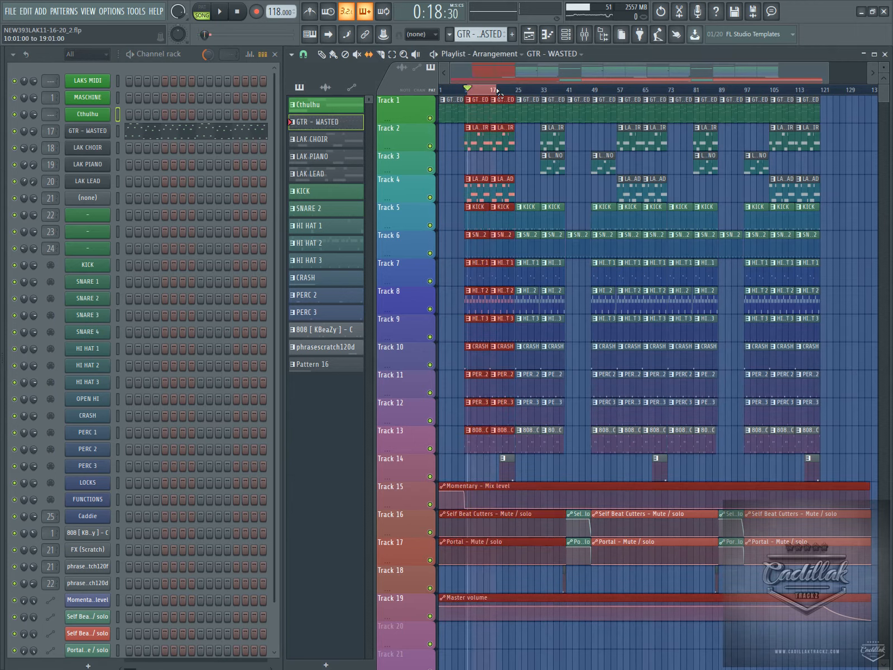
click(490, 92)
click(470, 92)
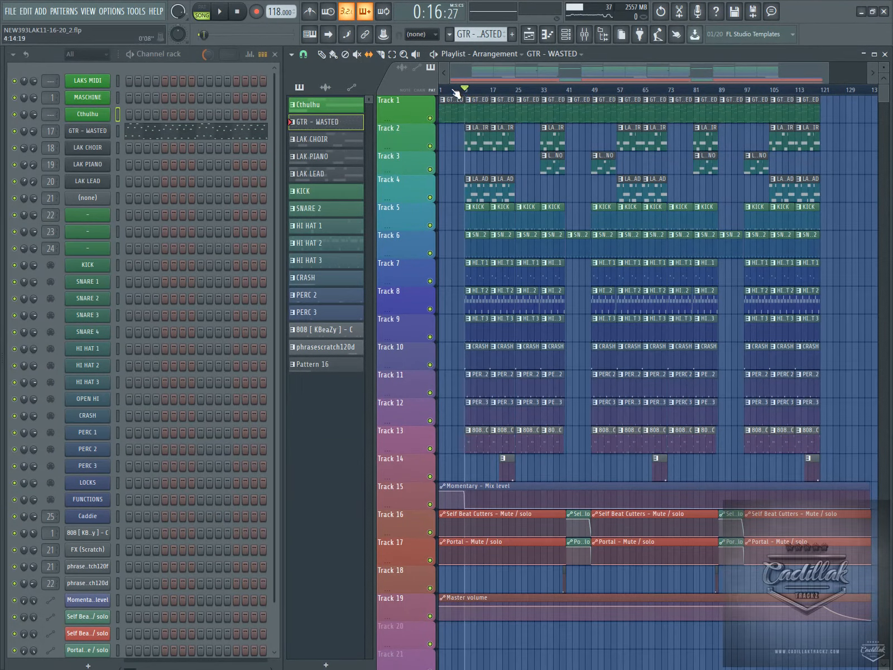
click(218, 13)
key(space)
Solo the GTR - WASTED channel, listen to it from bar 9, and stop playback
right_click(14, 131)
click(16, 133)
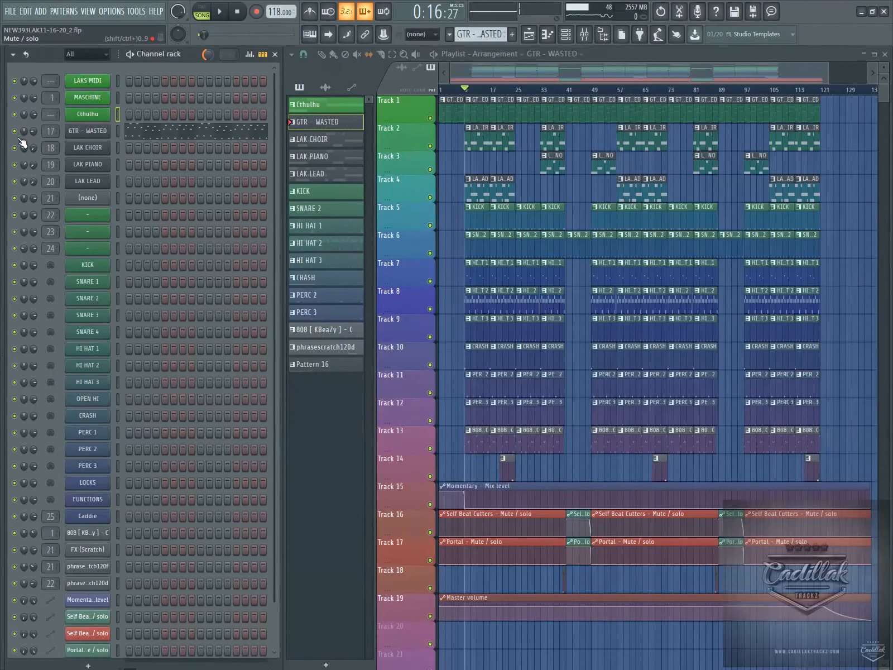
right_click(15, 132)
click(31, 136)
click(220, 16)
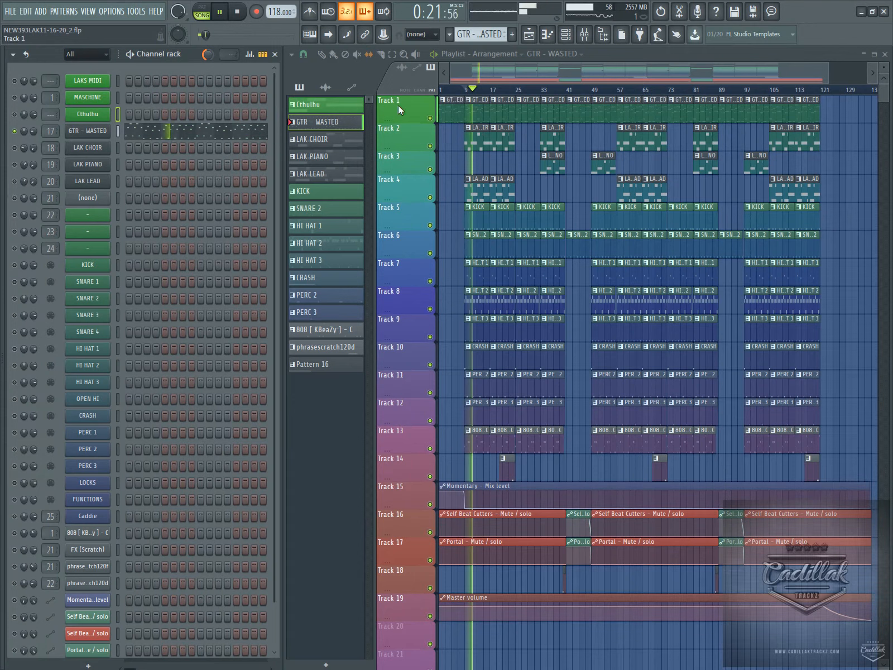
click(236, 11)
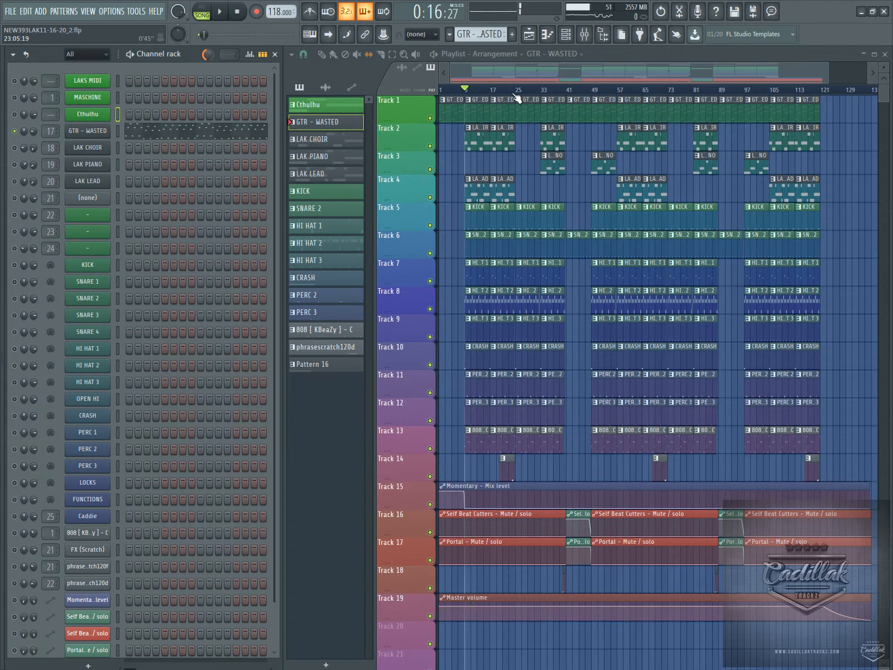
Play the soloed guitar from bar 49 and bring up the mixer to watch its levels
drag(595, 90, 591, 88)
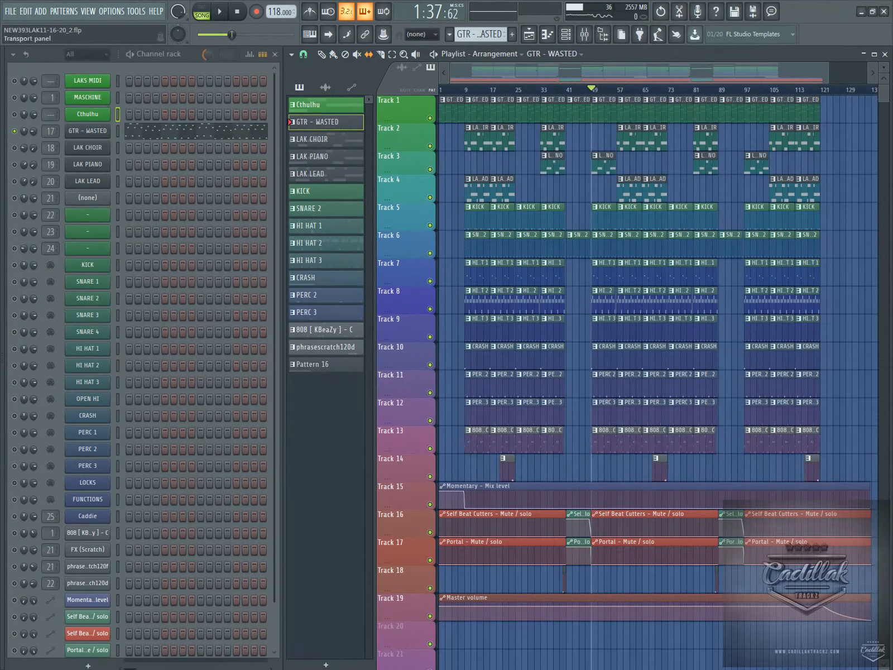
click(219, 13)
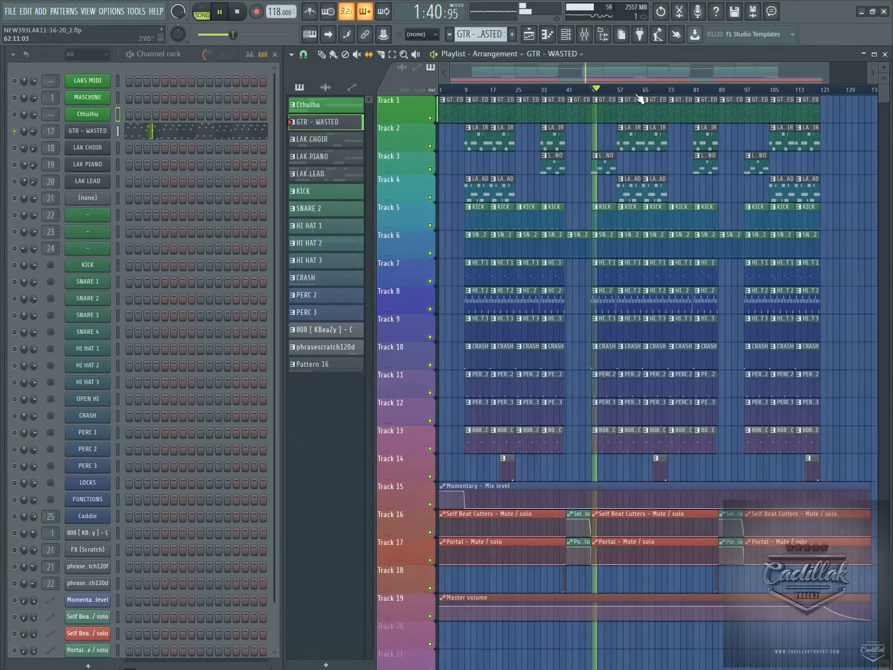
click(584, 35)
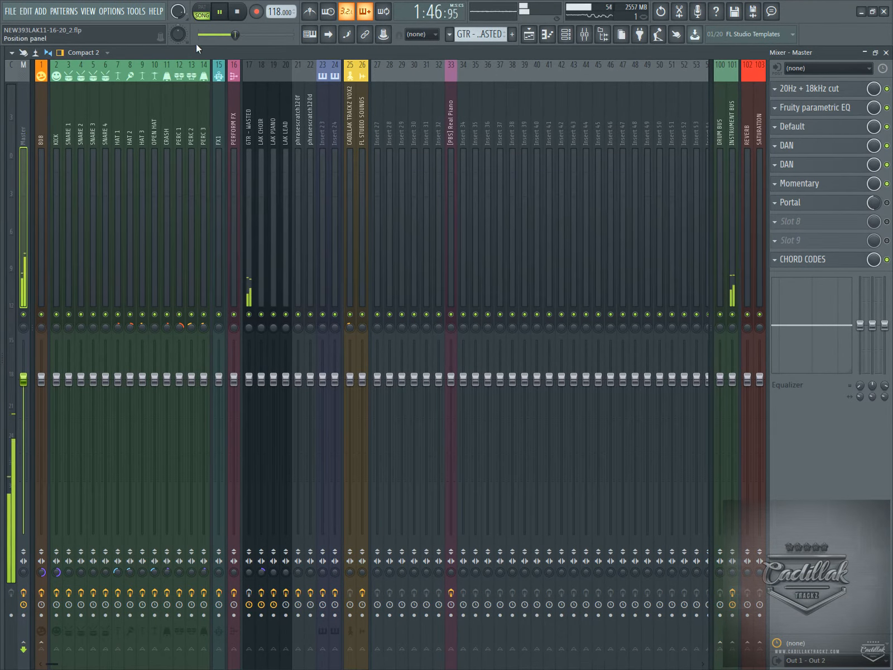
Restart playback from the beginning of the song and show the playlist
click(221, 14)
click(222, 13)
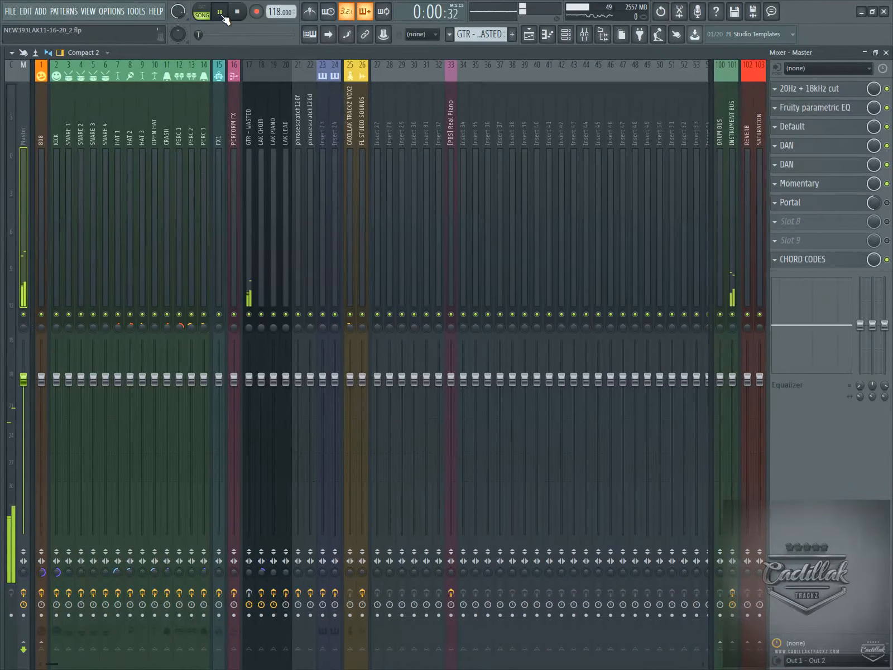
click(528, 34)
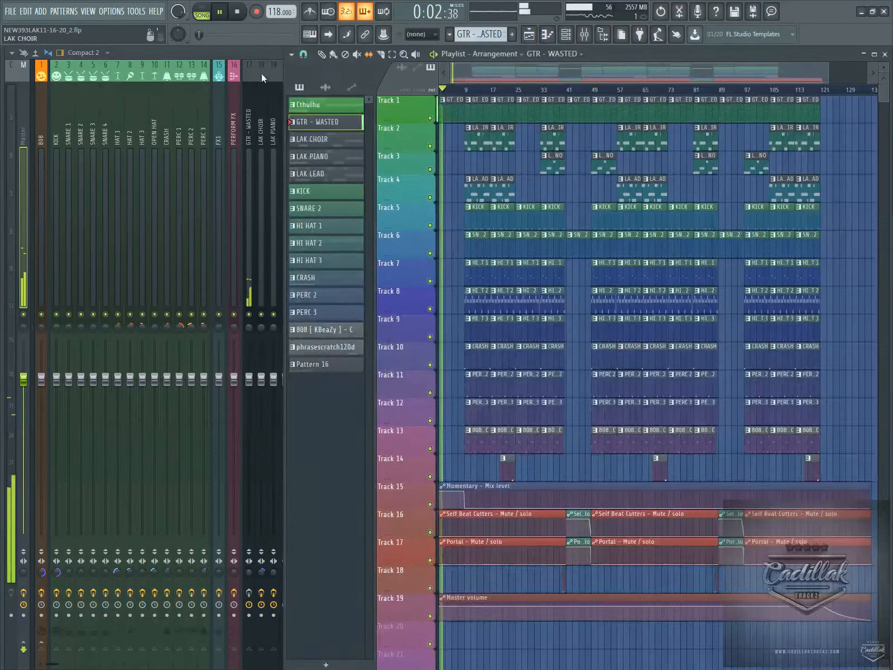
Jump playback to bar 9 and compare the sound with Track 15's Momentary mix automation muted and unmuted
click(465, 90)
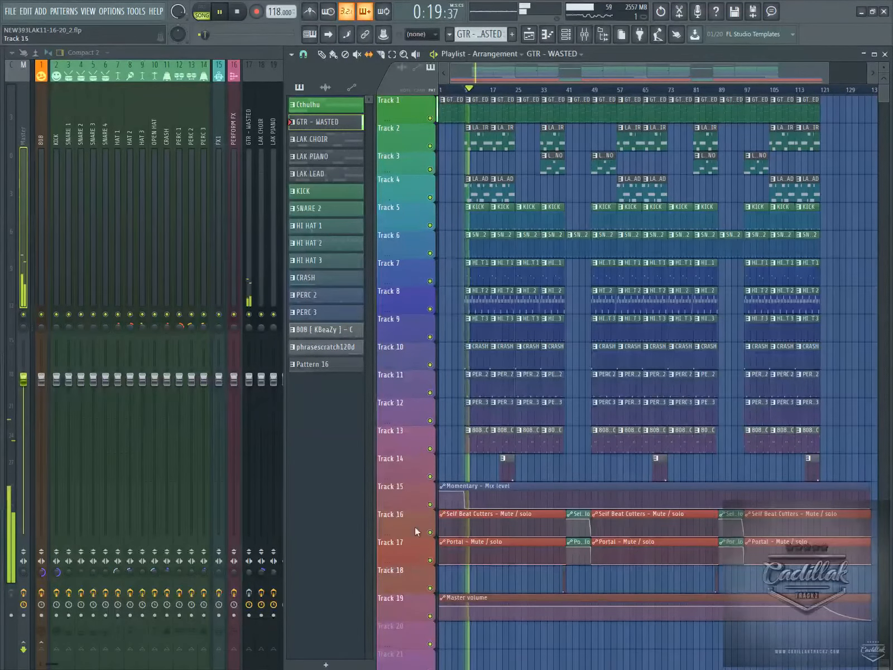
click(430, 504)
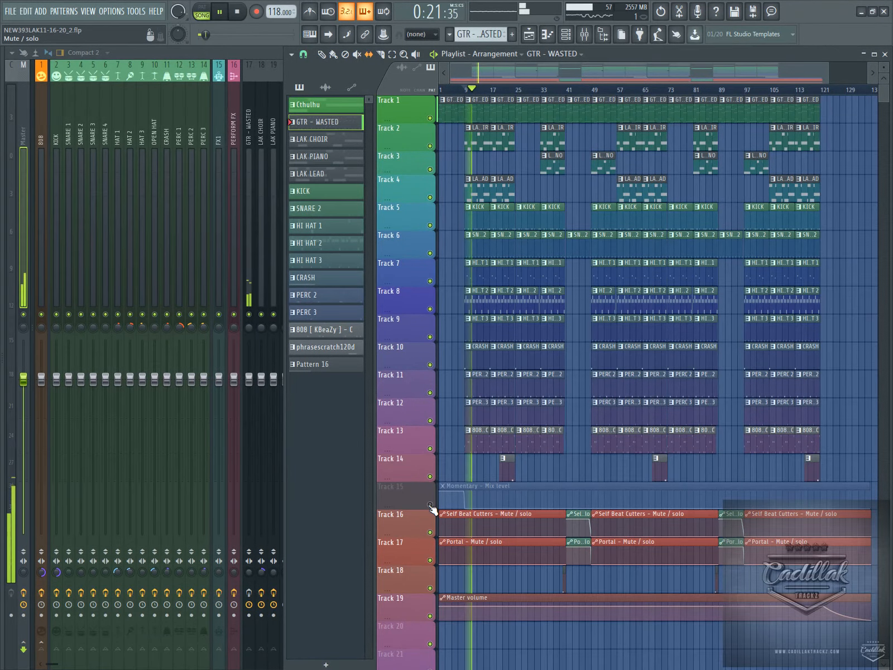
click(429, 505)
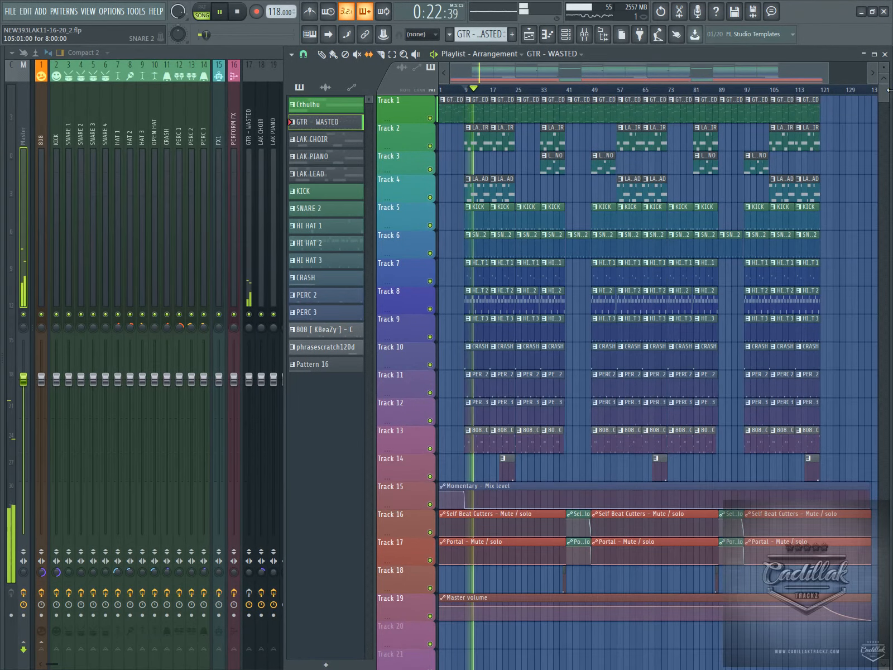
Close the playlist to reveal the full mixer and restart playback from bar 9
click(885, 54)
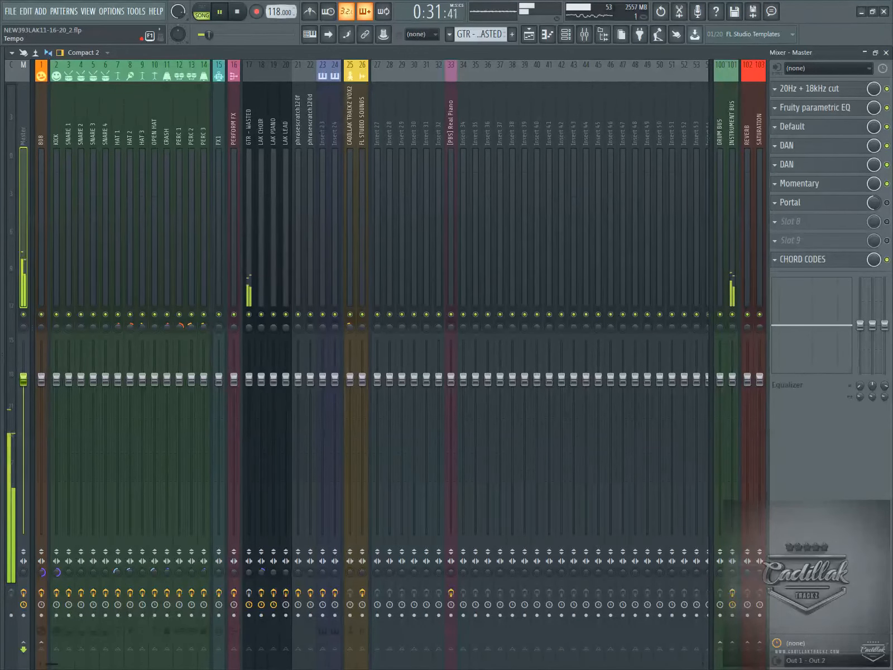
click(238, 12)
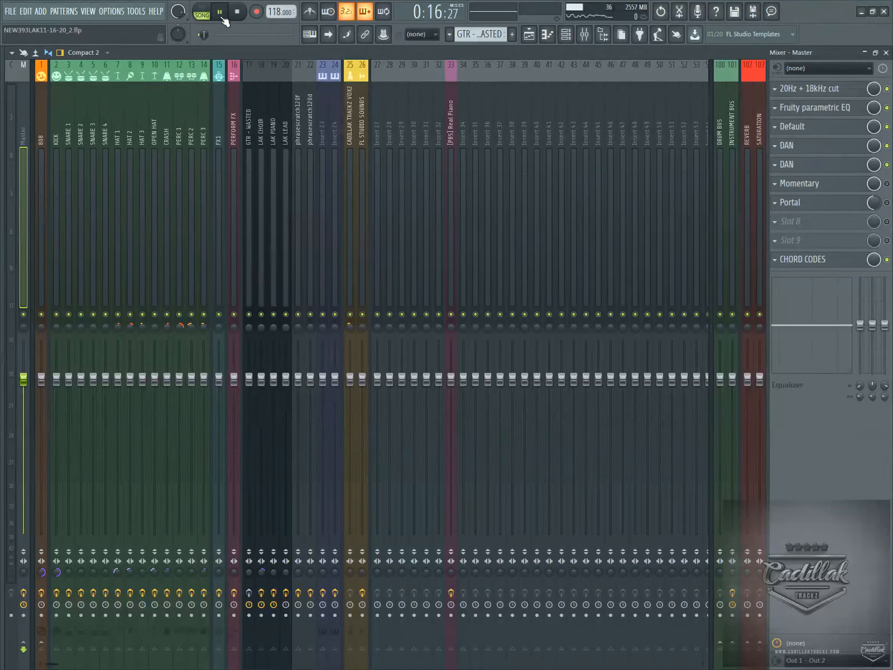
Play the guitar from bar 9 and compare the effects on the GTR - WASTED mixer track with those on the Master
key(space)
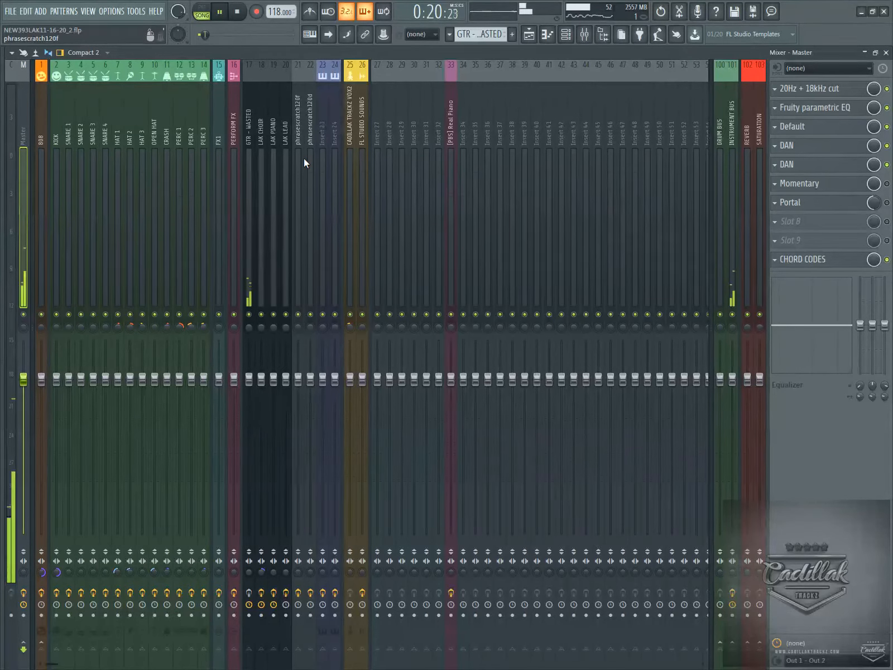
click(250, 123)
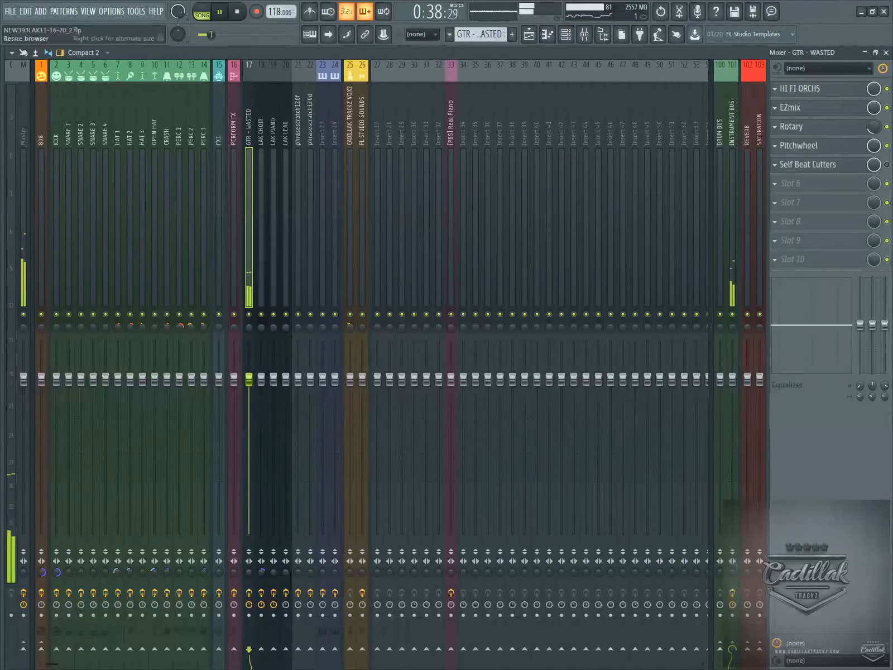
click(21, 139)
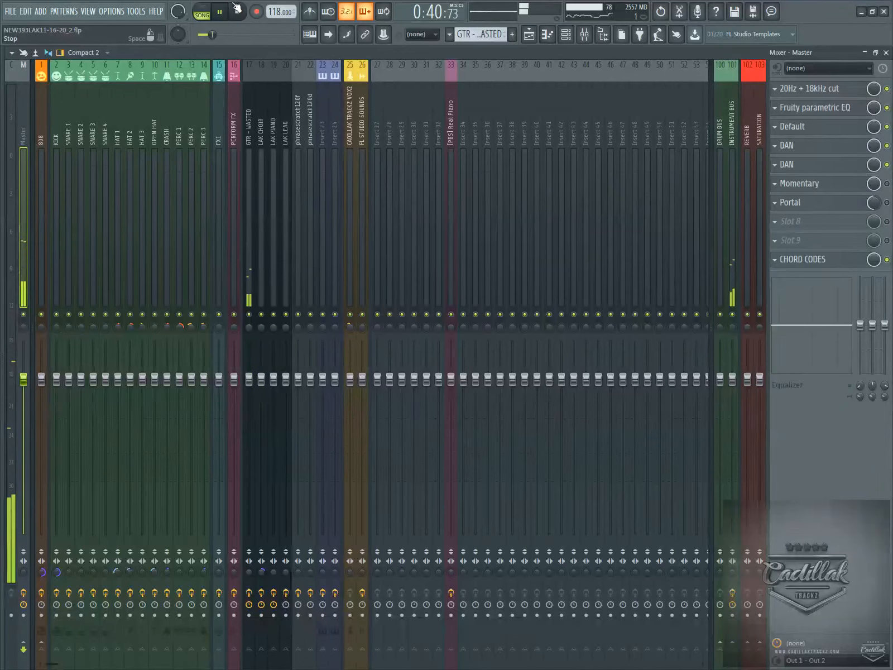
key(space)
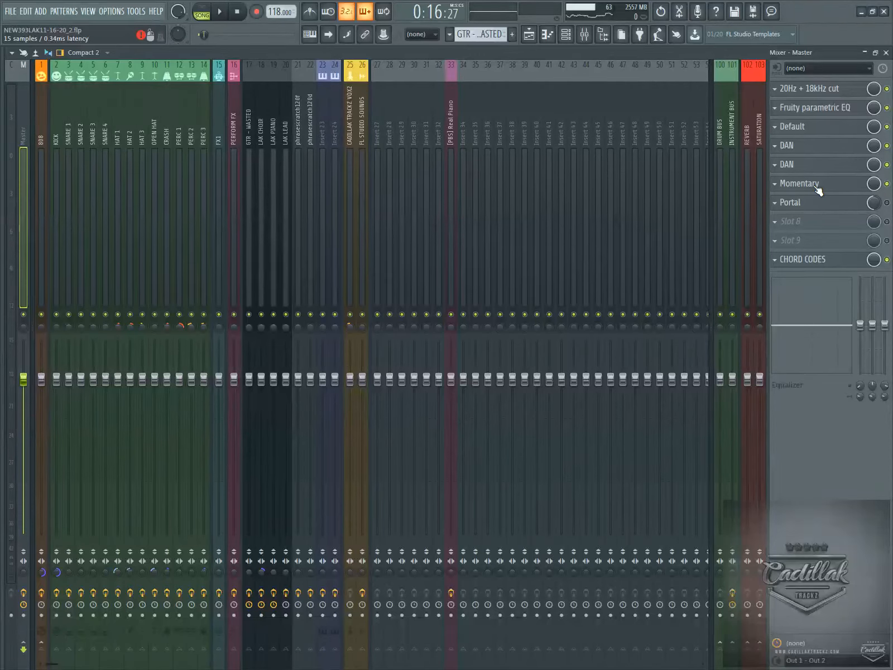
Audition the guitar intro from the beginning of the song while watching the Master effects and levels, and stop playback
click(237, 12)
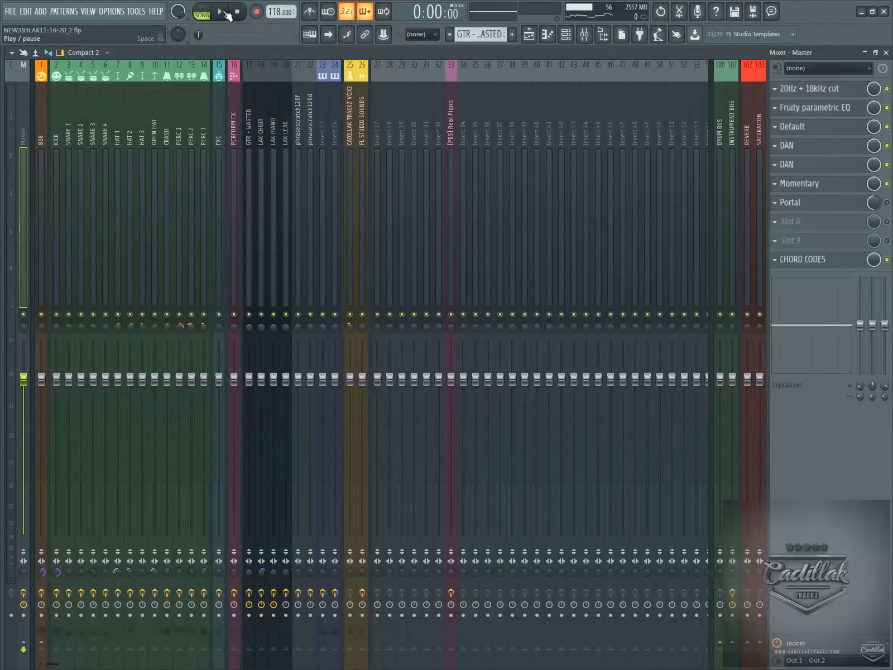
click(222, 12)
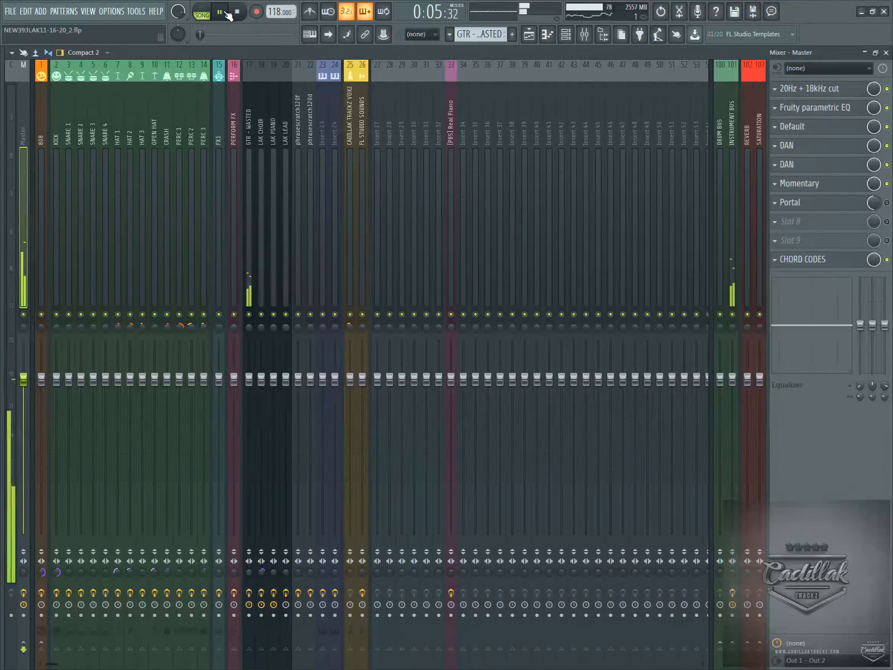
click(236, 11)
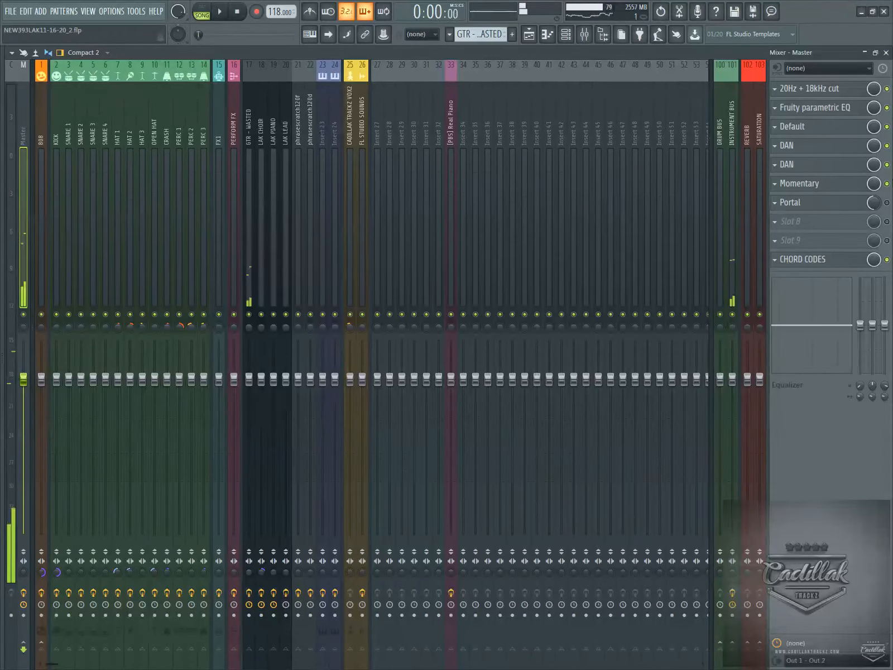
Close the mixer, unmute the LAK CHOIR channel and place the playlist playhead at bar 9
click(886, 53)
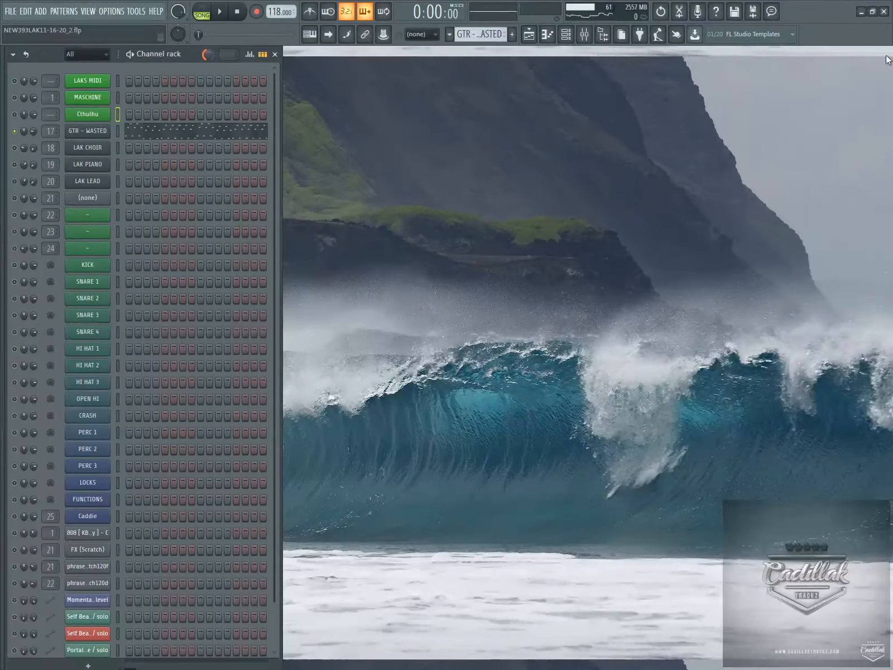
click(14, 148)
click(537, 35)
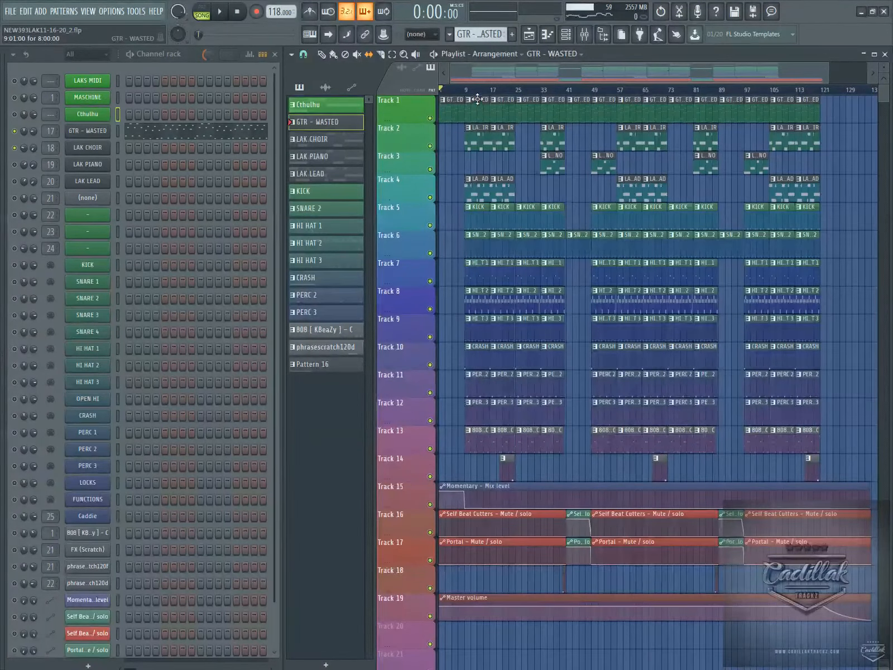
drag(495, 90, 464, 91)
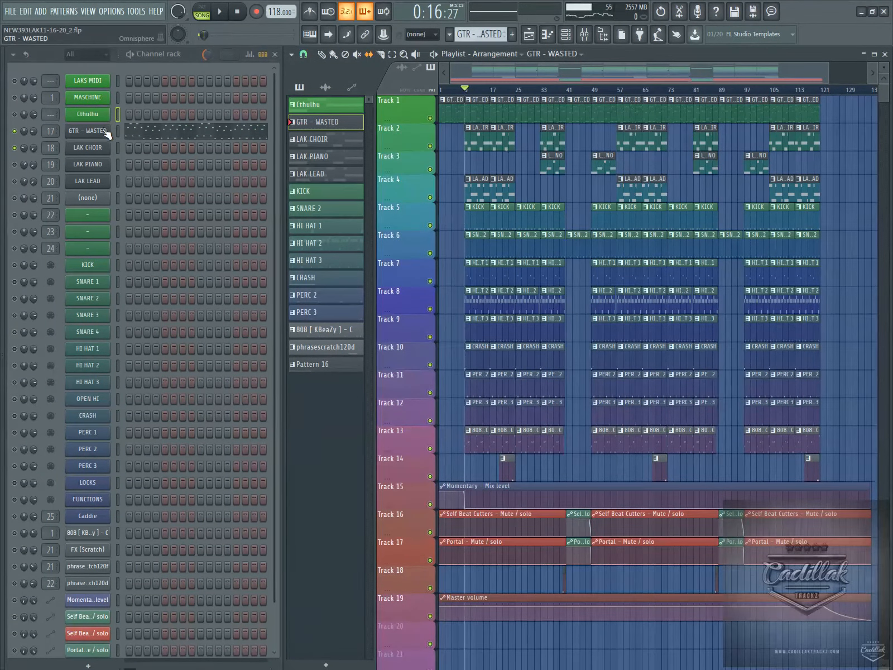
Show the LAK CHOIR pattern's notes in the piano roll and audition the choir with the guitar from bar 9
scroll(478, 34, up, 1)
scroll(478, 34, down, 2)
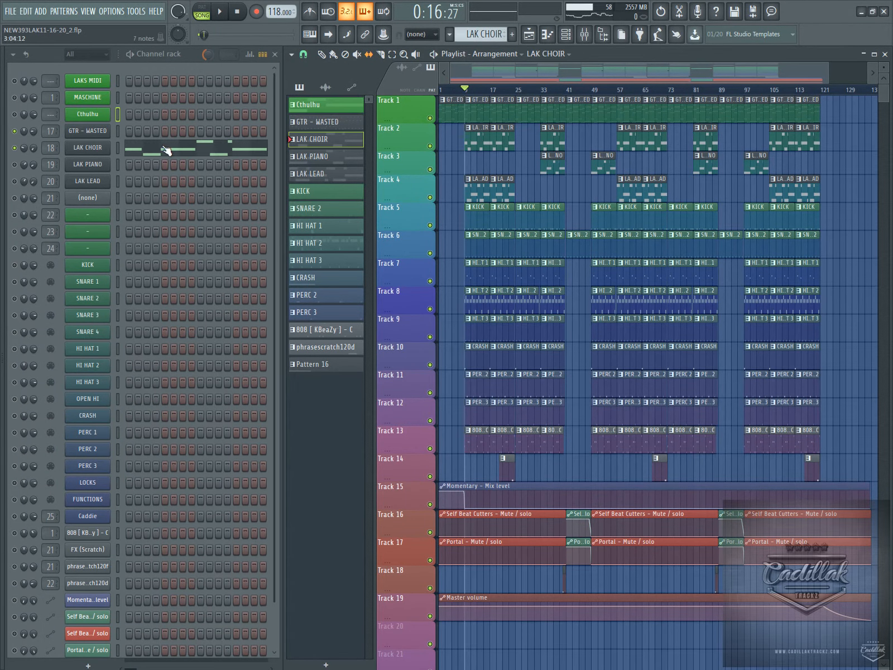
right_click(115, 148)
click(120, 146)
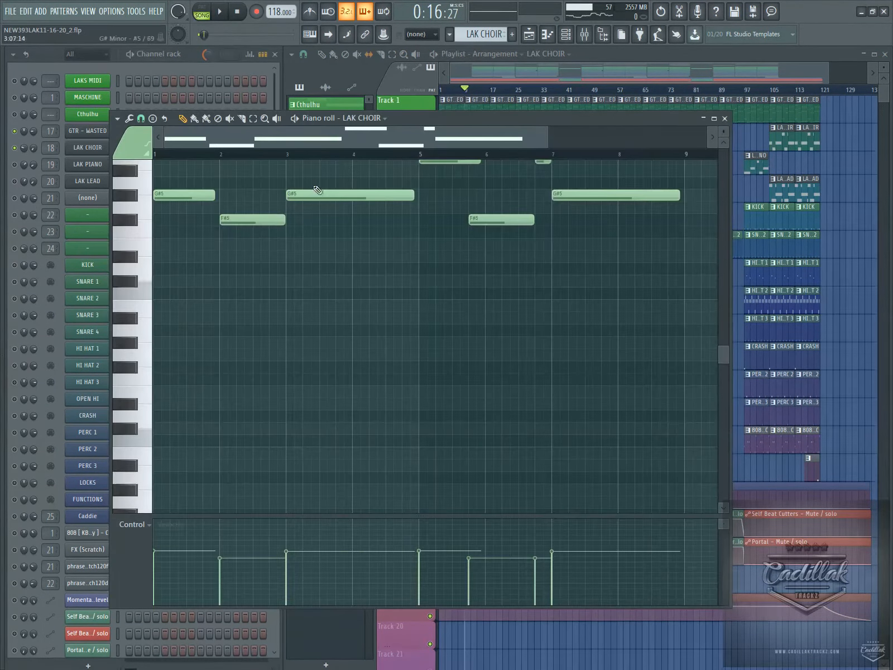
click(216, 12)
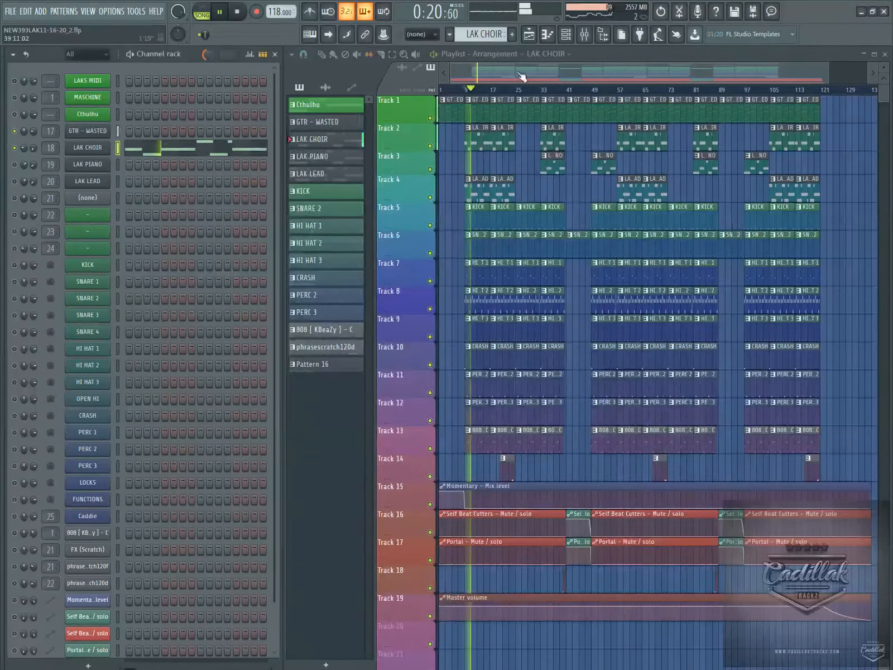
click(729, 123)
key(space)
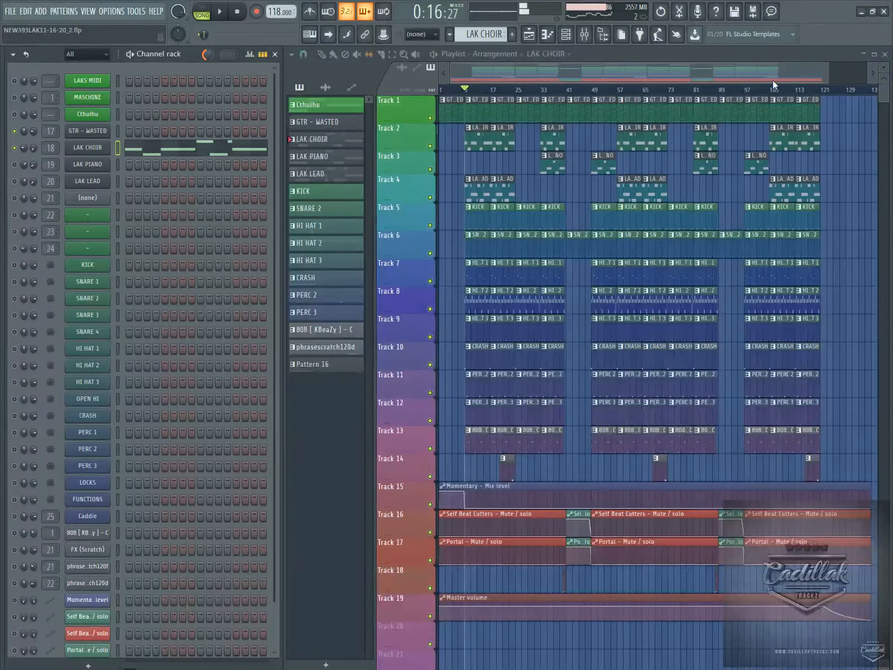
Bring up the mixer and briefly play the song from the beginning to watch the channel levels
click(584, 34)
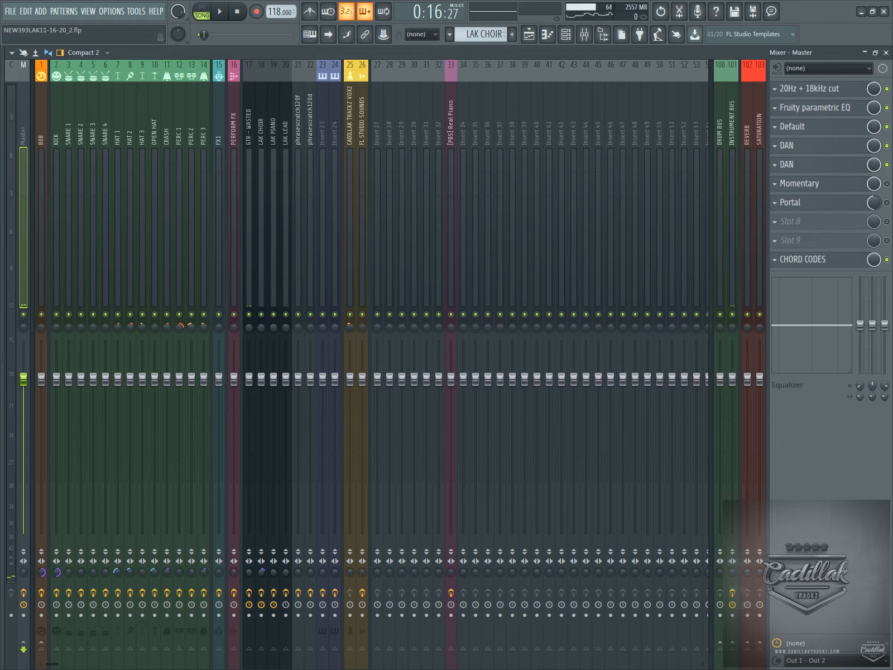
click(232, 11)
click(226, 12)
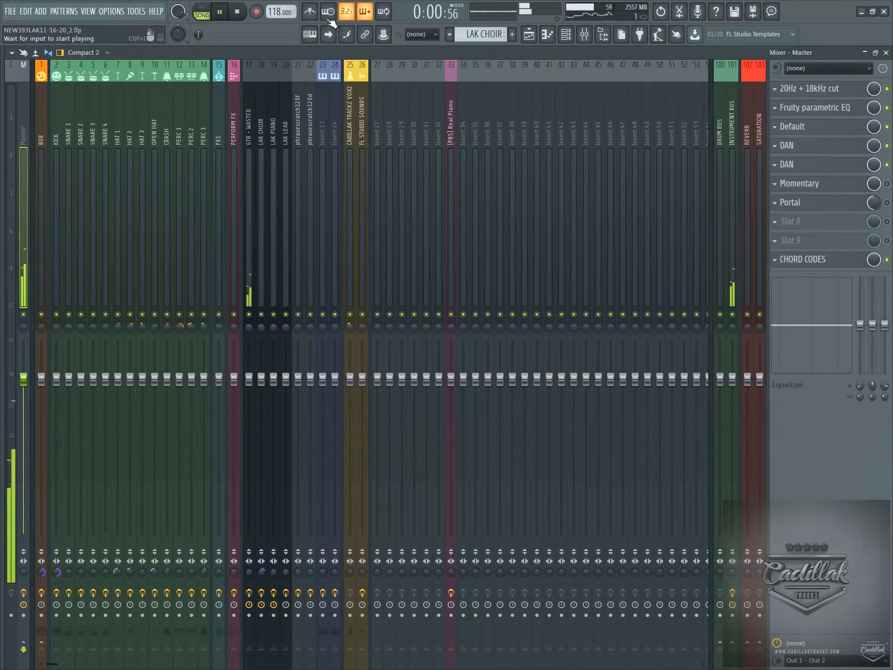
click(238, 11)
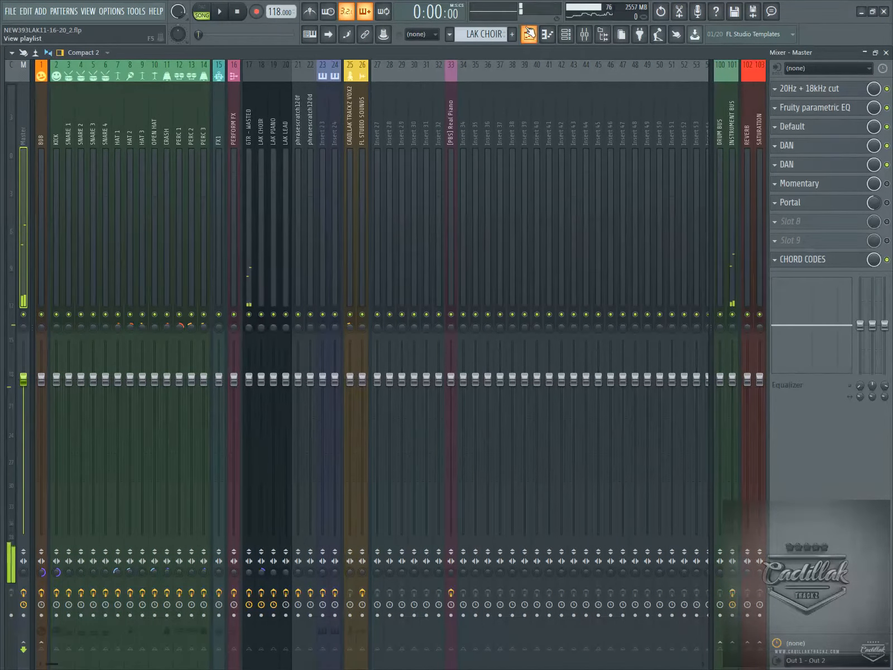
Bring up the playlist and play the guitar and choir together from bar 9
click(529, 34)
click(466, 91)
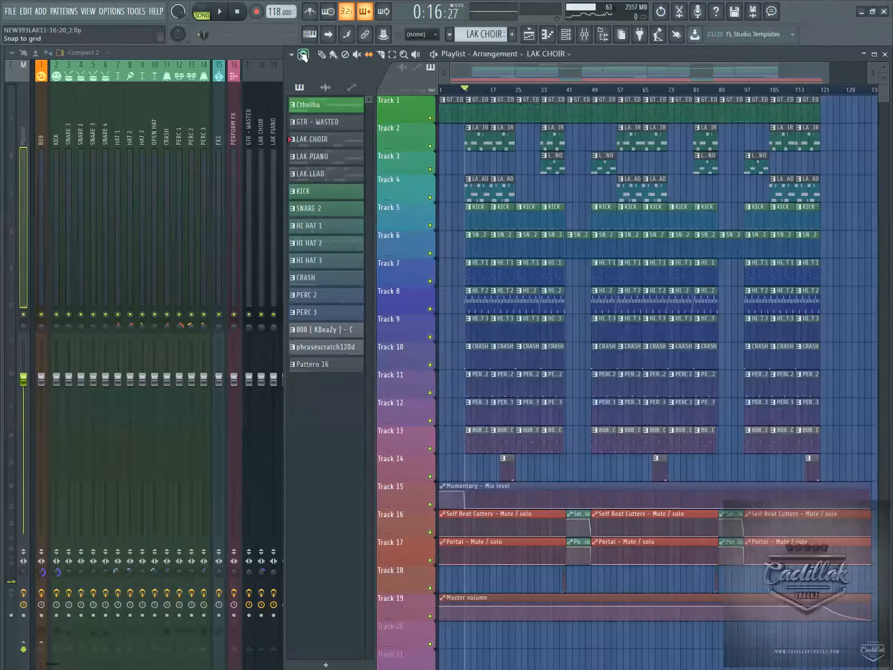
click(219, 11)
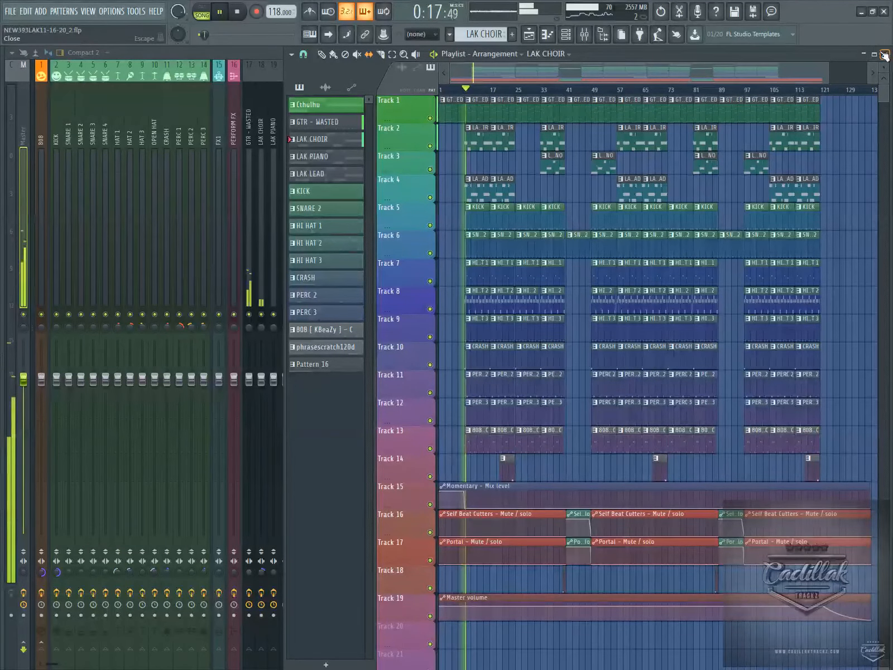
Minimise the playlist and mixer, and turn the LAK CHOIR channel volume down to 5% during playback
click(864, 54)
click(864, 53)
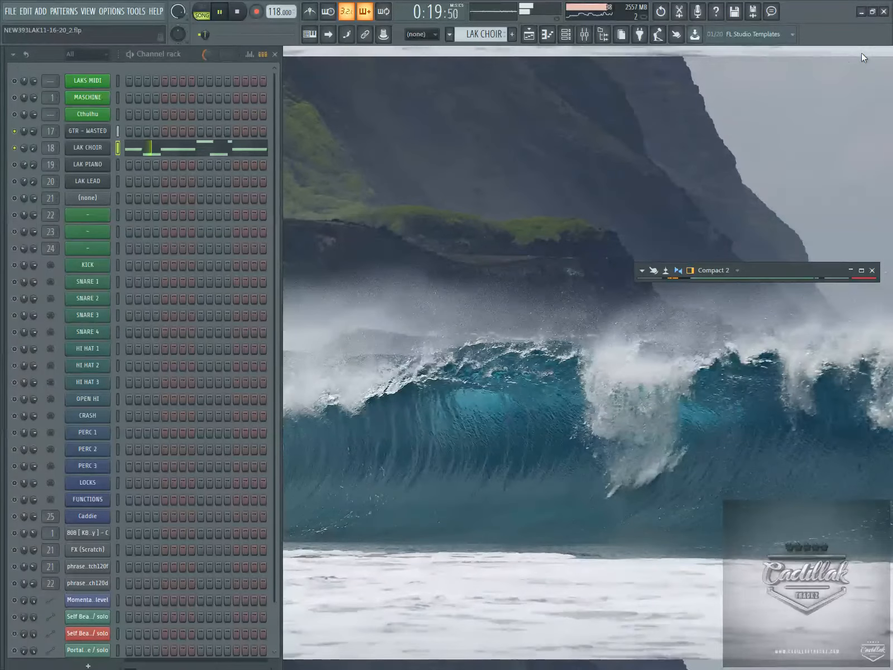
drag(32, 153, 32, 190)
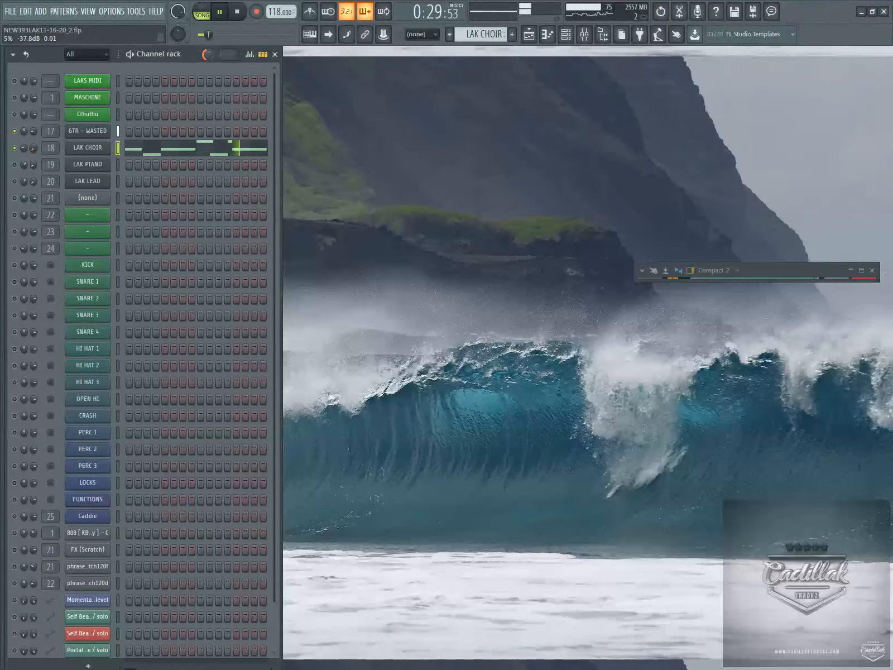
click(240, 13)
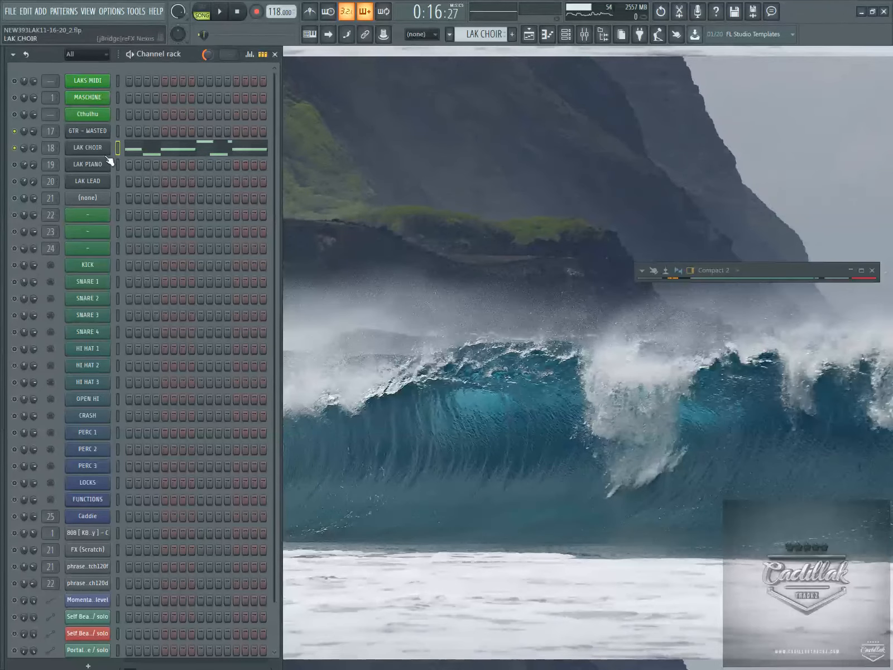
Unmute the LAK PIANO channel and place the playlist playhead at bar 33, where its first clip begins
click(14, 165)
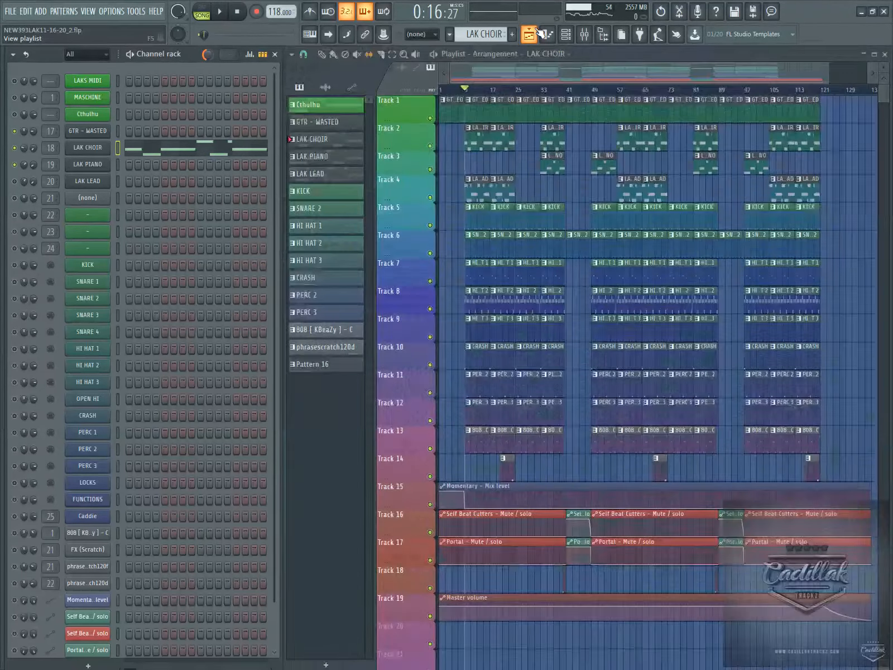
click(529, 34)
click(538, 91)
drag(541, 91, 544, 92)
scroll(547, 93, up, 3)
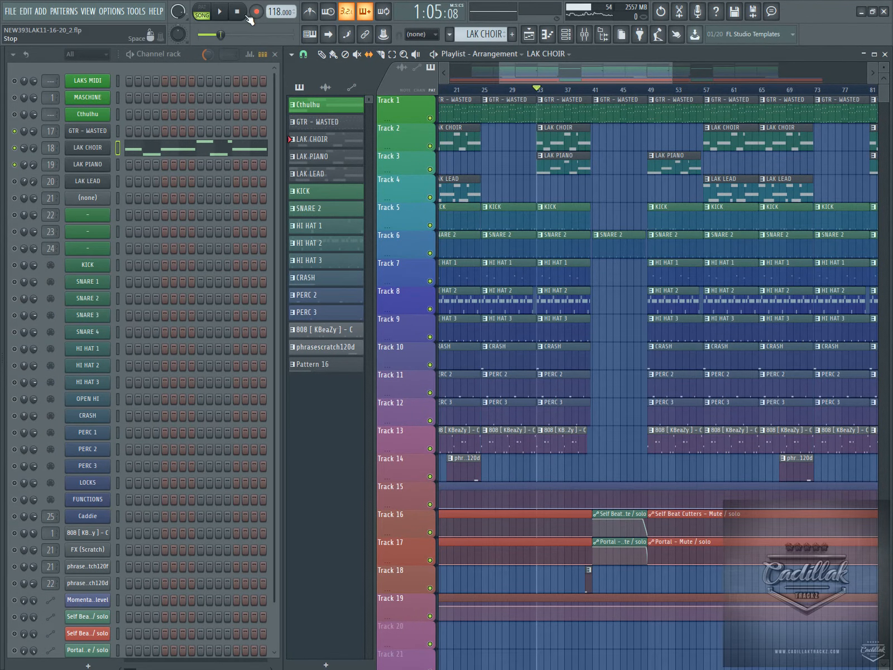
Play from bar 33 while viewing the LAK PIANO pattern's notes in the piano roll, and replay the section with the piano roll closed
click(220, 12)
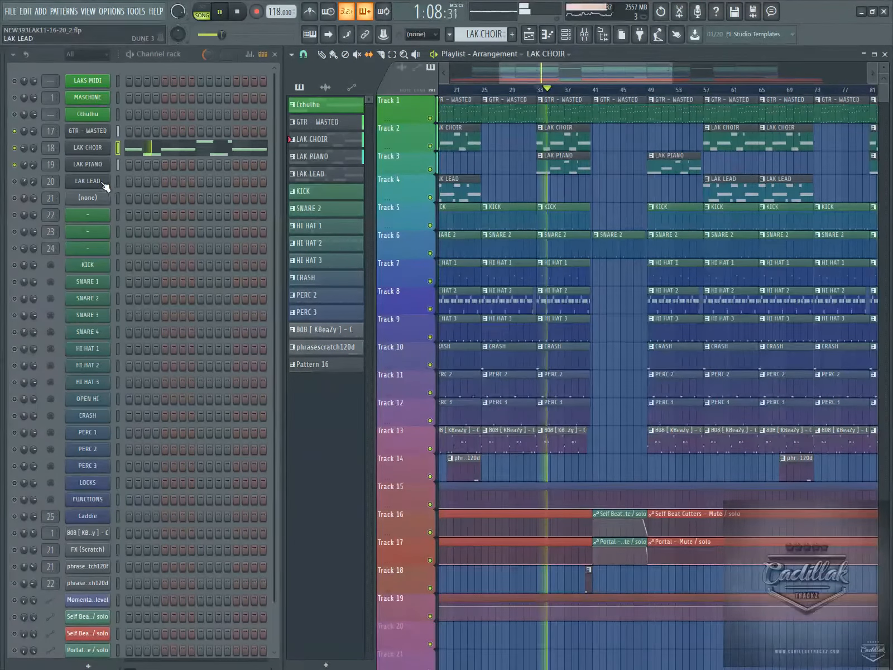
scroll(483, 34, down, 1)
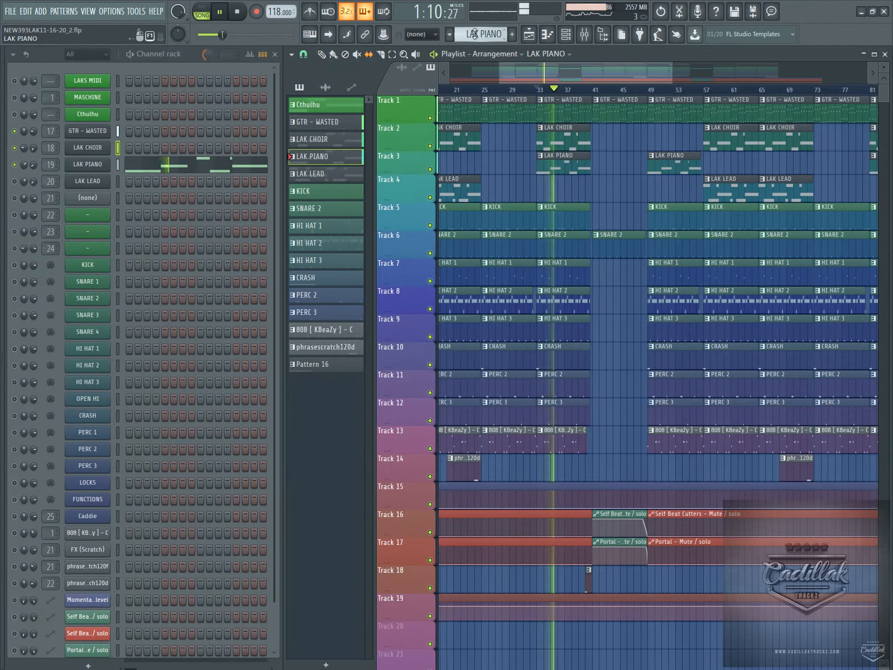
right_click(112, 161)
click(134, 169)
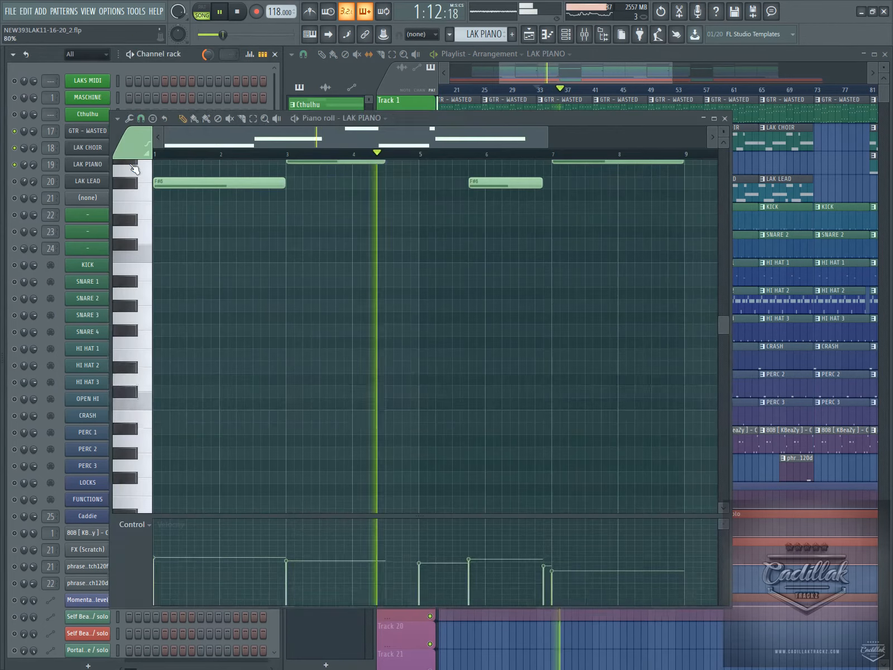
scroll(312, 248, up, 3)
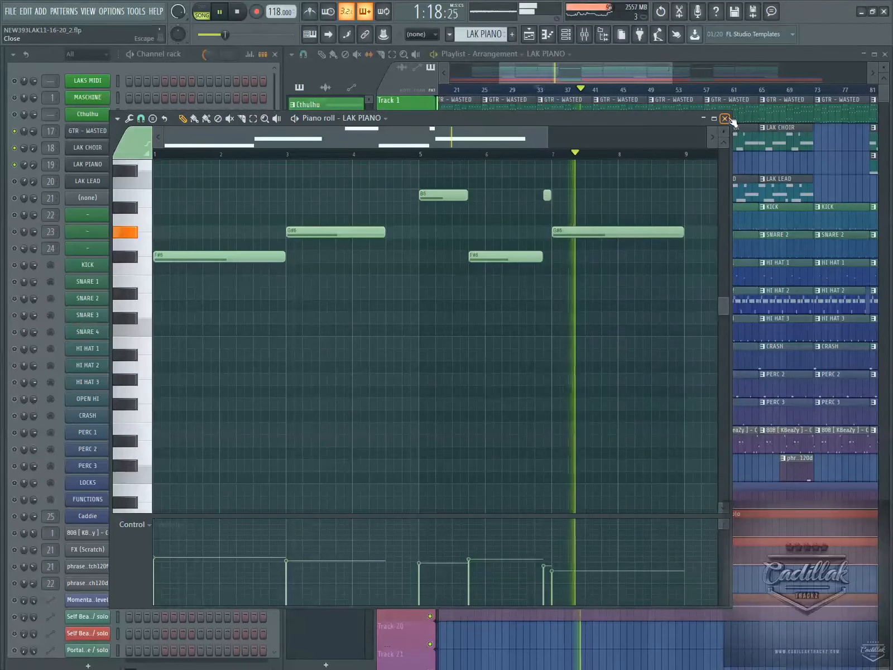
click(725, 118)
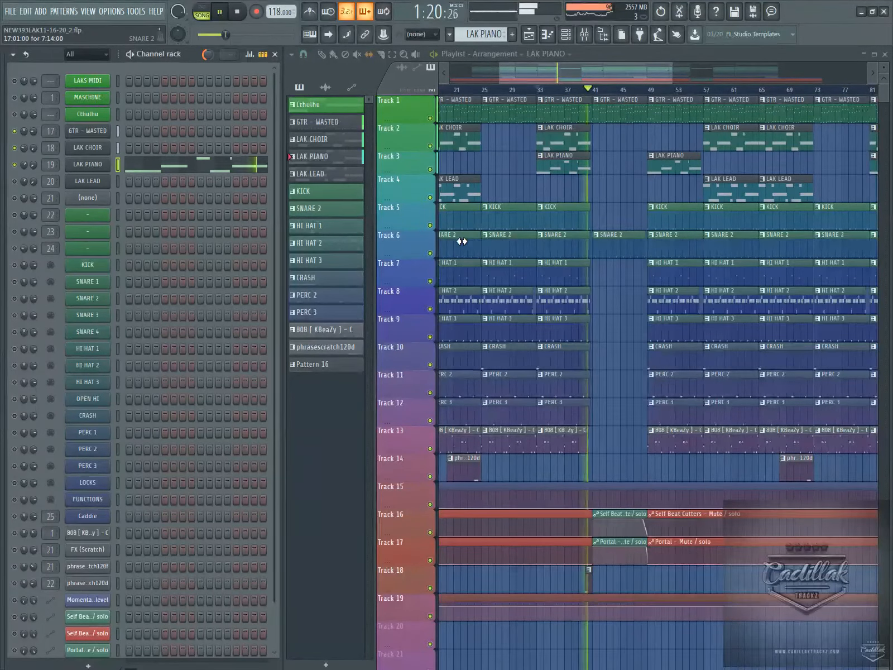
click(539, 90)
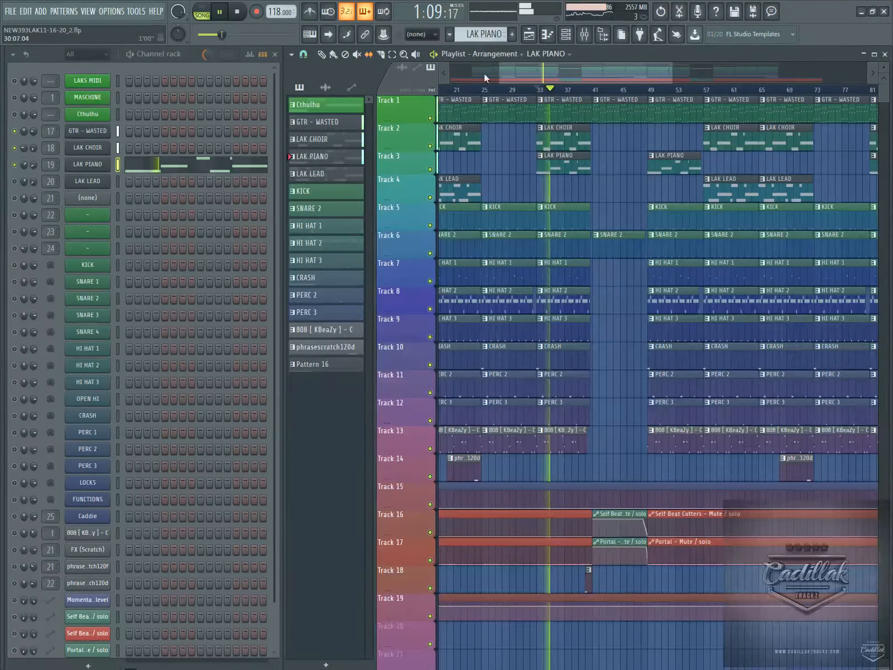
key(space)
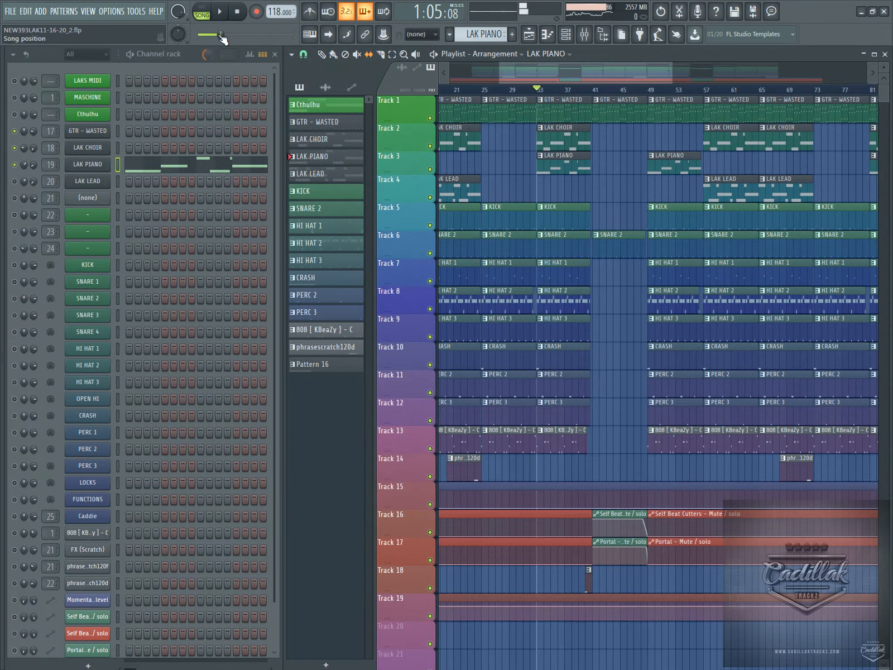
Unmute the LAK LEAD channel and move the playlist playhead to bar 9, where its first clip begins
click(14, 181)
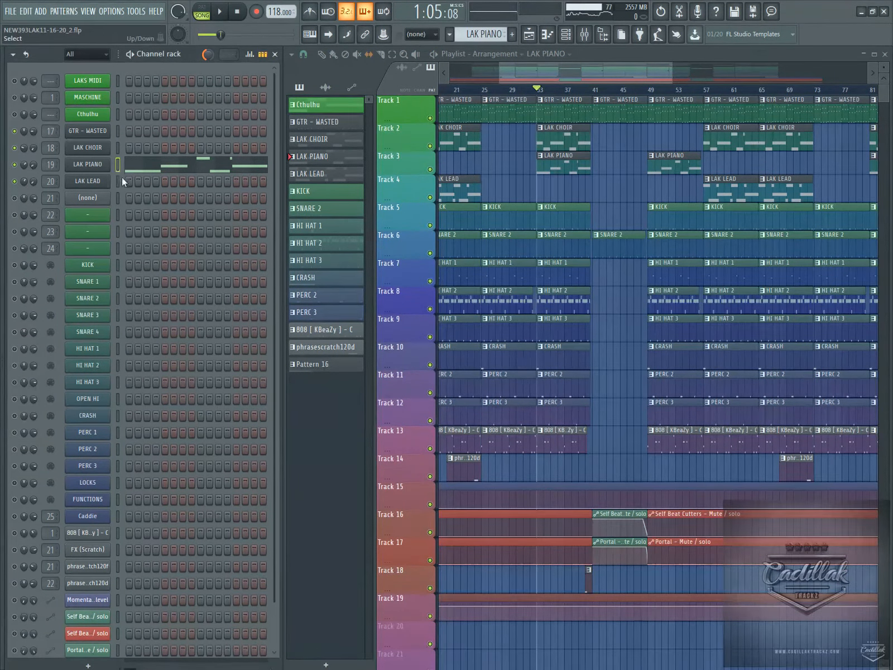
scroll(473, 37, down, 2)
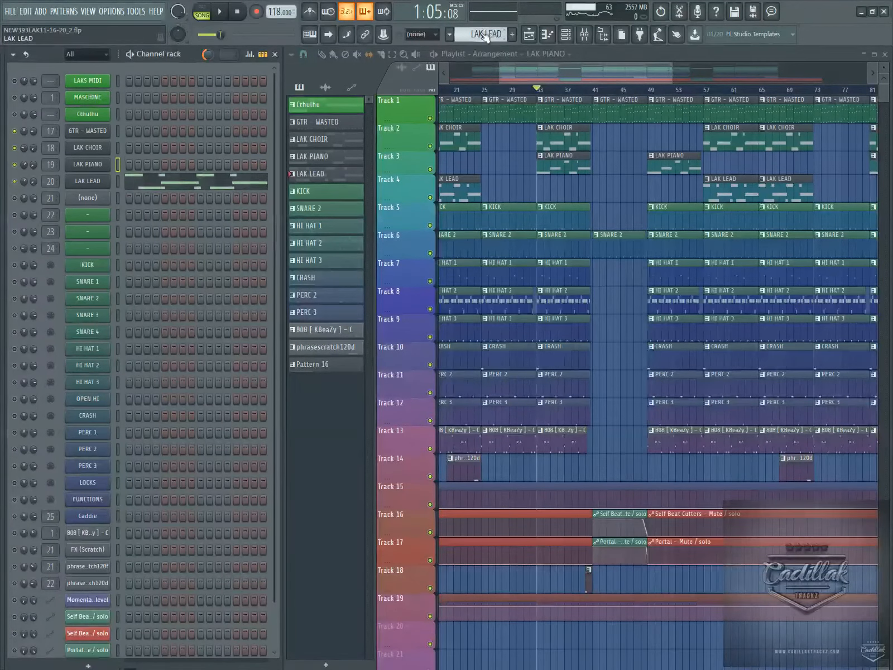
scroll(473, 37, up, 2)
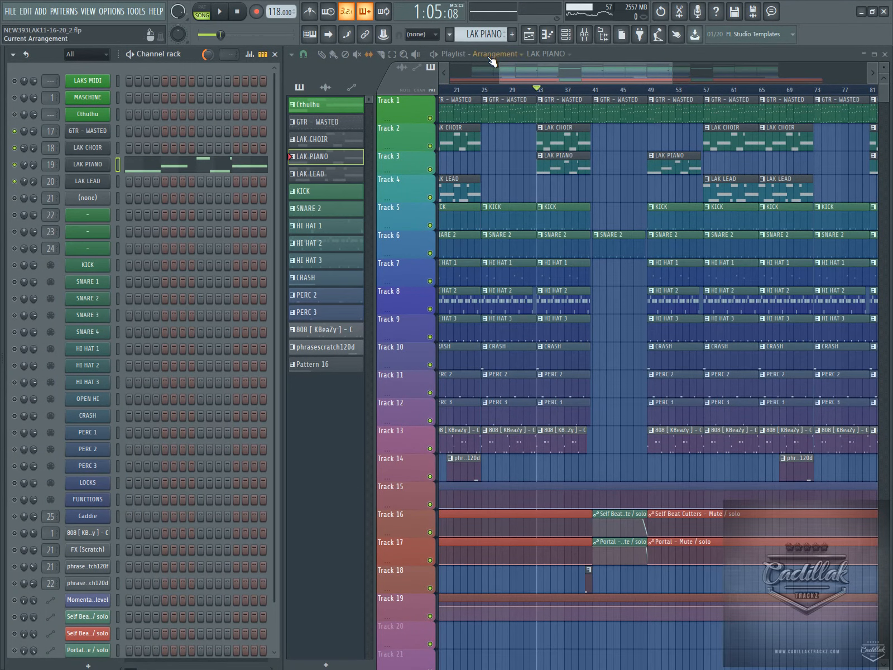
mouse_move(484, 90)
mouse_down()
mouse_move(407, 100)
mouse_move(600, 98)
mouse_move(498, 91)
mouse_up()
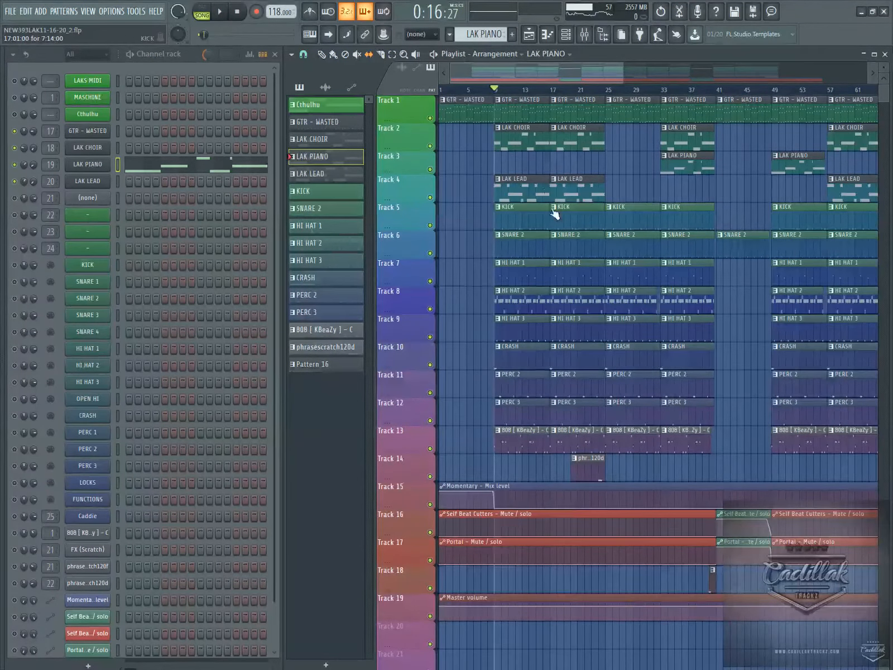
Play from bar 9 while viewing the LAK LEAD pattern's notes in the piano roll, and close it after stopping playback
click(221, 13)
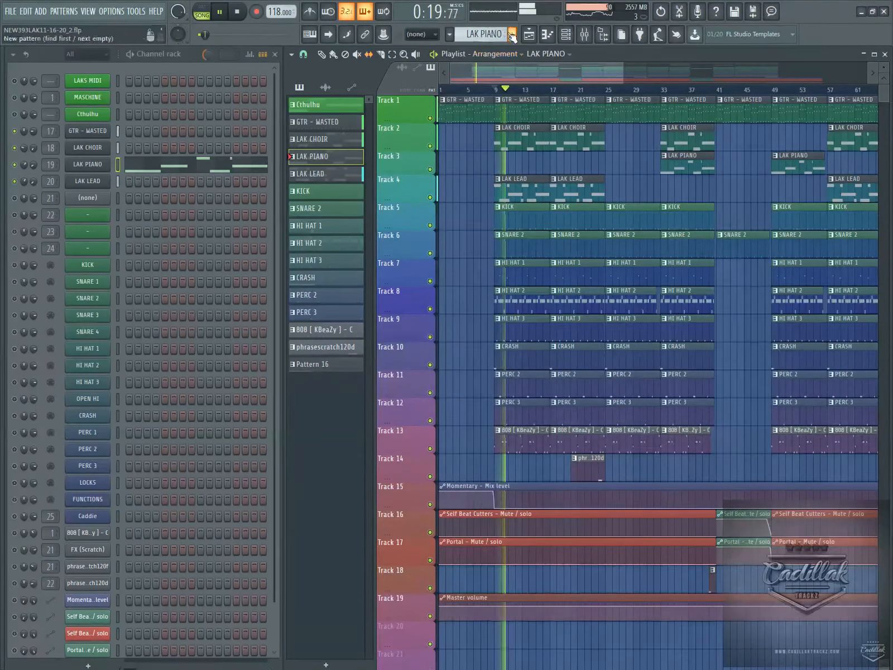
scroll(495, 36, down, 1)
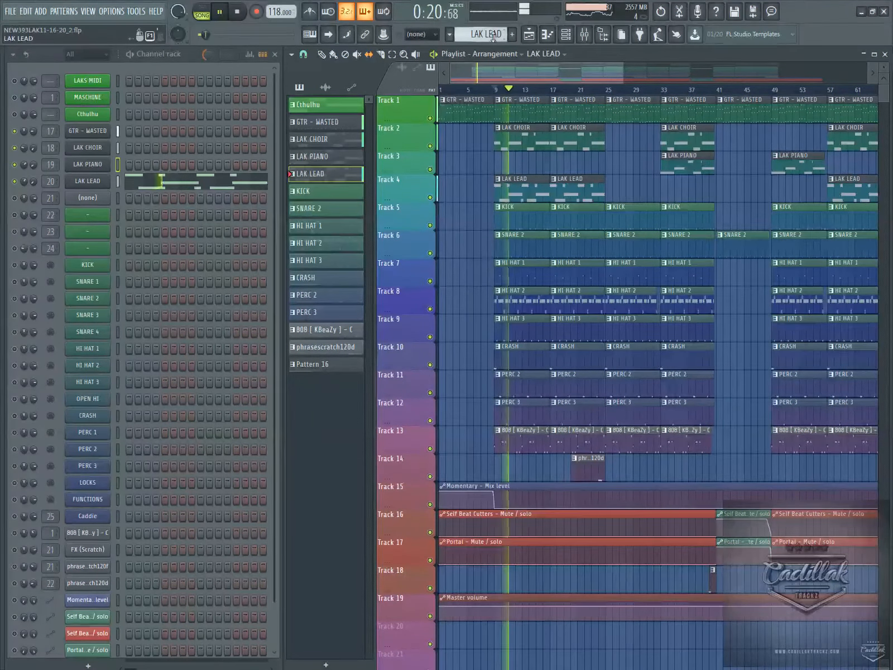
right_click(99, 178)
click(140, 182)
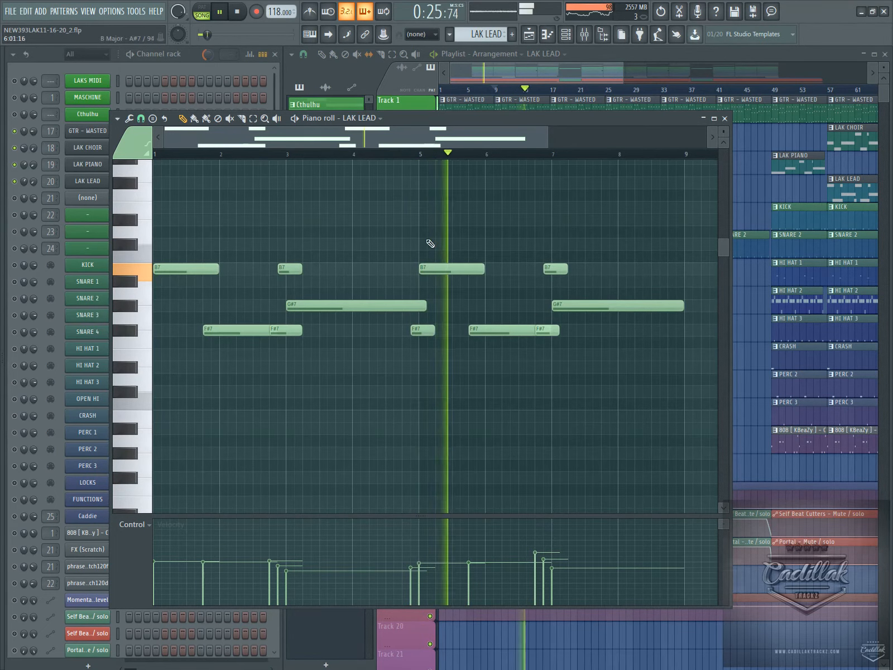
click(237, 12)
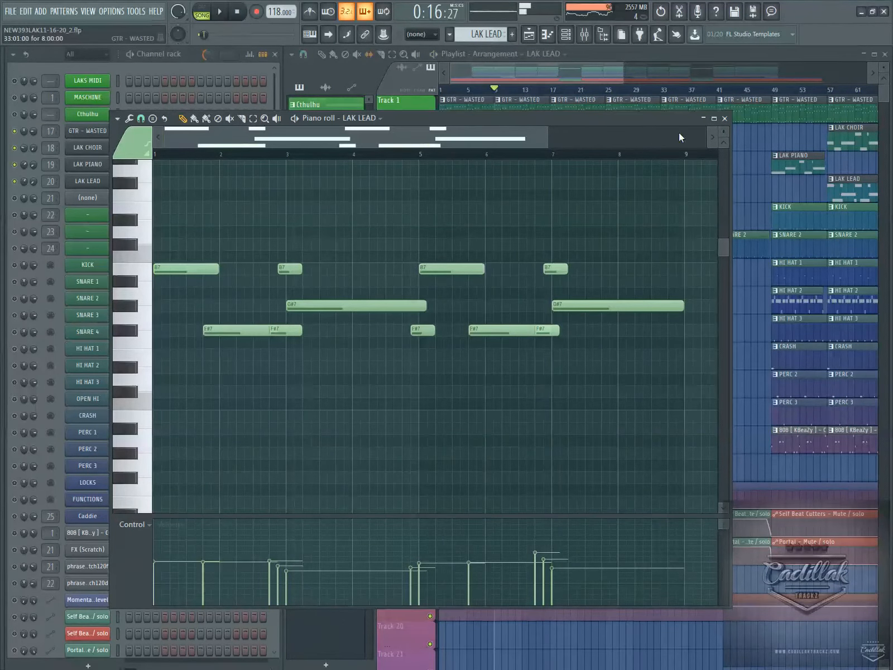
click(724, 118)
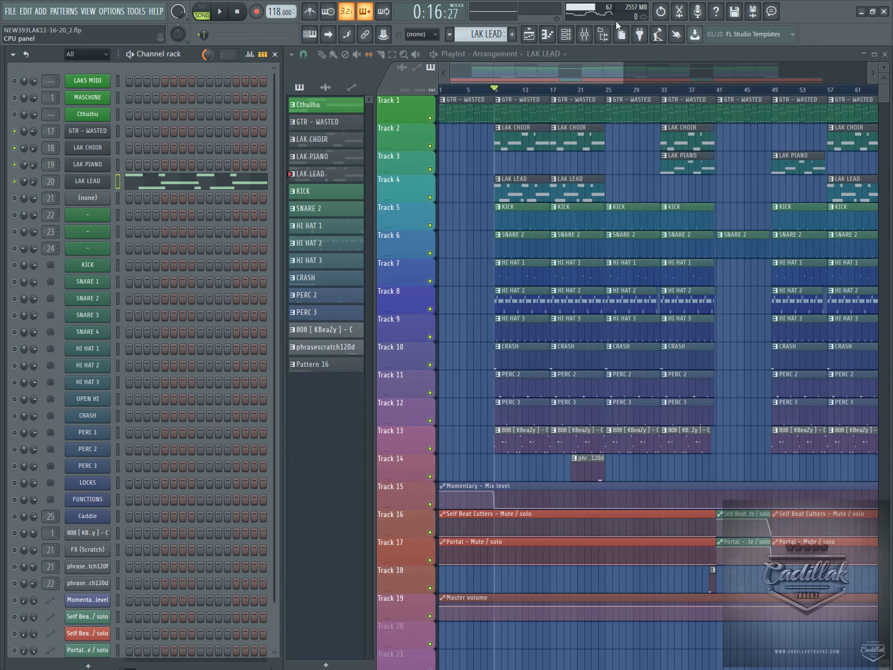
Return the playhead to the start of the song, play the opening briefly, and stop
click(237, 13)
click(223, 12)
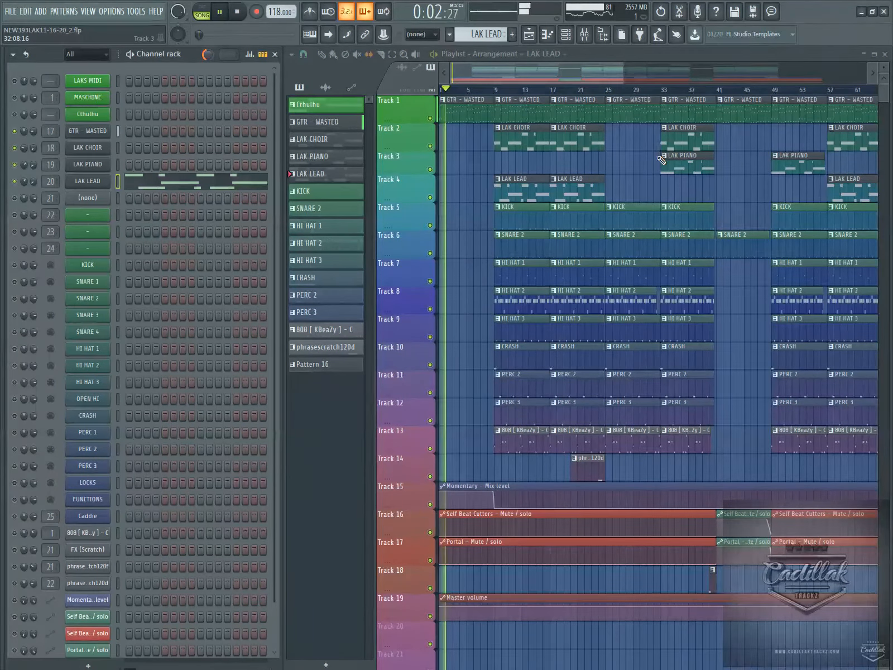
click(237, 13)
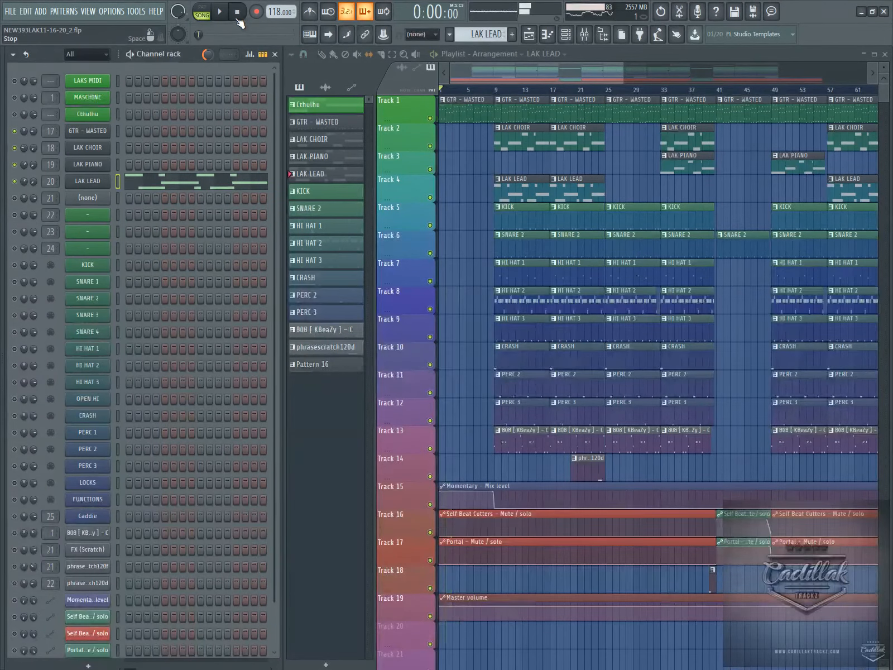
Open the MASCHINE plugin and show Pattern 1 of LAK'S KIT #315 in the view listing all drum sounds
click(77, 98)
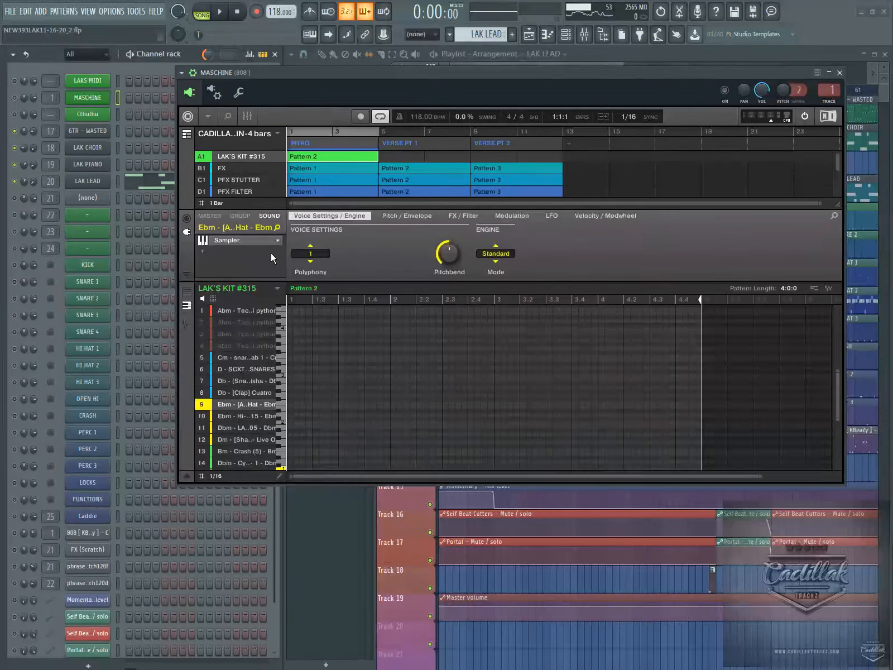
click(278, 287)
click(381, 330)
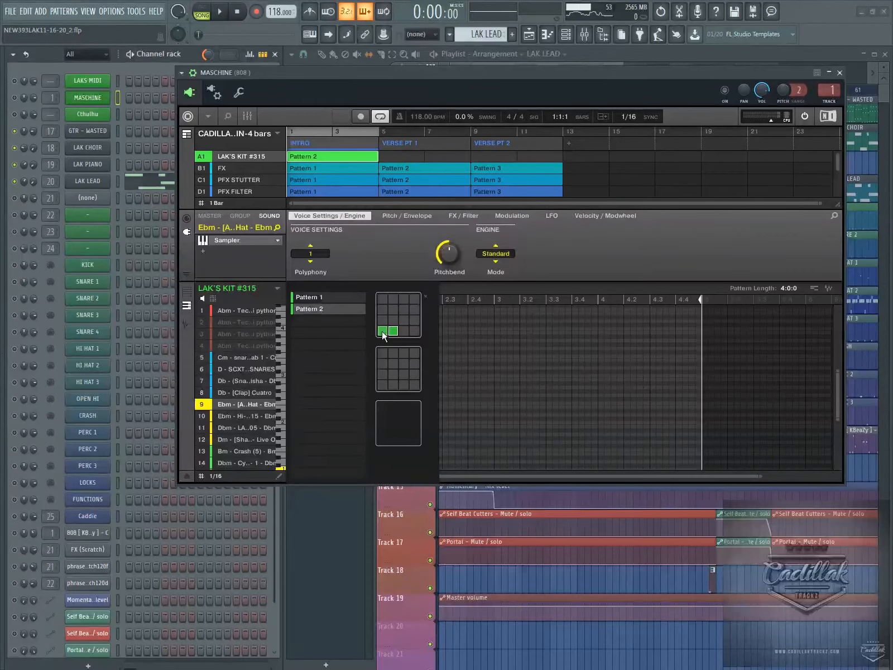
click(188, 302)
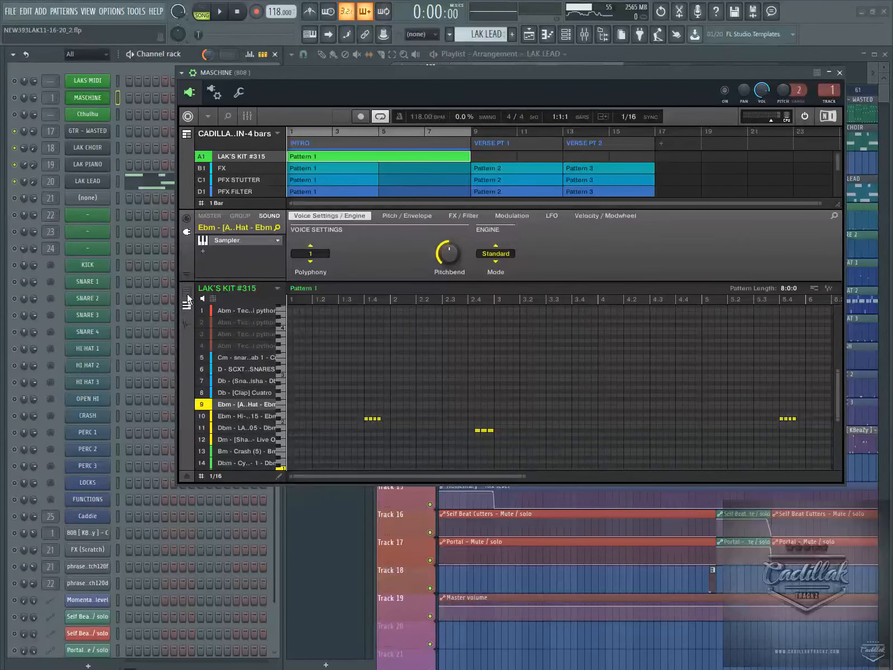
scroll(632, 402, down, 2)
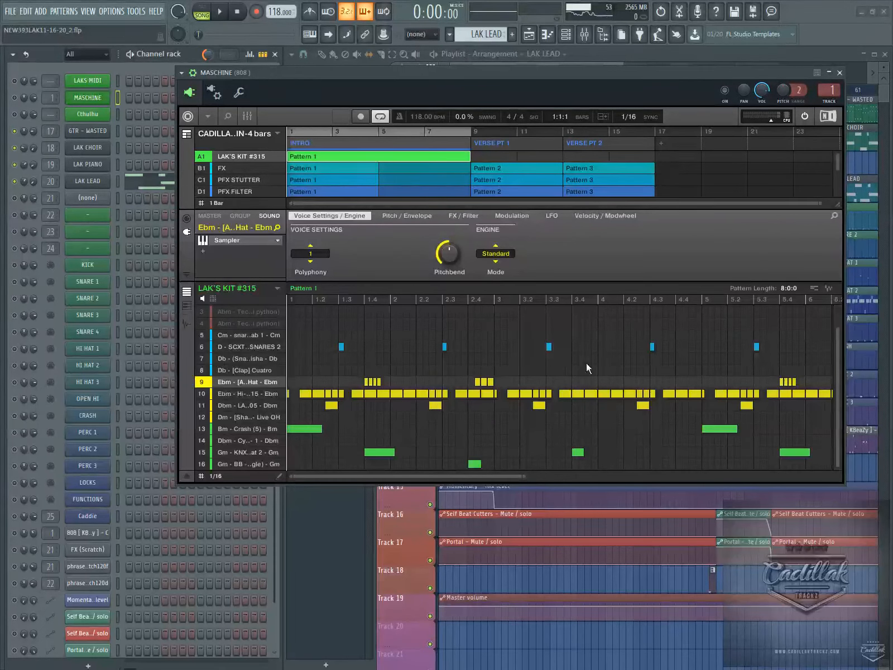
Inspect the notes of sounds 9 and 10 in MASCHINE's keyboard view, and return to the view of all drum sounds
click(185, 307)
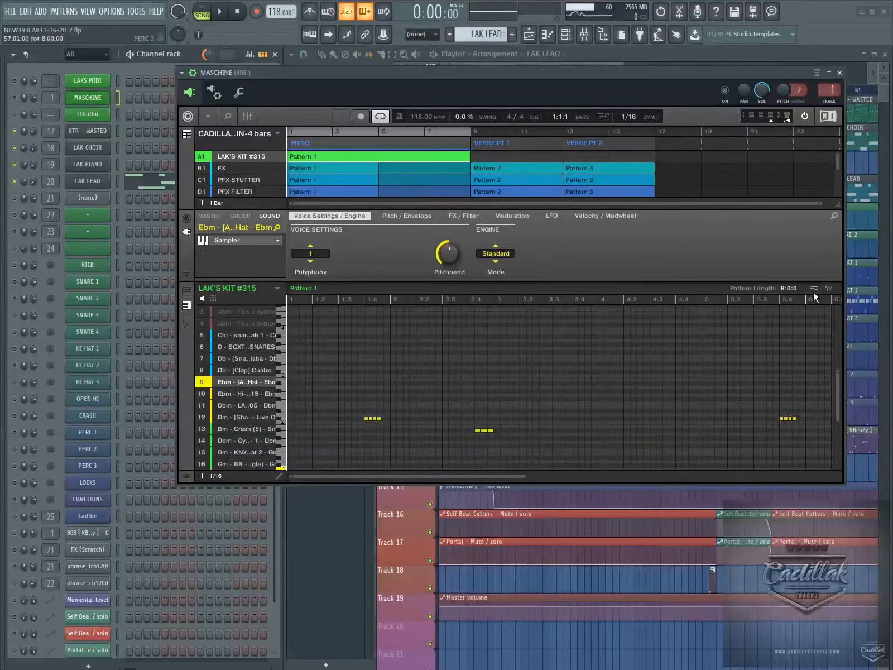
key(Down)
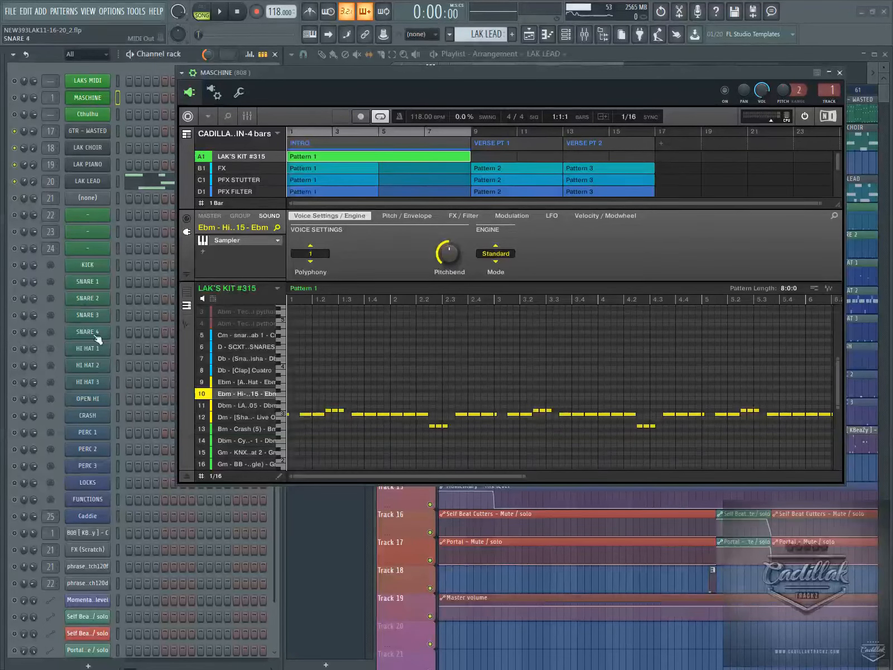
click(187, 293)
click(188, 307)
click(188, 290)
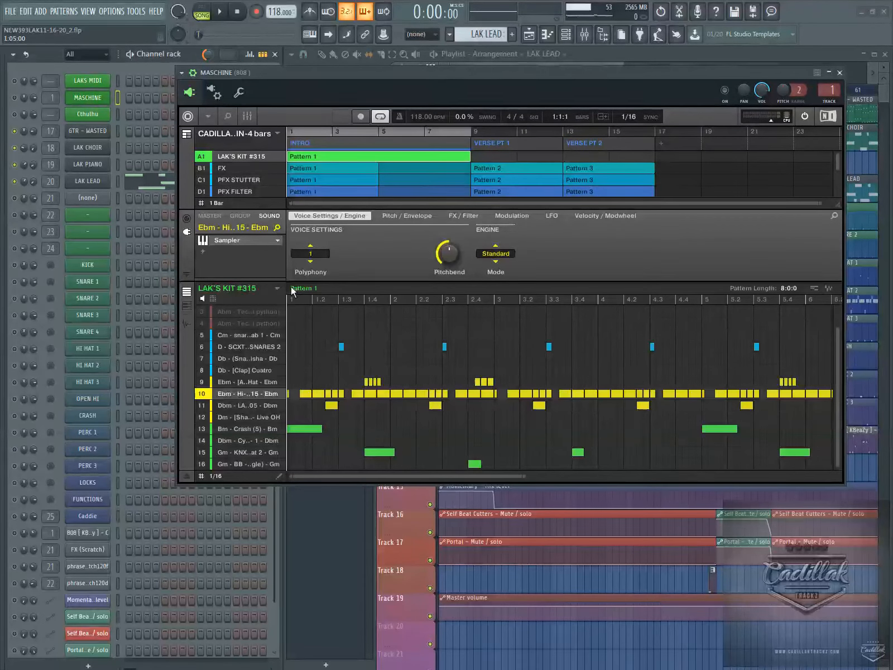
Browse through the project's empty numbered patterns and return to the HI HAT 1 pattern
click(171, 65)
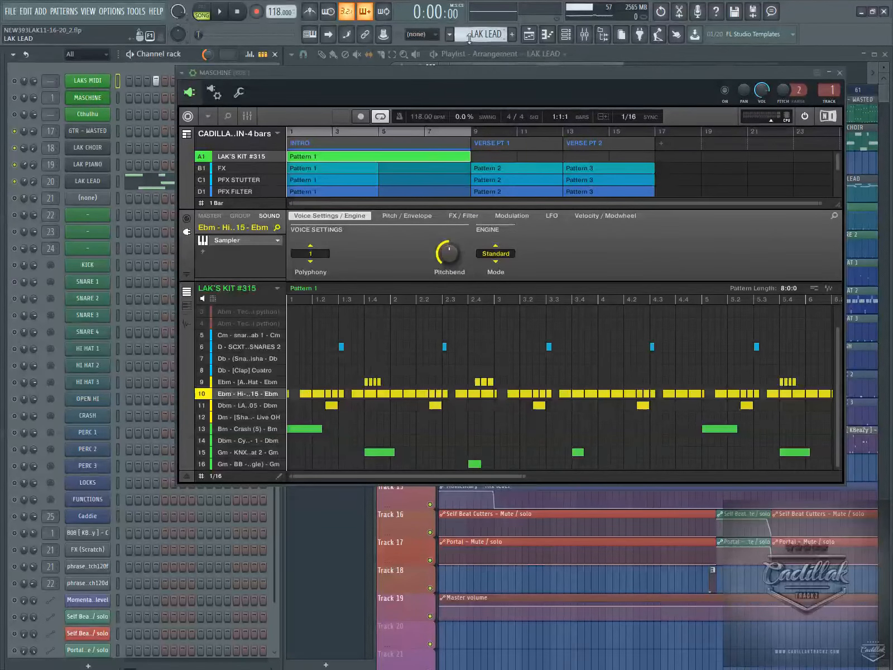
scroll(471, 35, down, 4)
scroll(470, 35, down, 3)
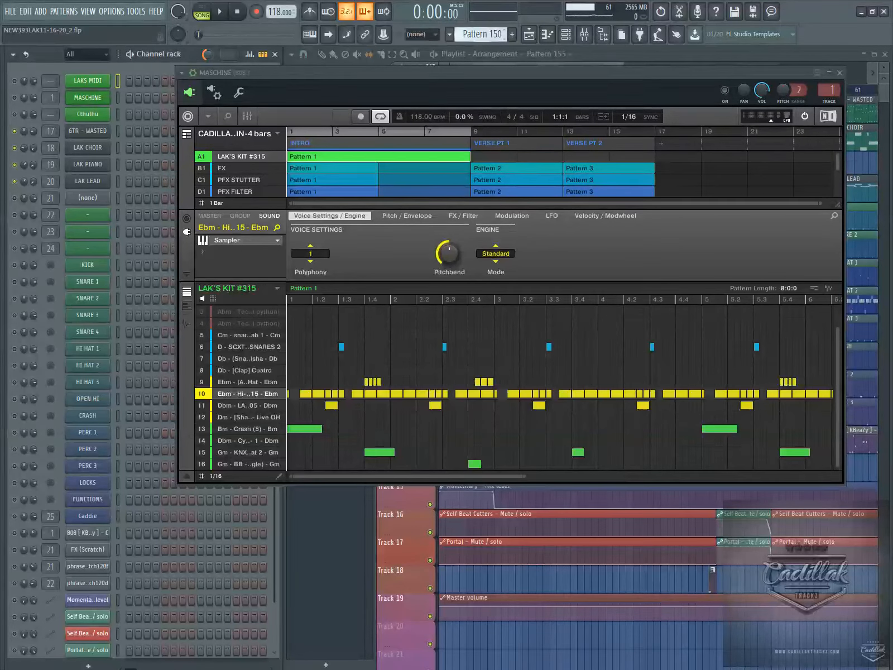
scroll(476, 33, up, 12)
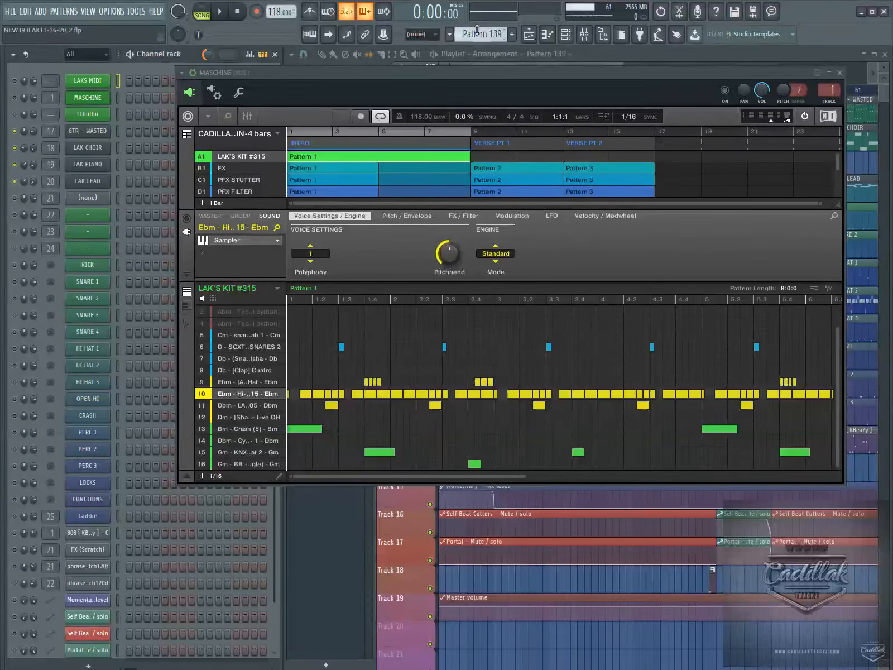
scroll(480, 33, up, 8)
scroll(482, 34, up, 20)
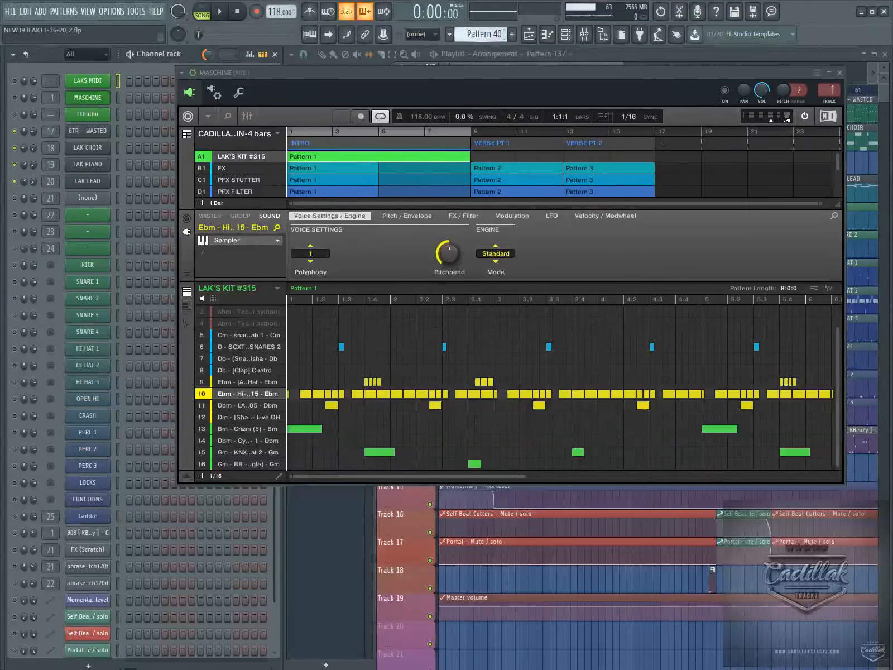
scroll(480, 34, up, 3)
scroll(480, 33, up, 10)
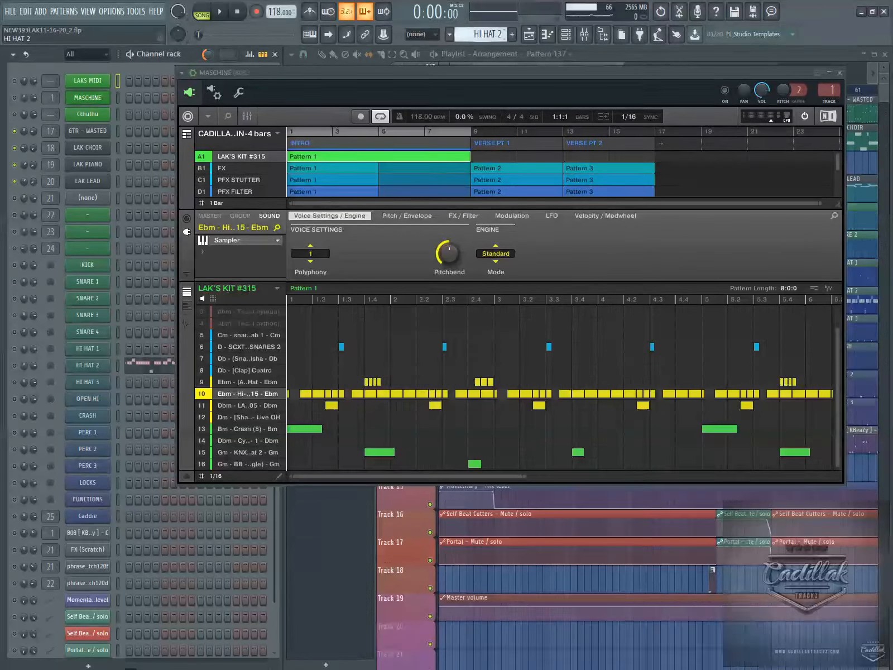
Switch LAK'S KIT #315 to the empty Pattern 2 and close the MASCHINE plugin
click(278, 289)
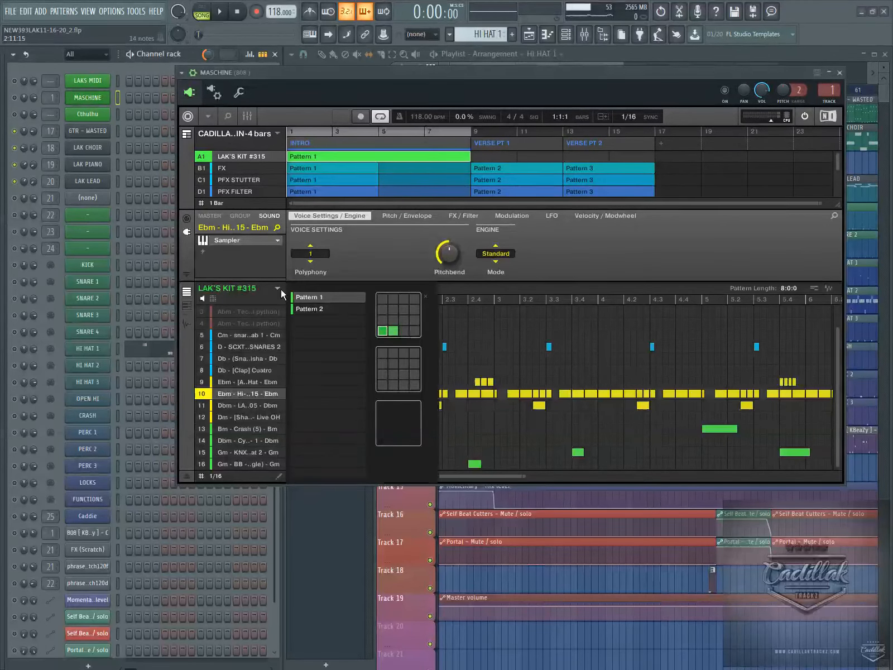
click(393, 330)
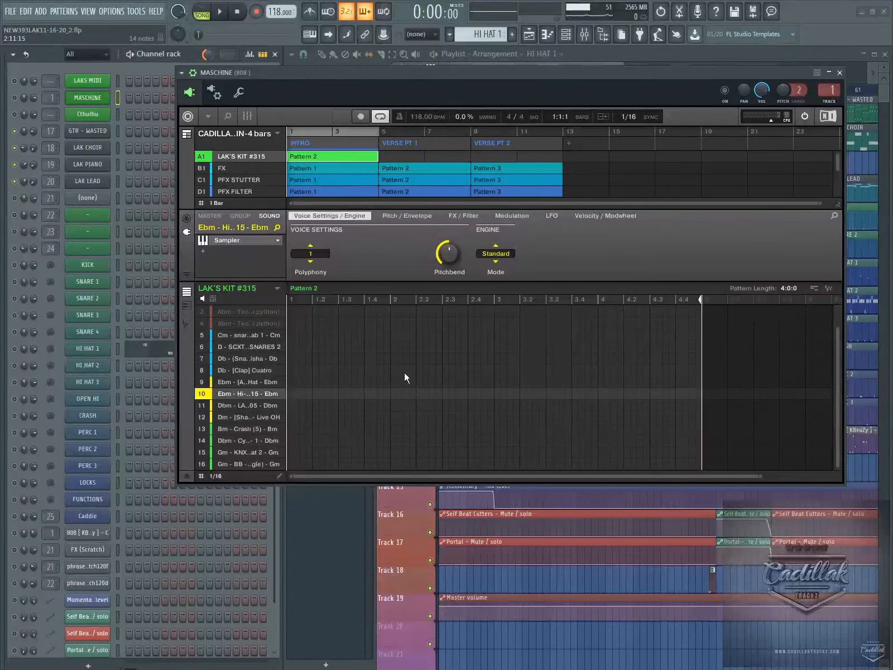
click(837, 73)
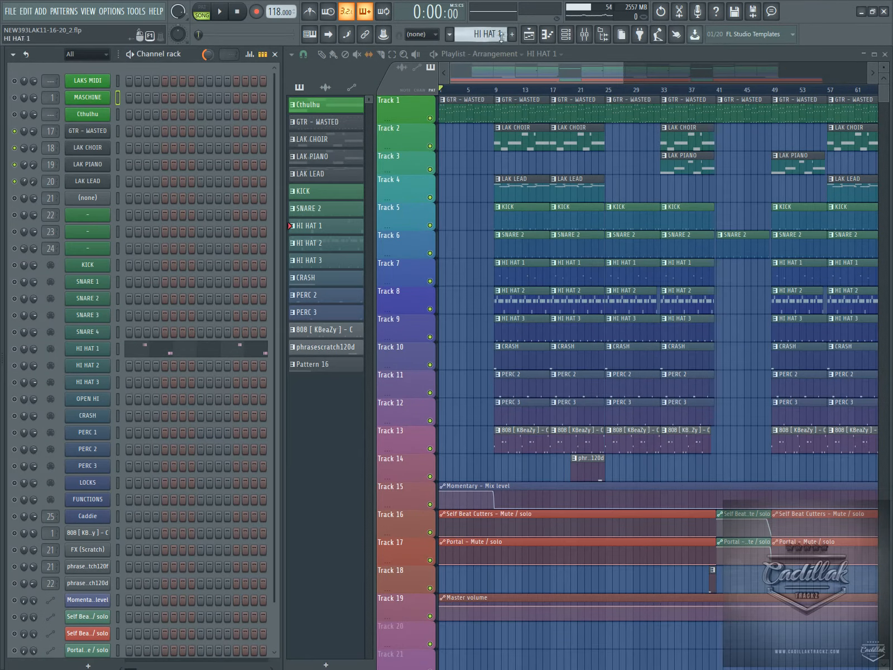
Step through the drum patterns from HI HAT 1 to PERC 3 and back to HI HAT 1
scroll(491, 36, down, 3)
scroll(491, 36, up, 4)
scroll(491, 36, down, 5)
scroll(490, 36, up, 5)
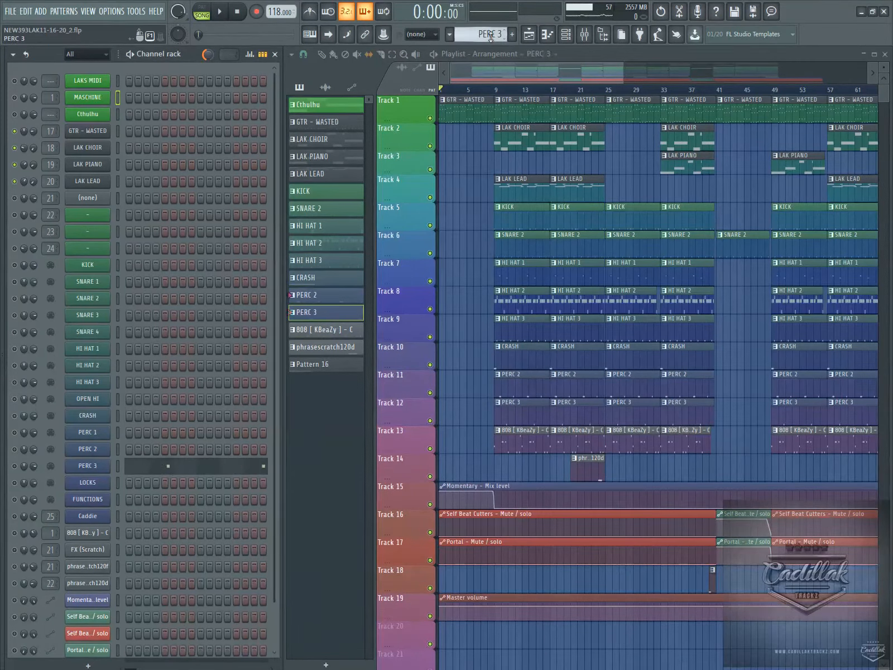
scroll(490, 36, up, 1)
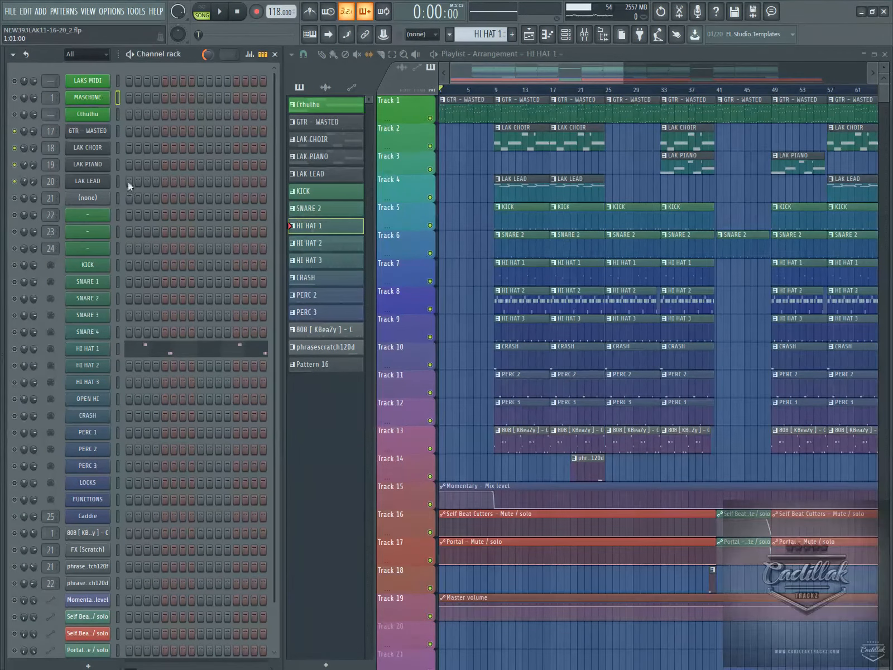
Select the GTR - WASTED, LAK CHOIR, LAK PIANO and LAK LEAD channels together in the channel rack
drag(120, 134, 119, 181)
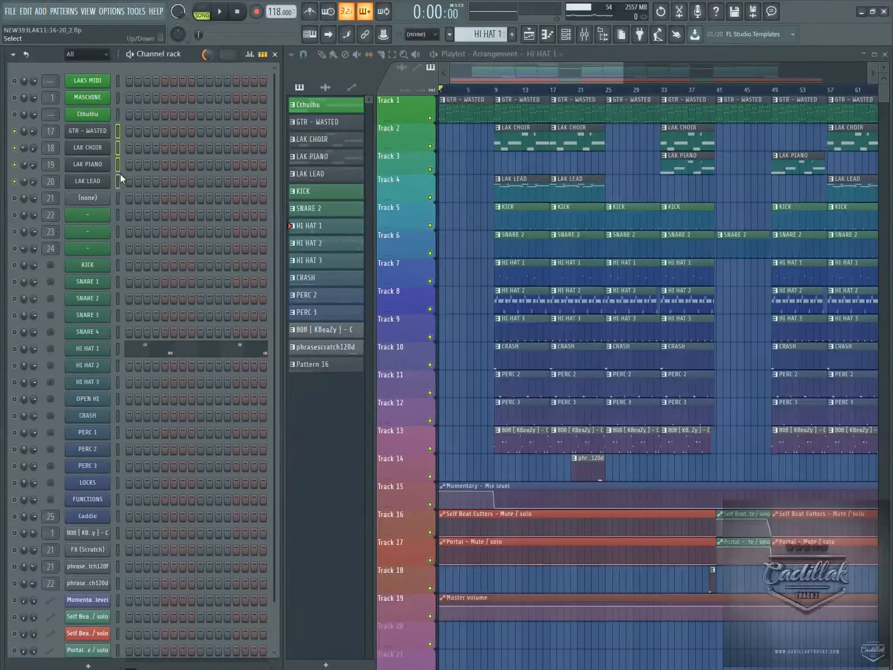
click(118, 148)
click(118, 132)
click(119, 147)
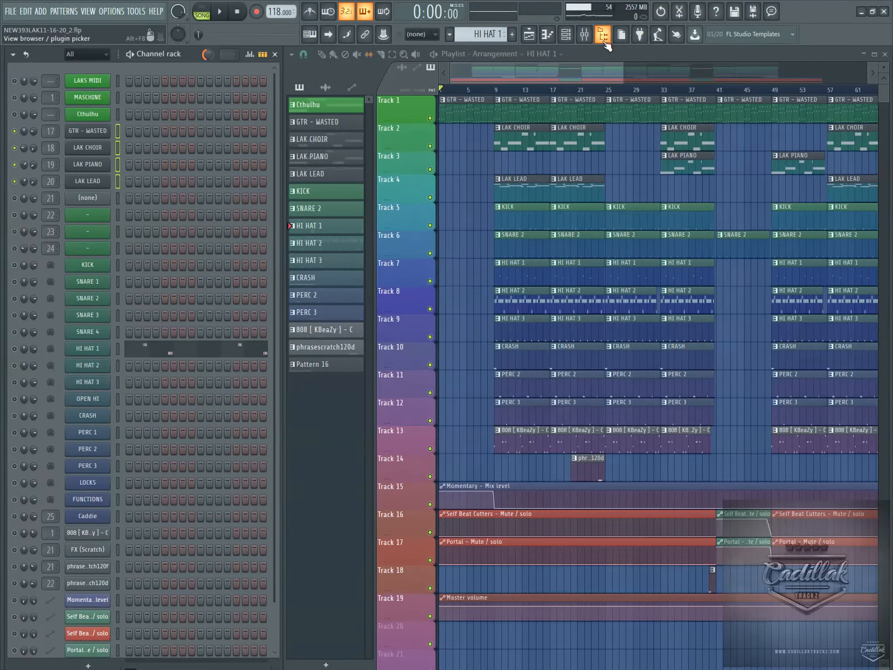
Show the mixer full size, view the channel routing options of the GTR - WASTED mixer track, and close the mixer
click(586, 37)
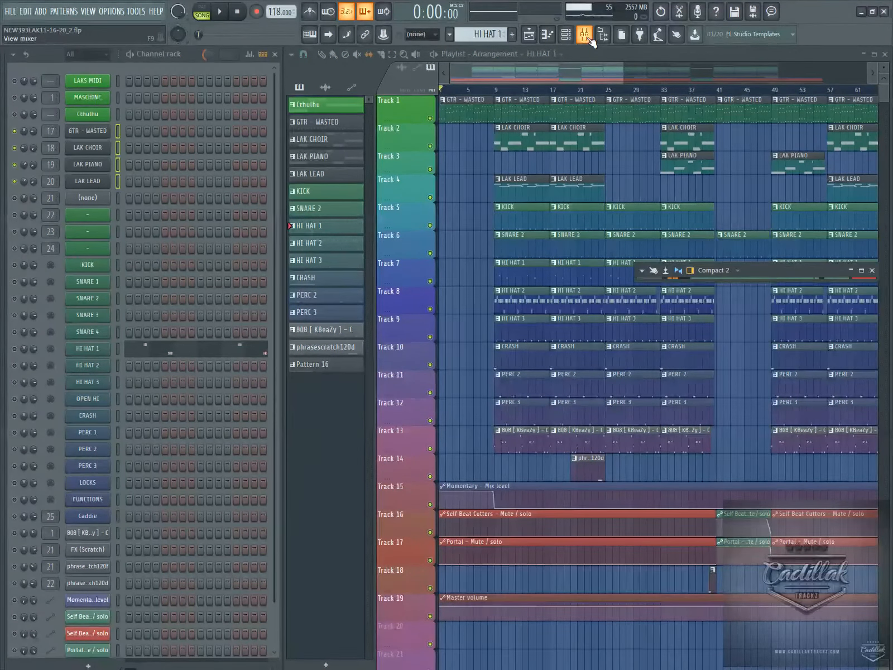
key(Return)
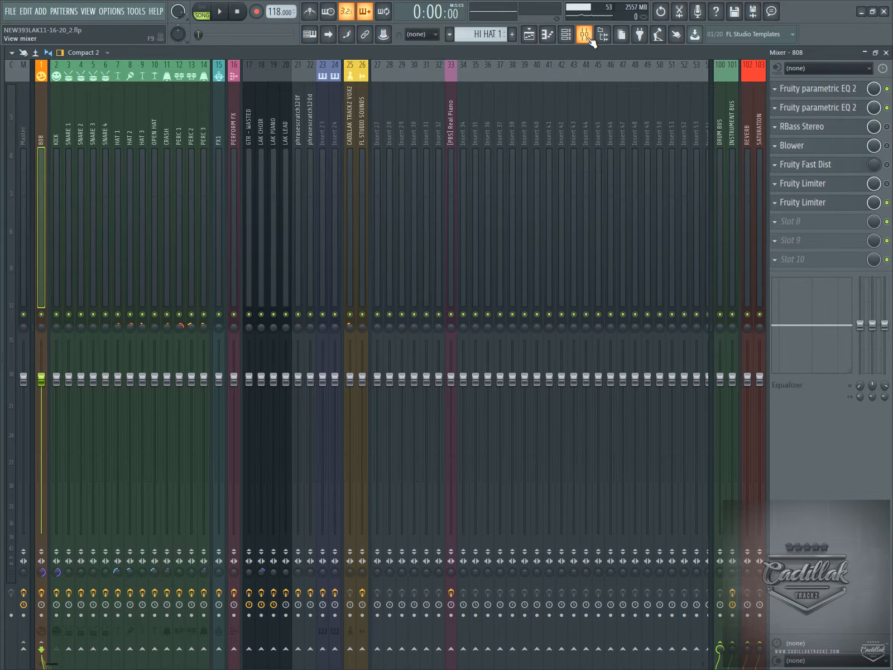
right_click(249, 124)
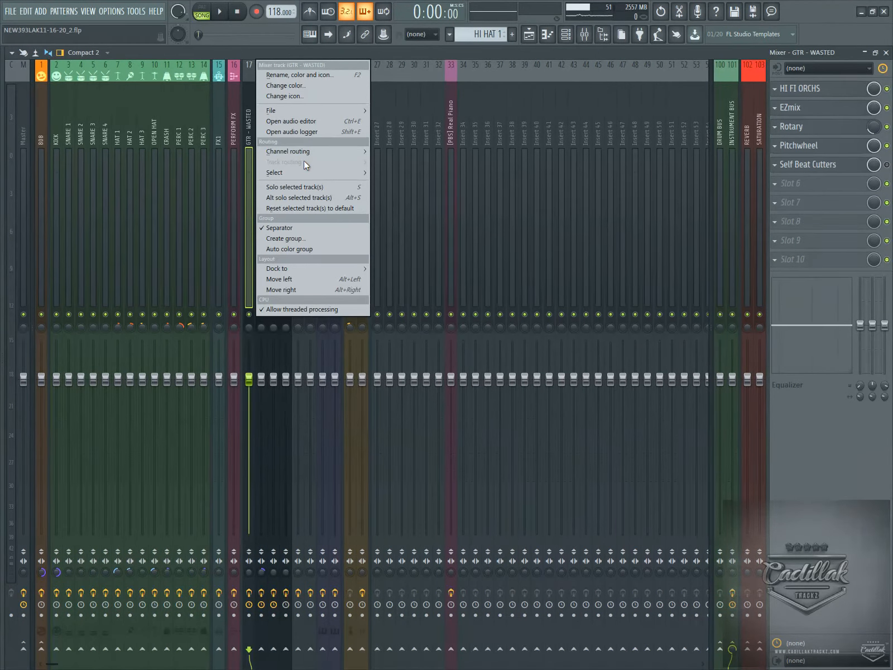
mouse_move(312, 154)
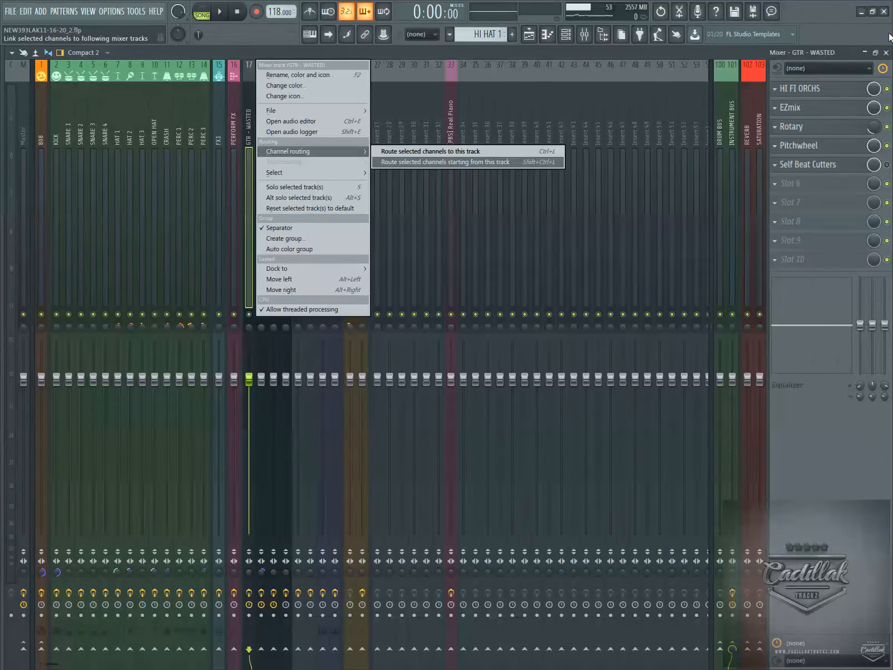
click(886, 53)
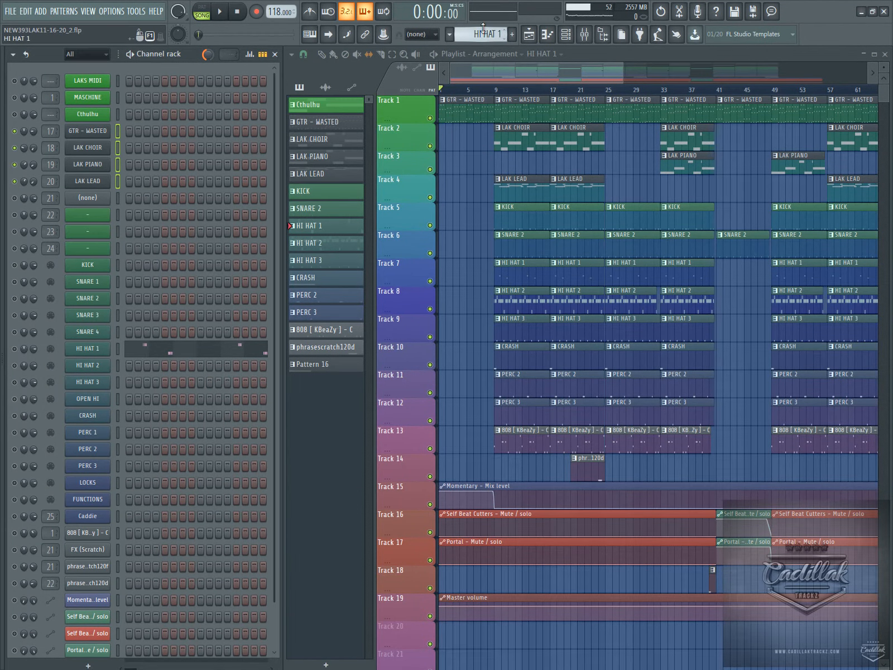
Browse the drum patterns, view the pattern options for SNARE 2 without choosing any, and select the GTR - WASTED pattern
scroll(490, 34, down, 2)
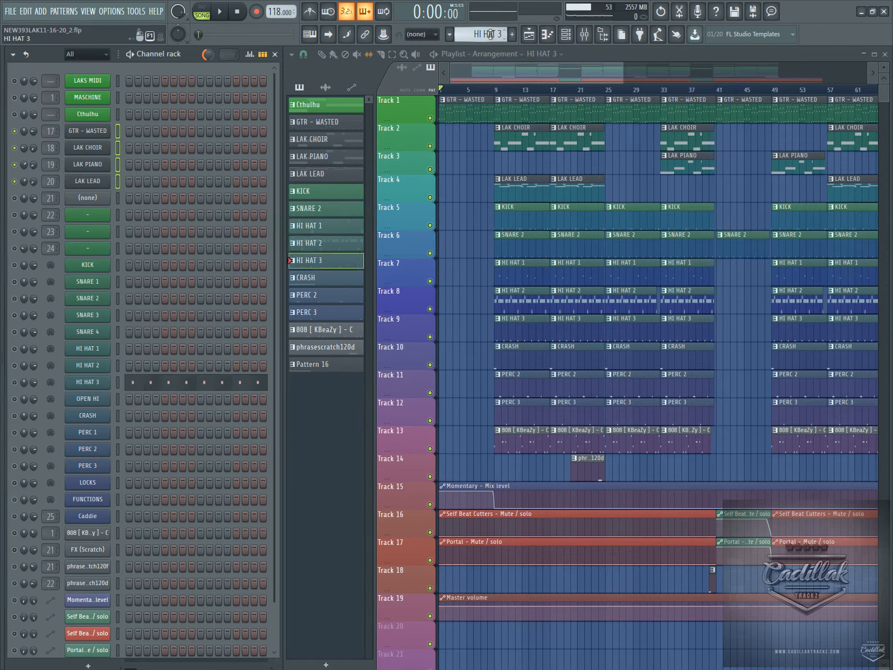
scroll(490, 34, up, 3)
click(486, 33)
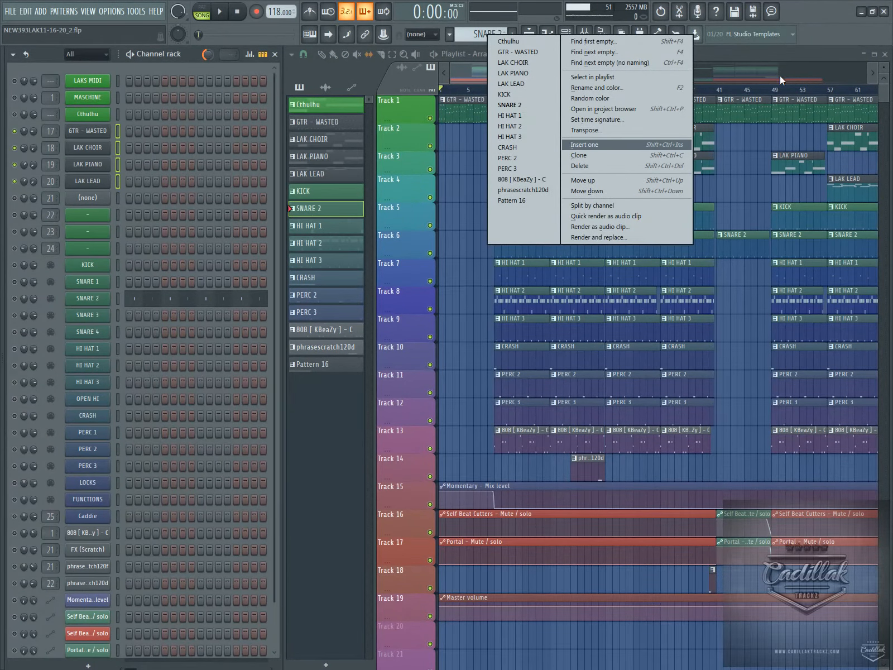
click(817, 52)
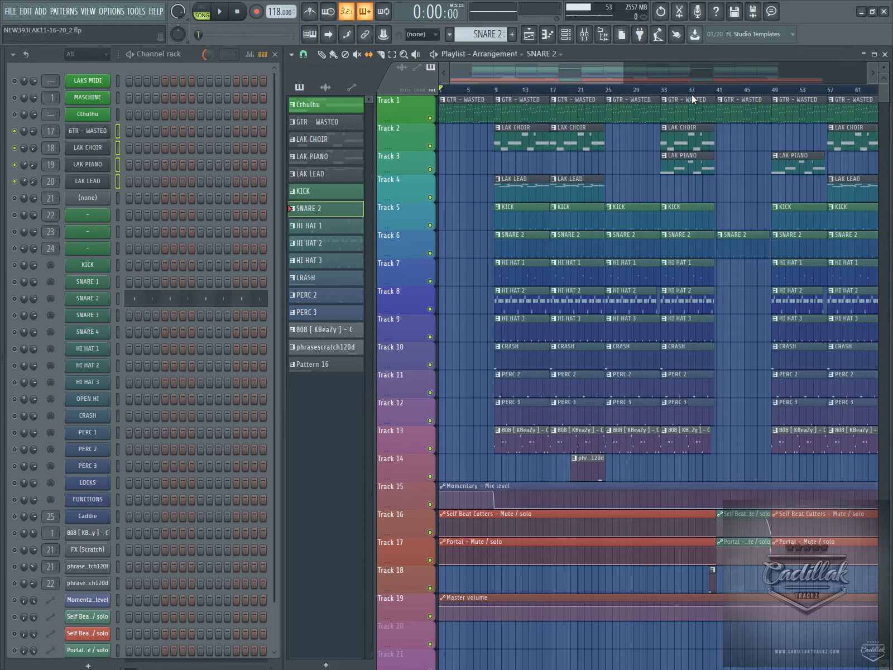
click(338, 124)
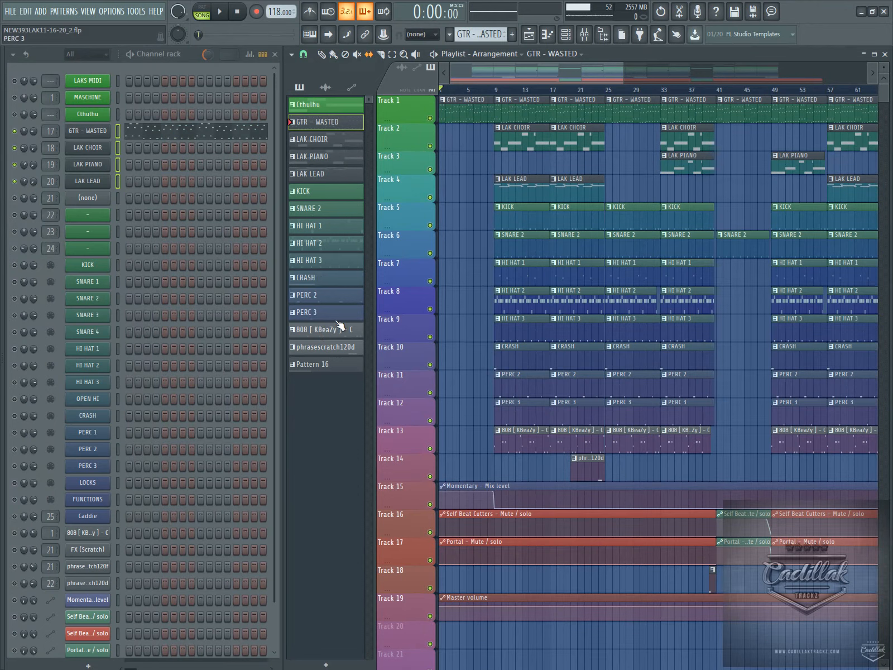
Select Pattern 16 and inspect the playlist clips between about bars 25 and 41
click(328, 364)
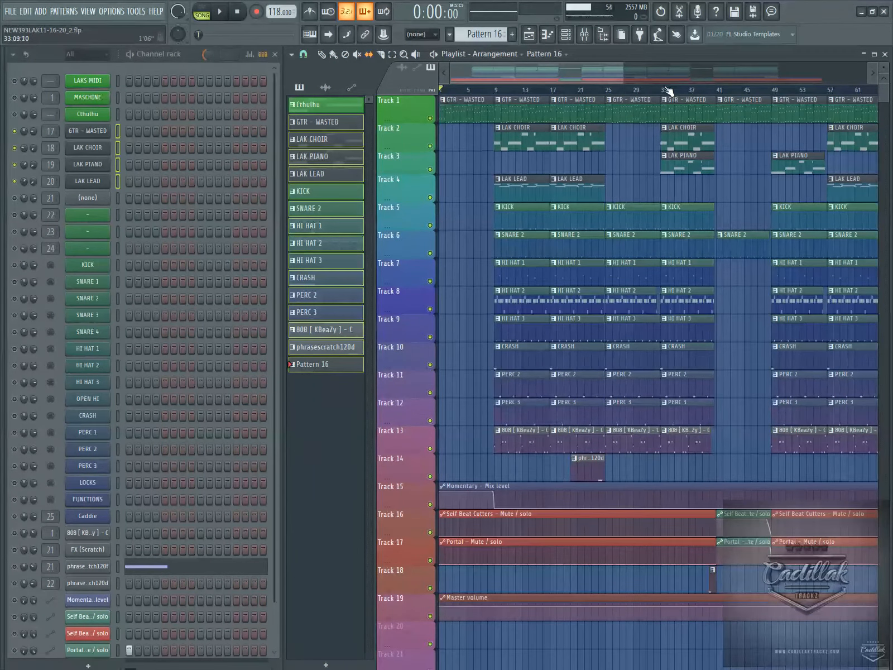
scroll(666, 97, up, 5)
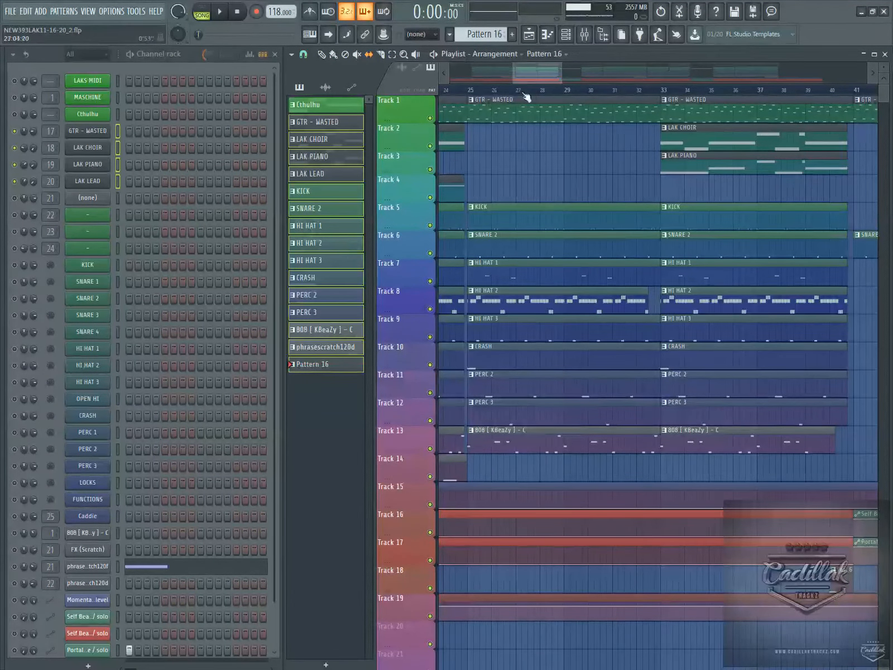
scroll(521, 95, up, 1)
scroll(532, 94, down, 2)
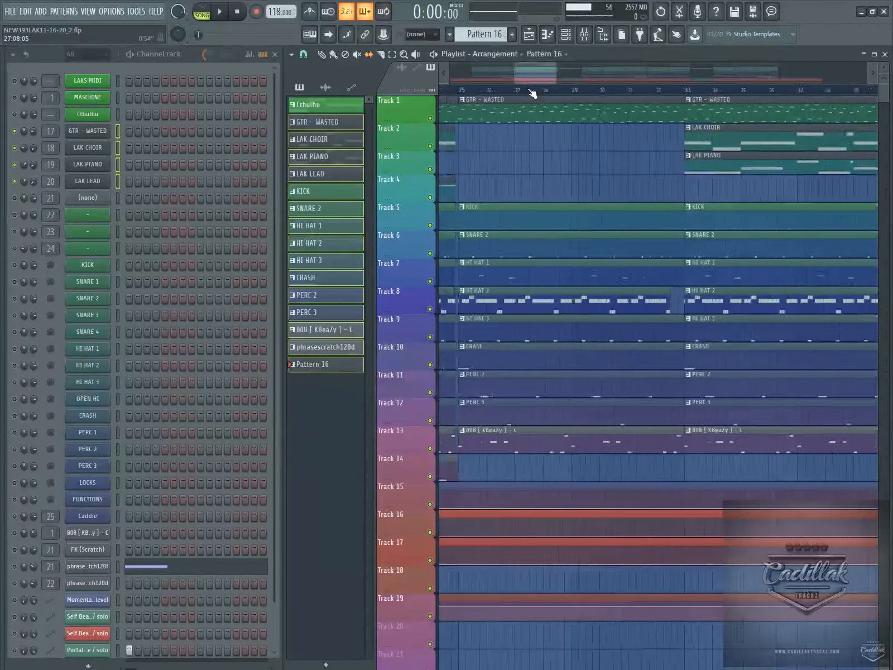
scroll(531, 94, down, 3)
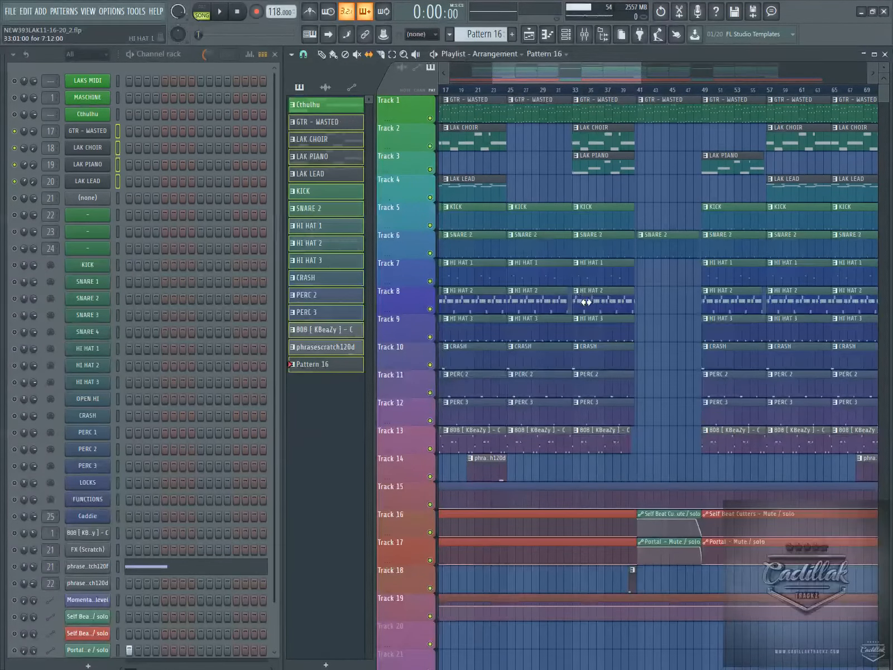
scroll(567, 96, up, 3)
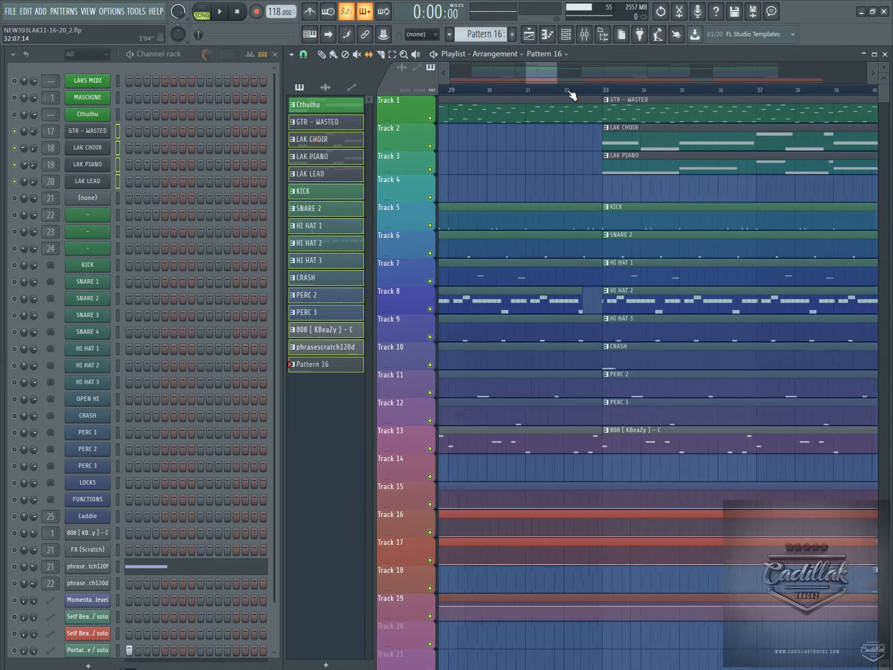
scroll(571, 95, down, 6)
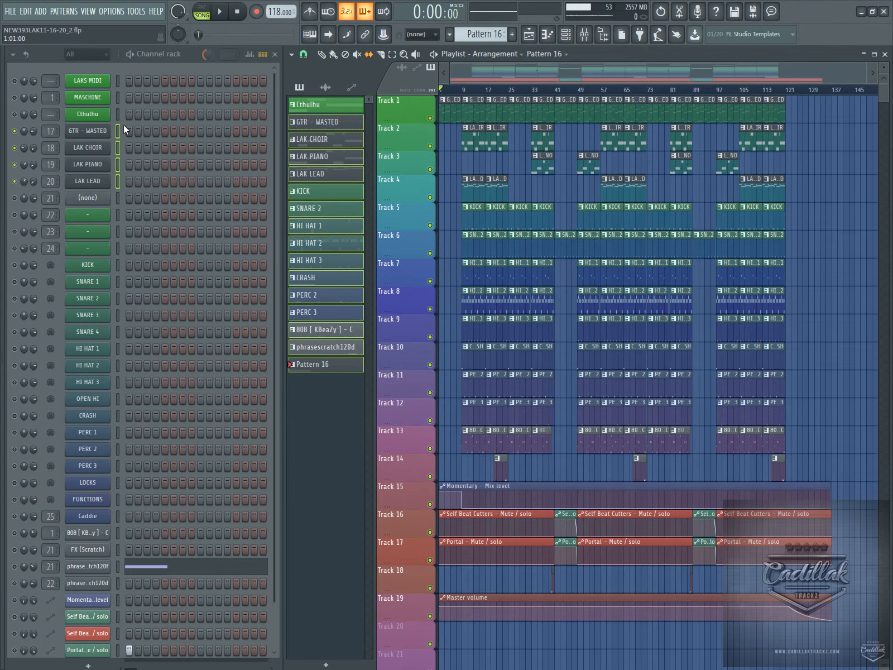
Show the MASCHINE plugin alongside the upper playlist tracks, and collapse its window to the title bar
click(89, 97)
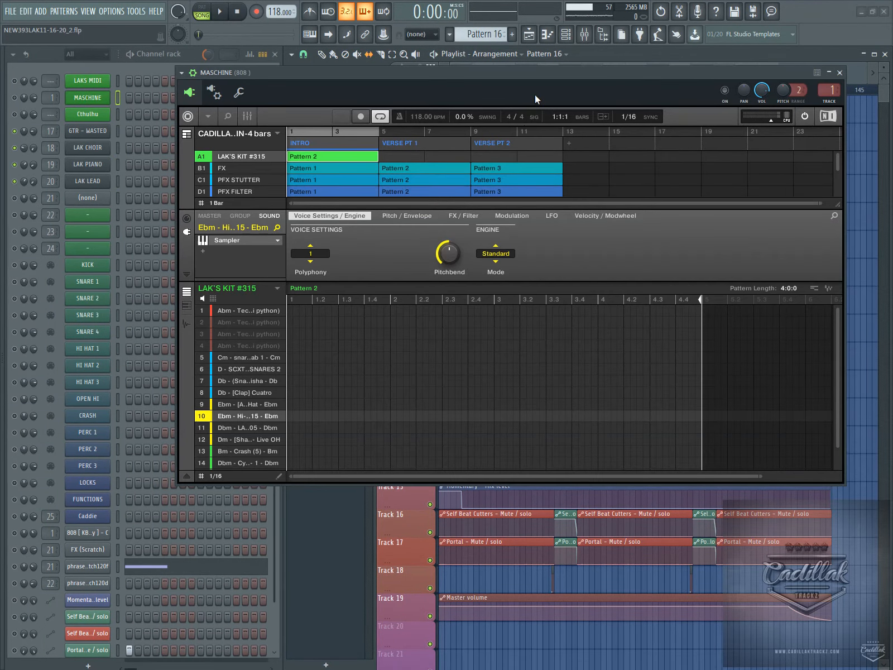
drag(542, 78, 533, 312)
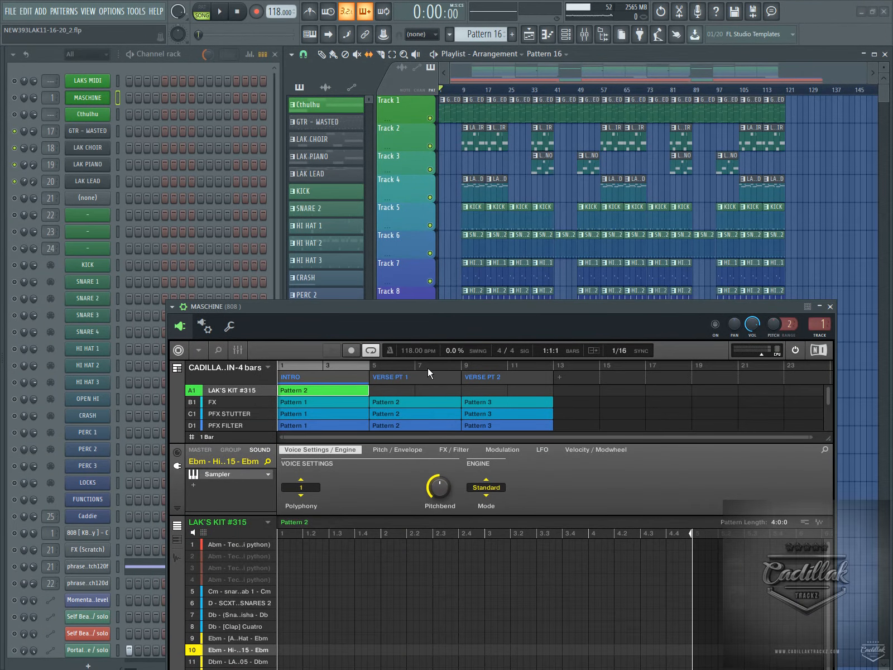
scroll(472, 92, up, 2)
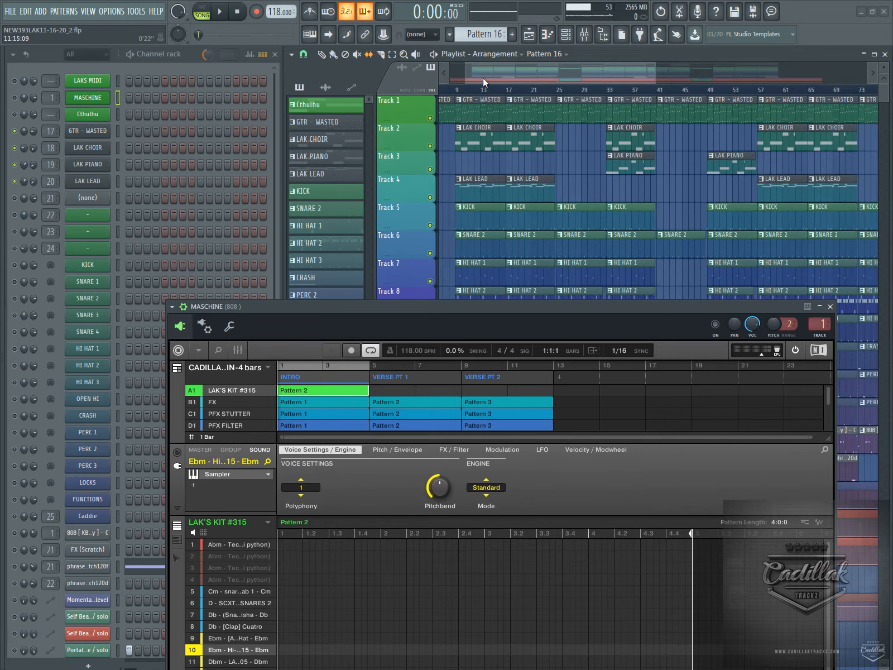
drag(482, 79, 464, 78)
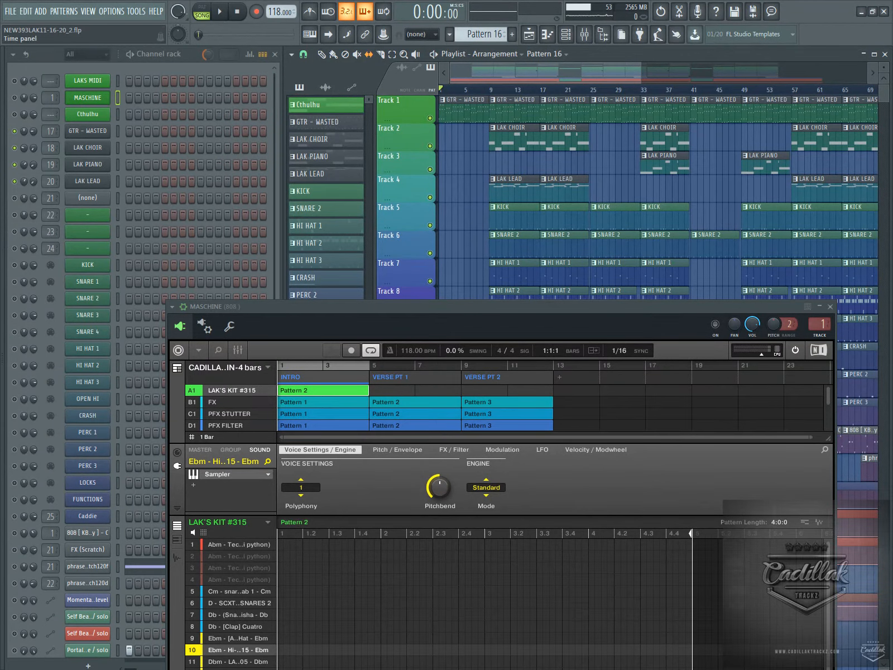
click(819, 307)
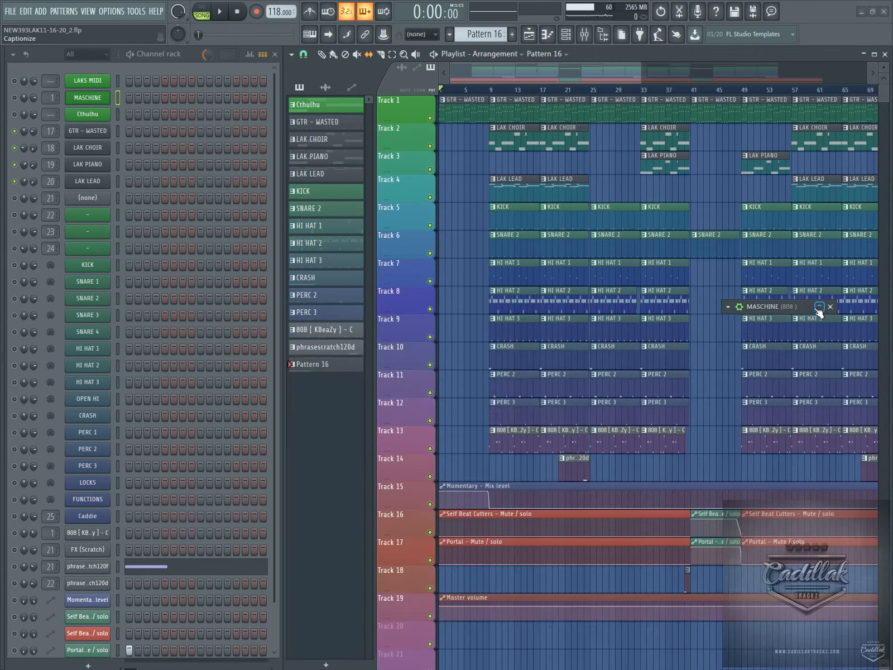
Examine the arrangement from its opening bars to the closing Master volume automation and show the whole song in the playlist
scroll(207, 371, down, 3)
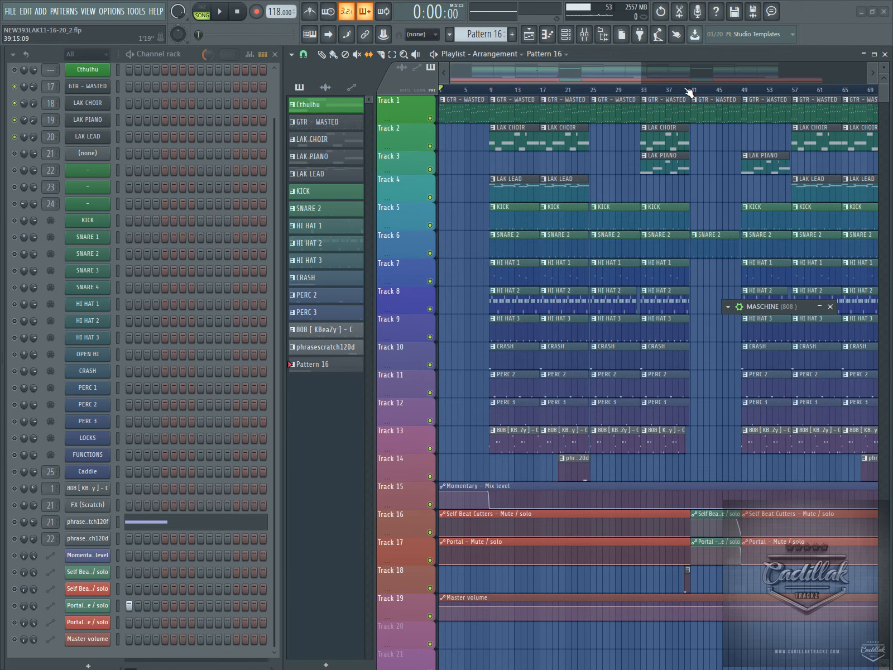
scroll(685, 82, down, 2)
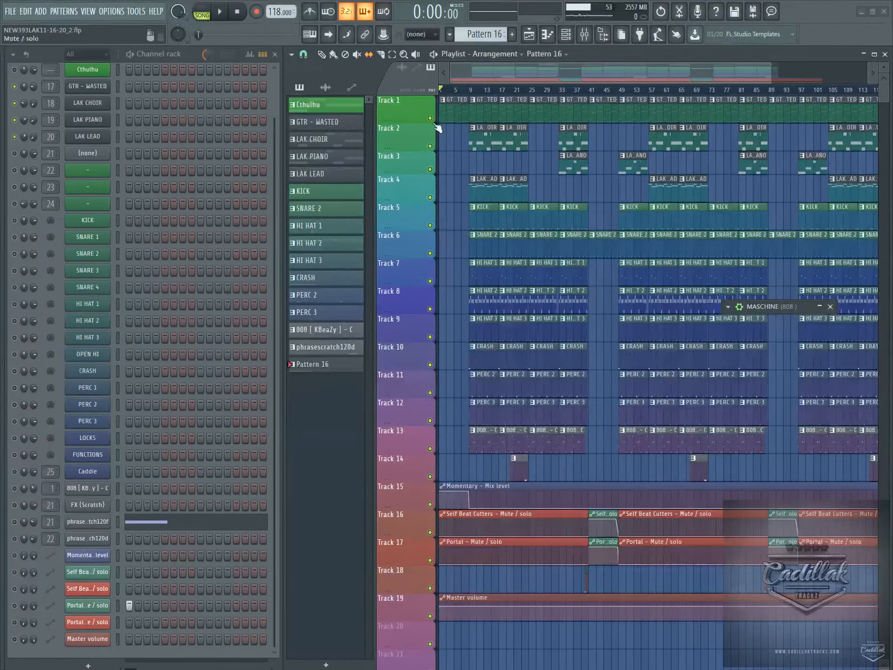
scroll(472, 94, up, 2)
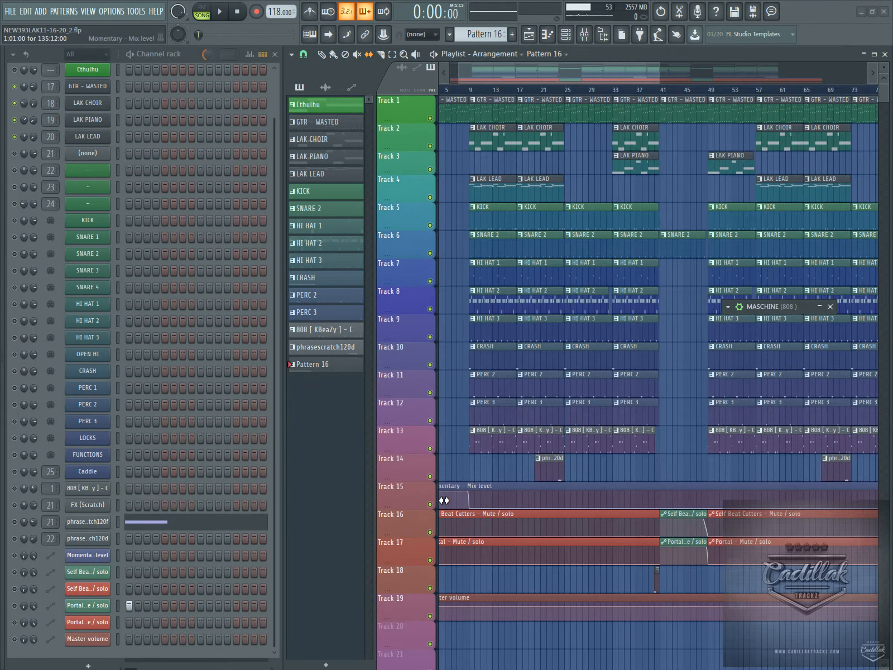
drag(552, 66, 541, 68)
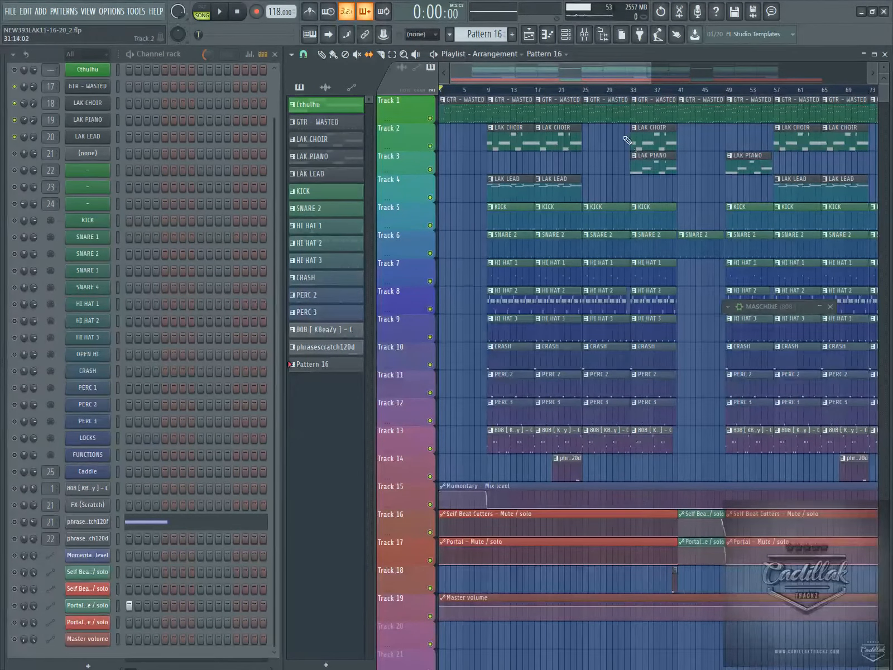
drag(570, 71, 653, 81)
scroll(653, 81, right, 10)
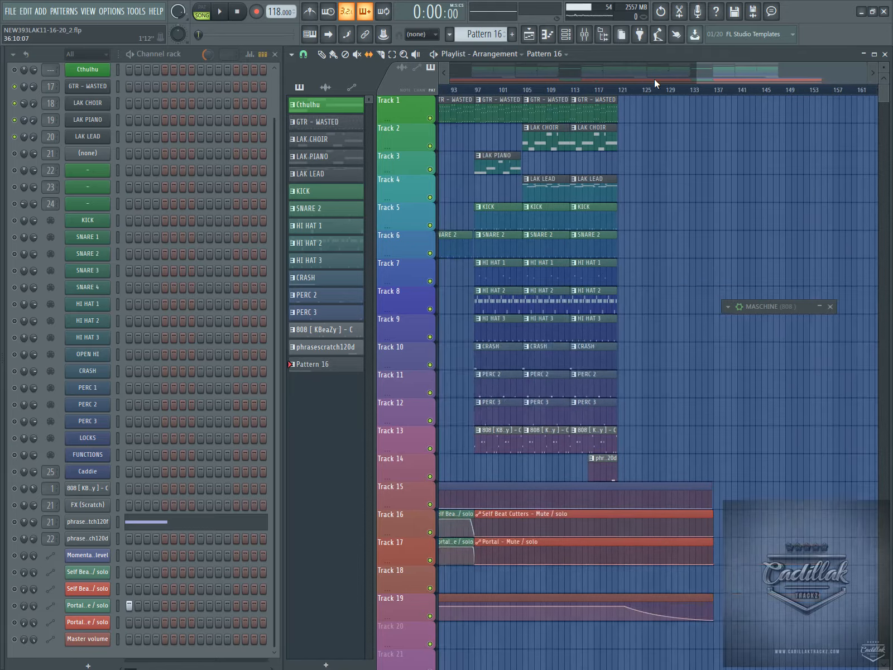
ctrl+right_click(646, 88)
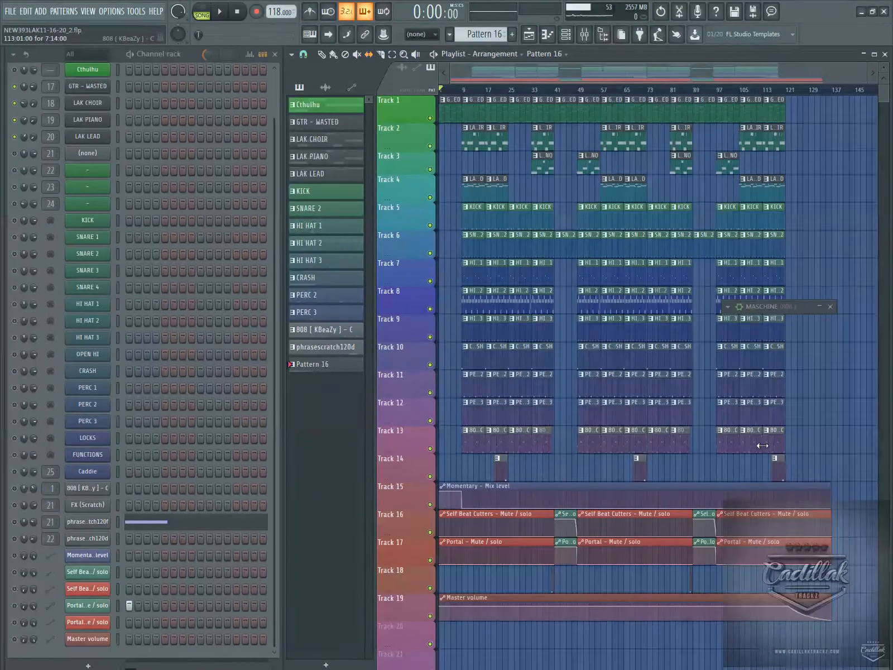
Play the song's opening briefly, stop playback, and close the collapsed MASCHINE window
click(222, 16)
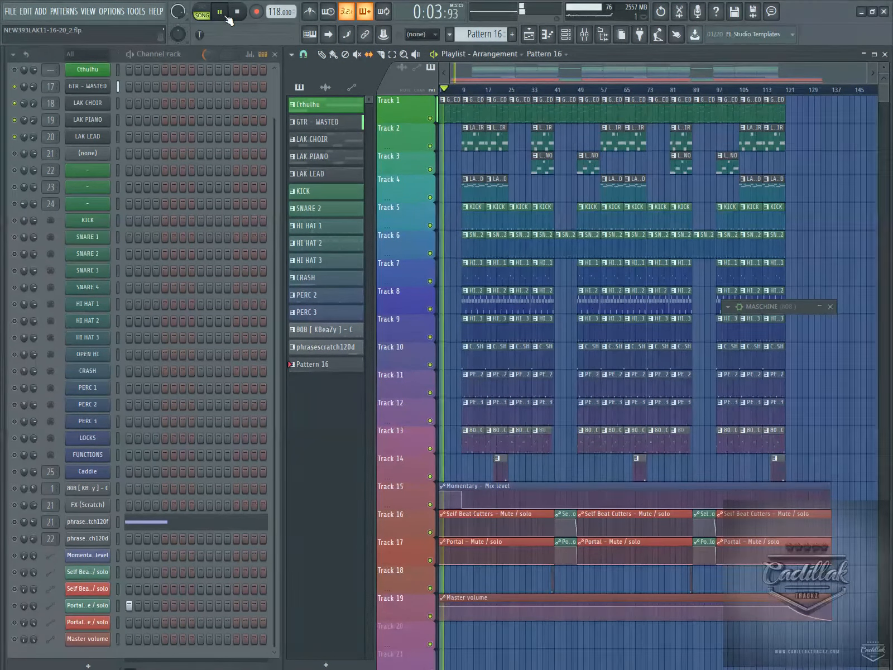
click(236, 14)
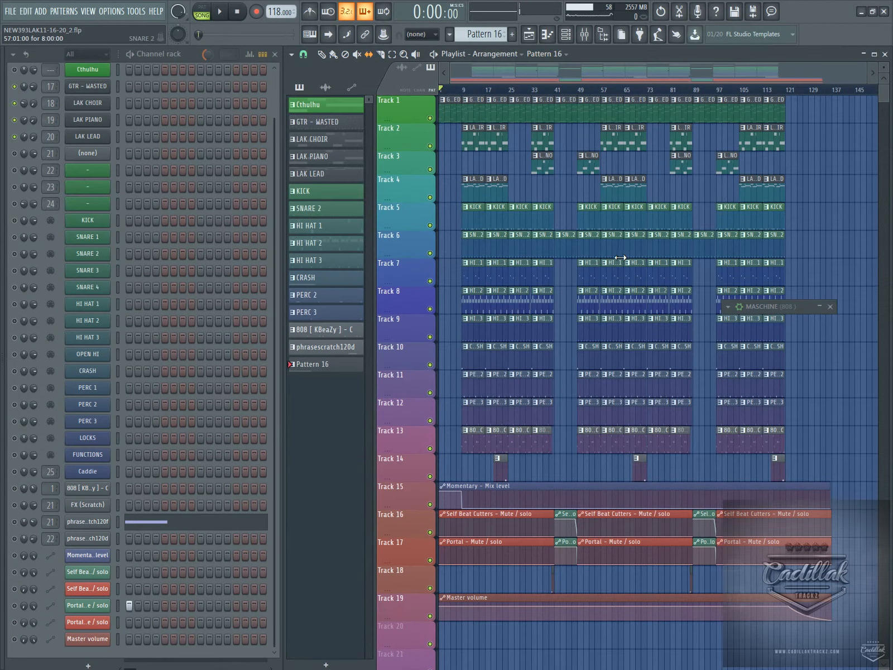
key(F6)
key(F6)
click(830, 307)
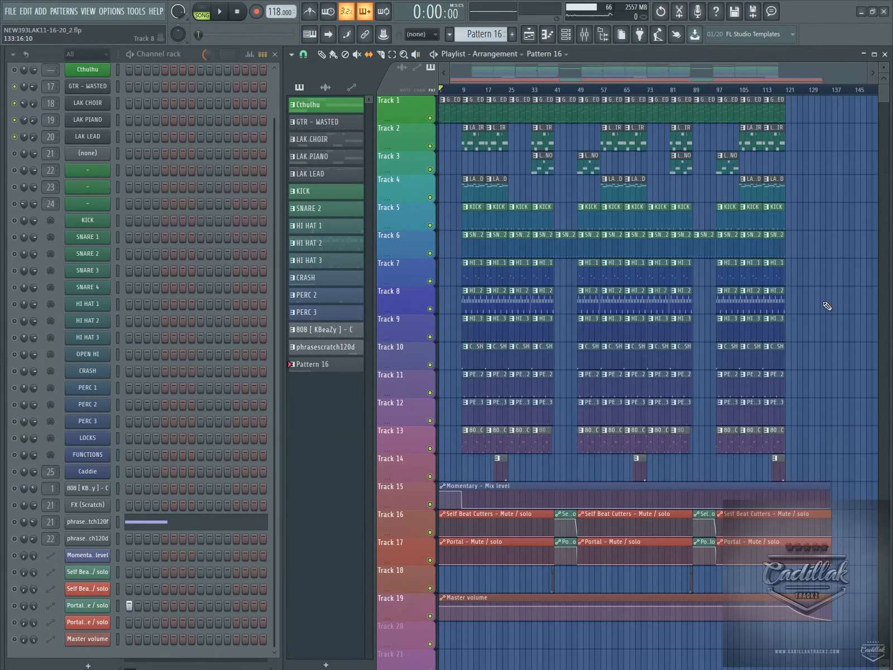
View the effect chain on the Master track in the mixer, and close the mixer
click(584, 35)
click(22, 122)
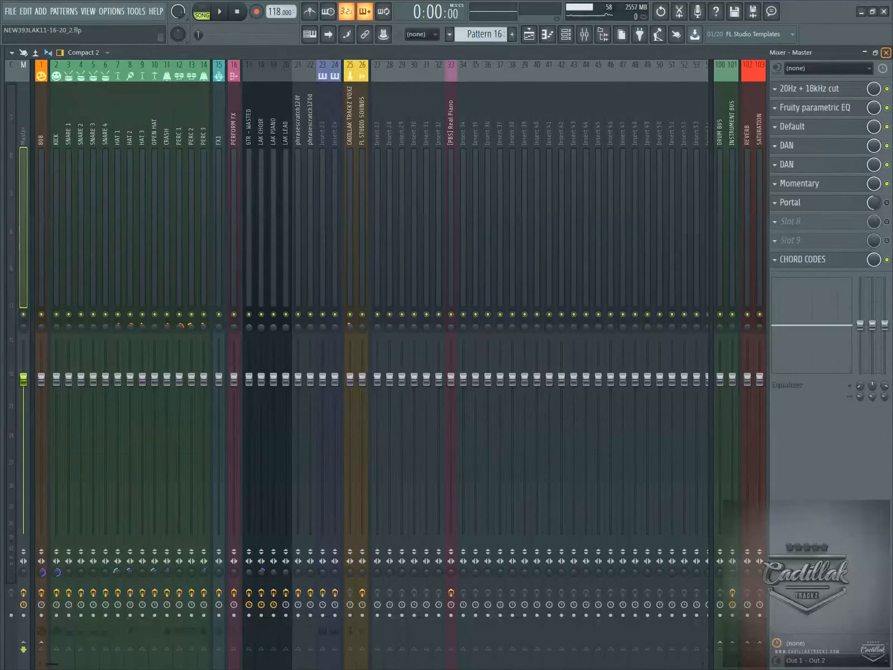
click(886, 53)
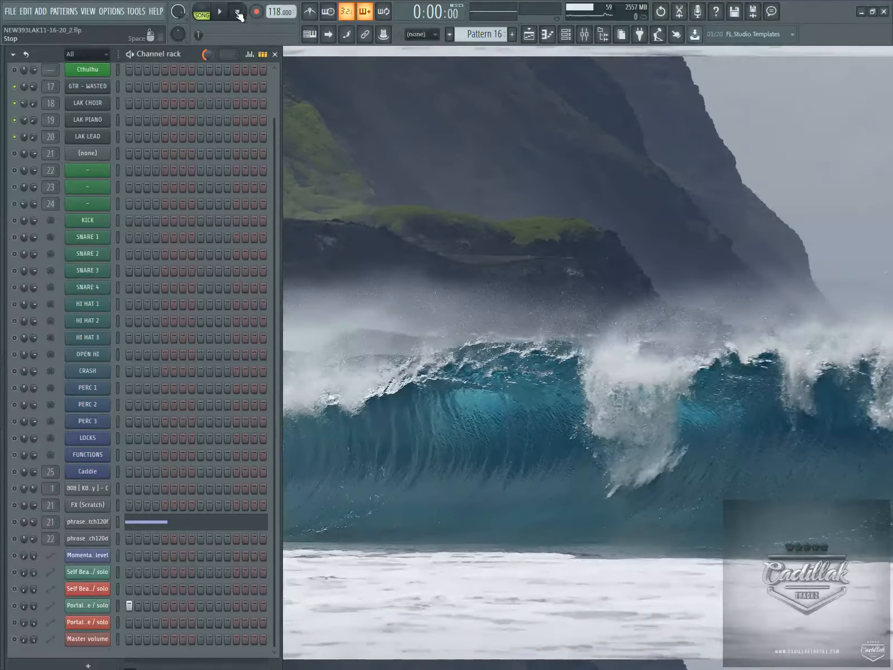
Play the song from the beginning into the section at bar 9, showing the playlist, and stop playback
click(231, 13)
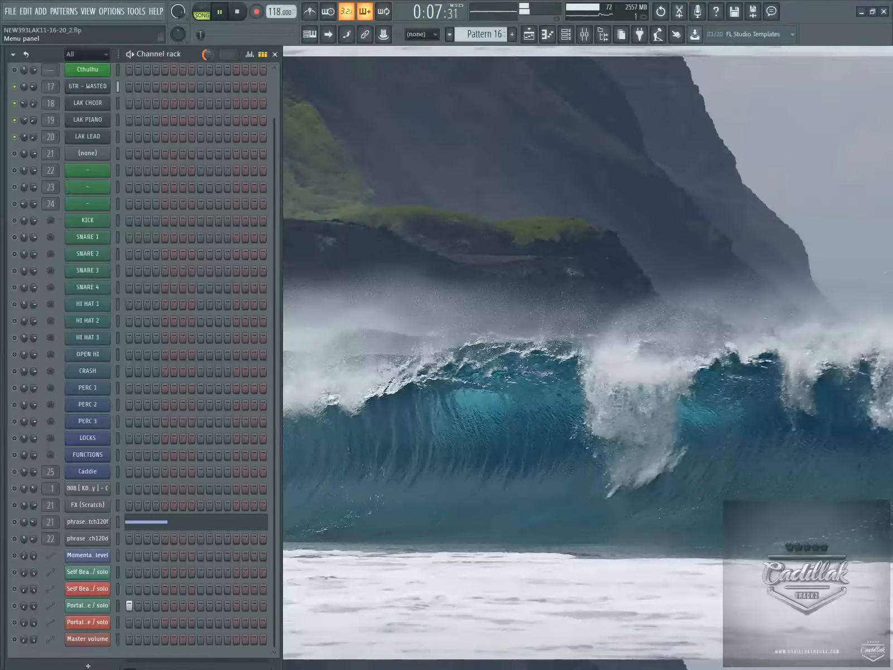
click(528, 35)
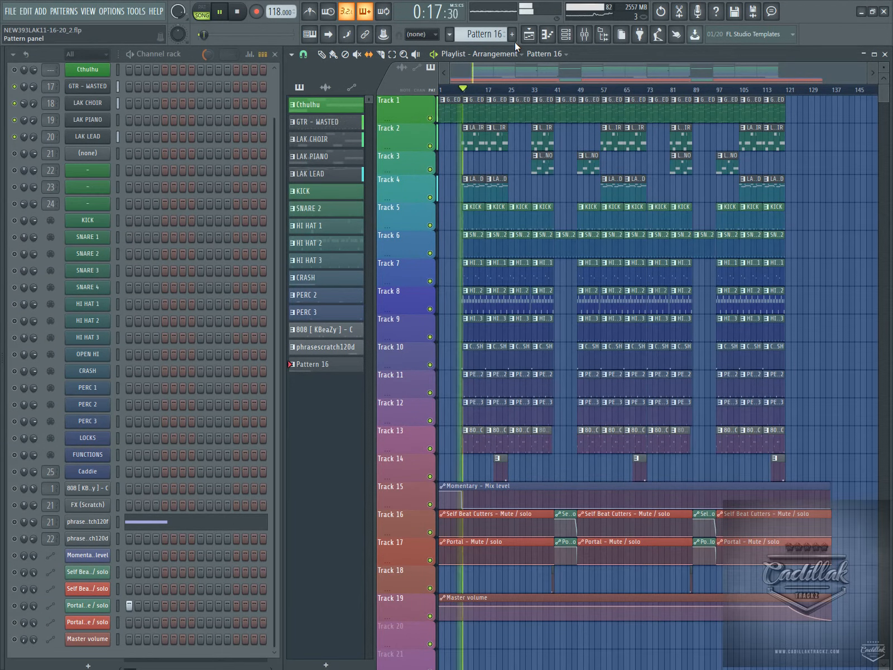
key(space)
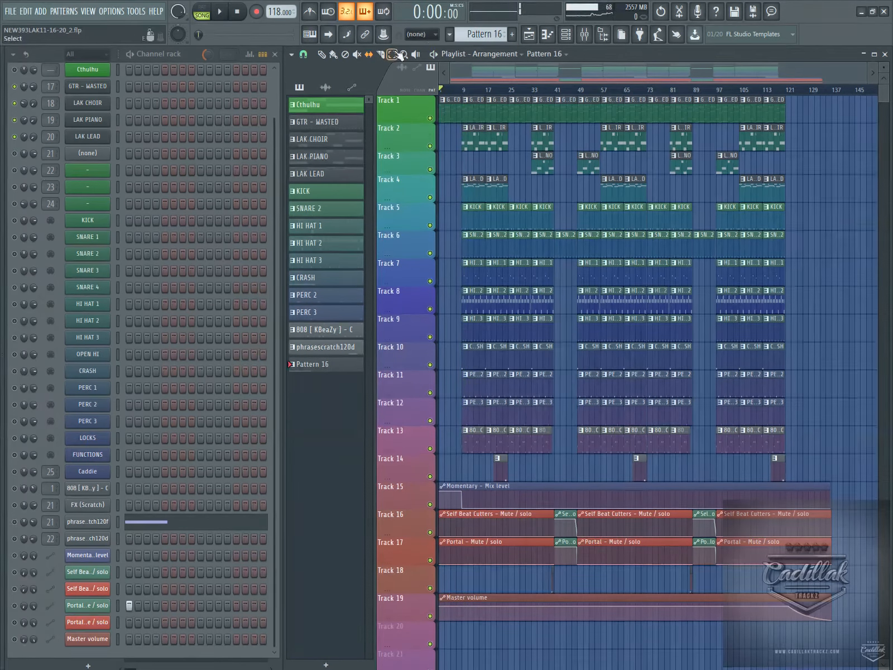
Solo and unsolo the (none) channel to reactivate every channel, and mute the Cthulhu channel
right_click(15, 154)
click(27, 159)
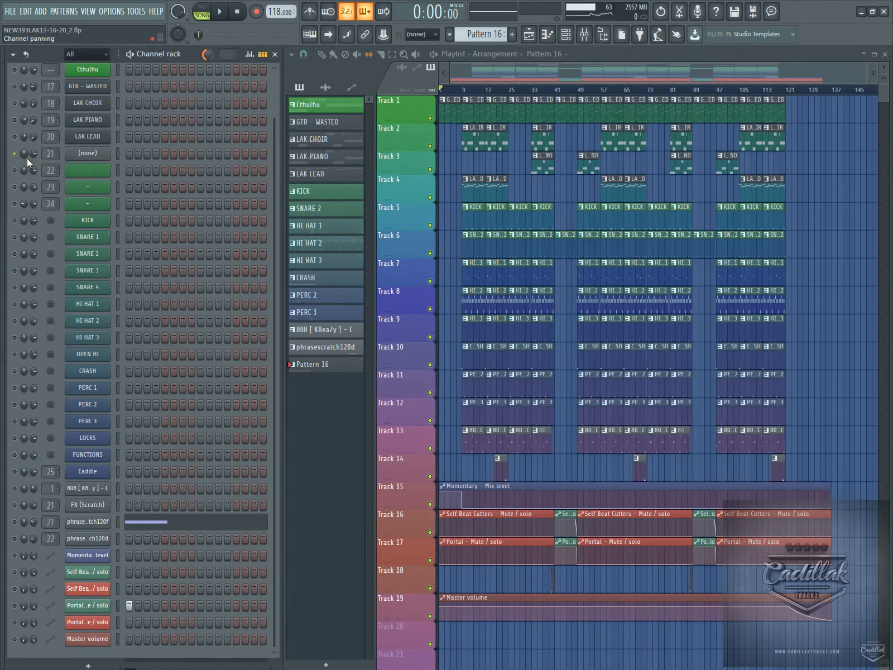
right_click(15, 153)
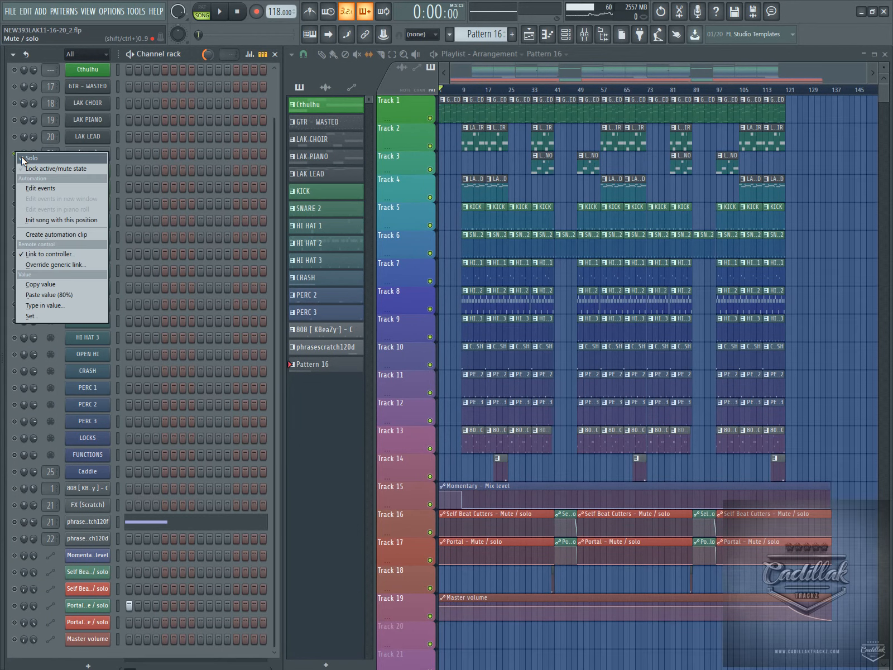
click(25, 159)
scroll(170, 182, up, 3)
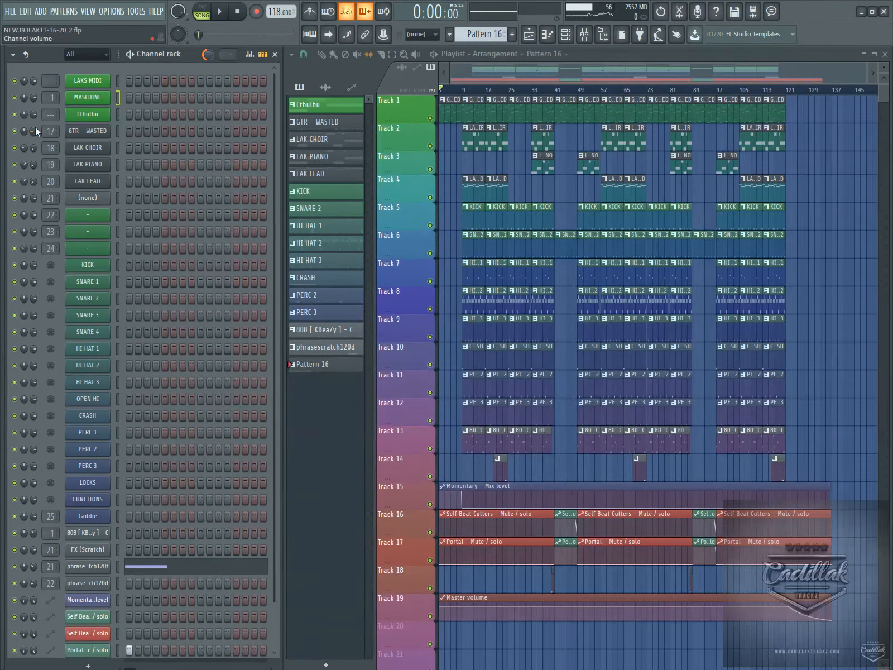
click(15, 114)
Play the full song from the beginning, view the Master effects in the mixer and the playlist automation, and stop playback
click(220, 14)
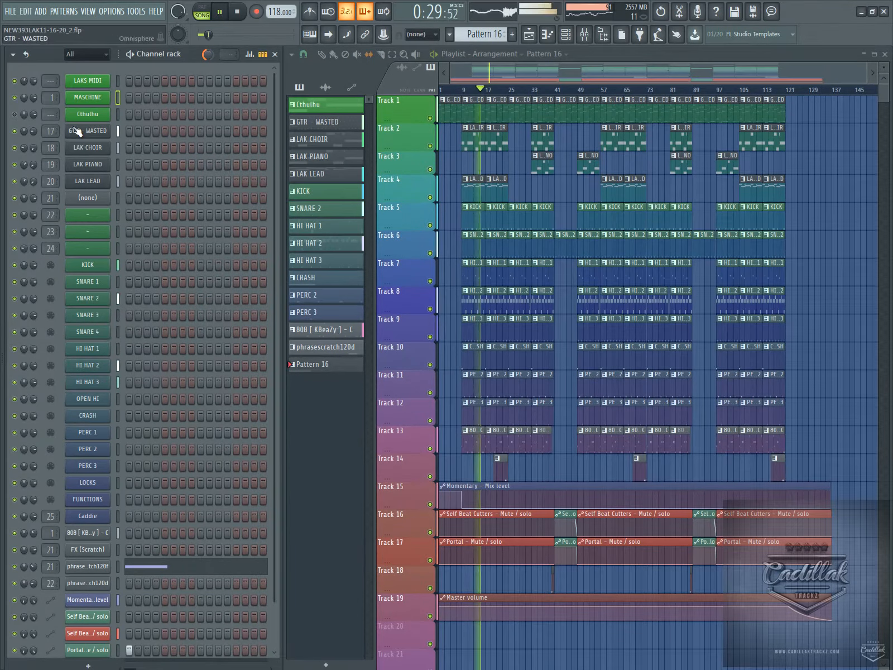
click(585, 34)
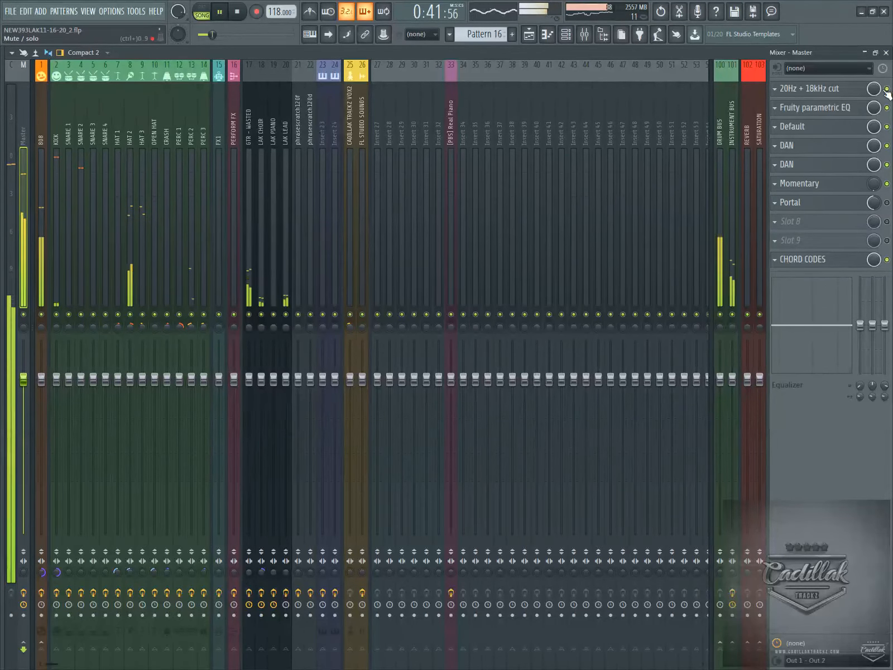
click(887, 53)
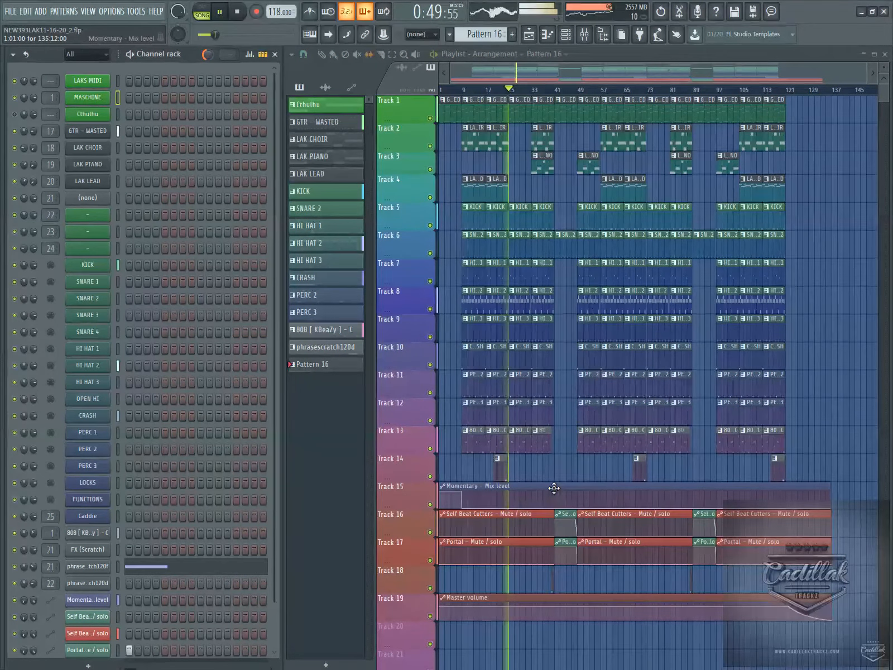
click(239, 17)
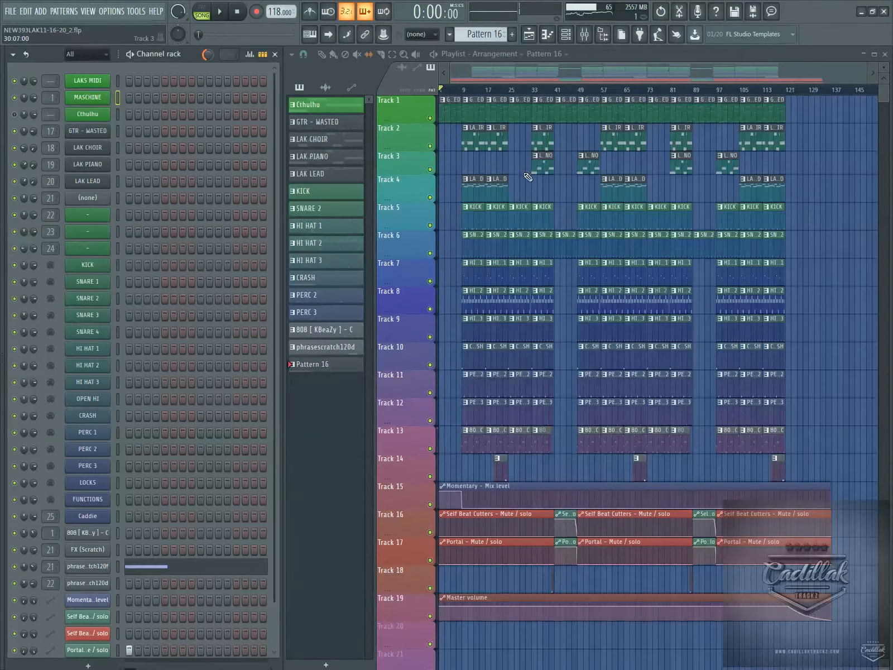
Play the song from bar 41 and view the Momentary and Portal effects on the Master mixer track
click(556, 90)
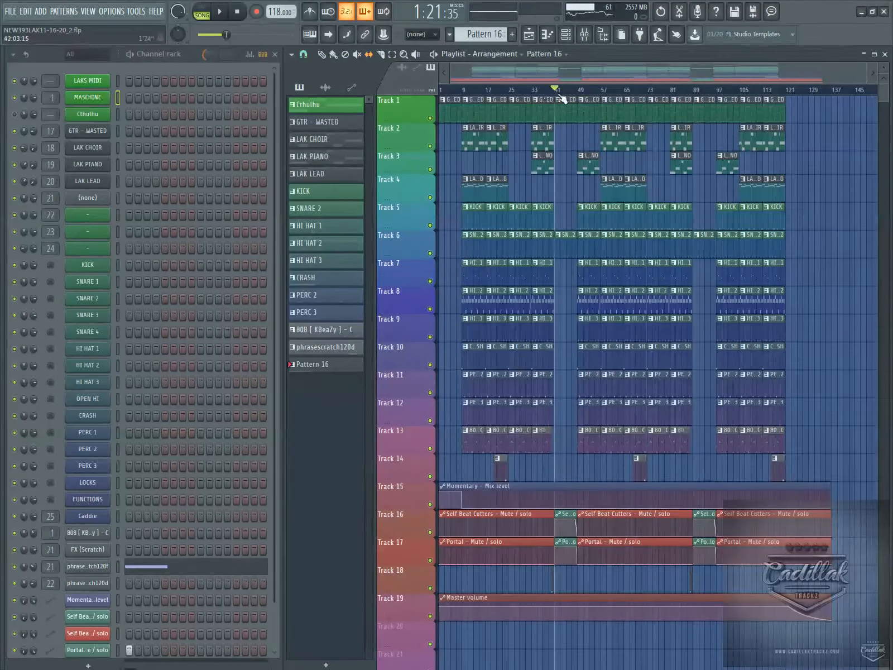
mouse_move(579, 96)
mouse_down()
mouse_move(553, 93)
mouse_move(559, 95)
mouse_up()
click(221, 11)
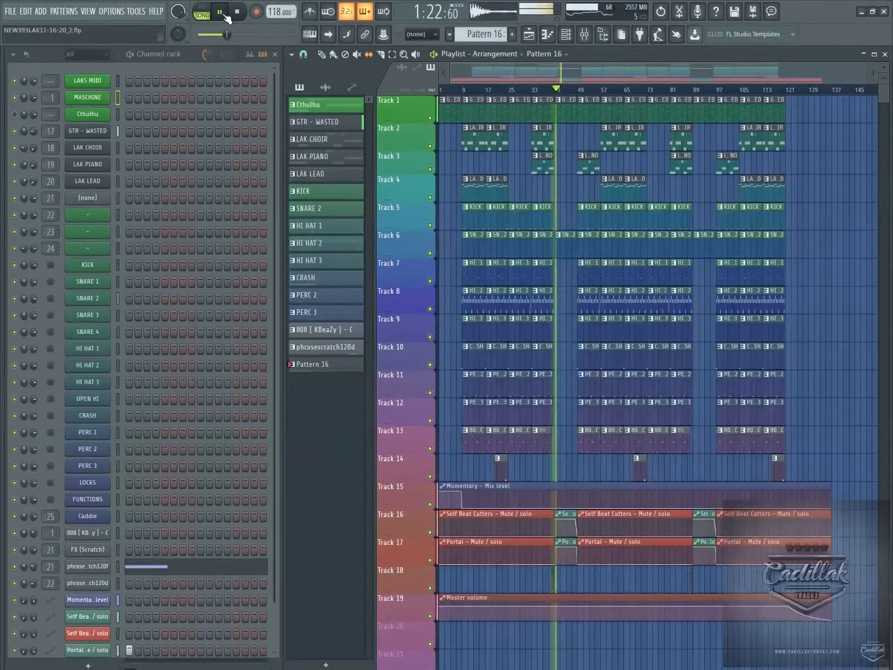
click(587, 37)
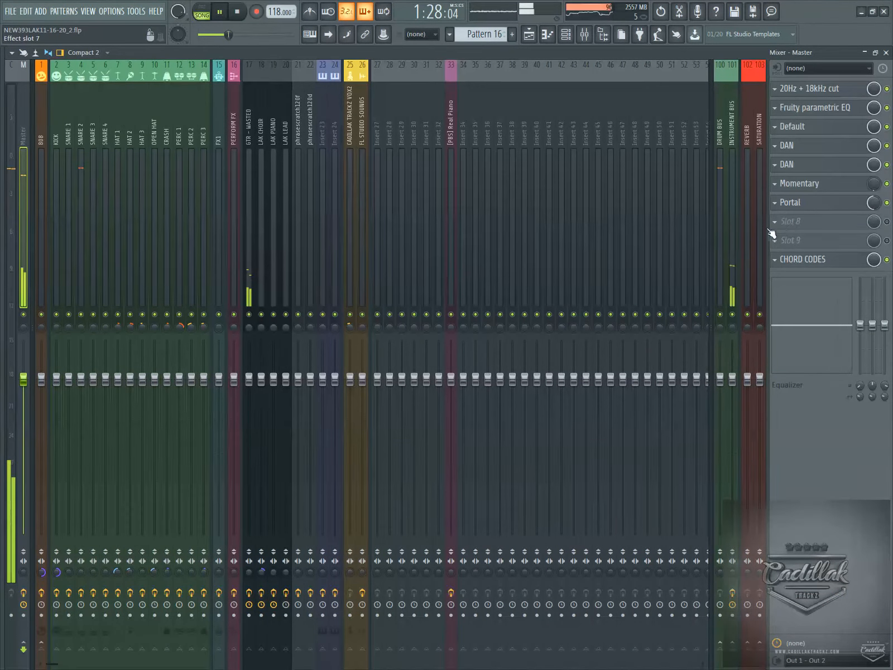
Adjust Portal's master dry/wet mix to 11 percent and back down to 8 percent, stop playback, and close Portal and the mixer
click(814, 204)
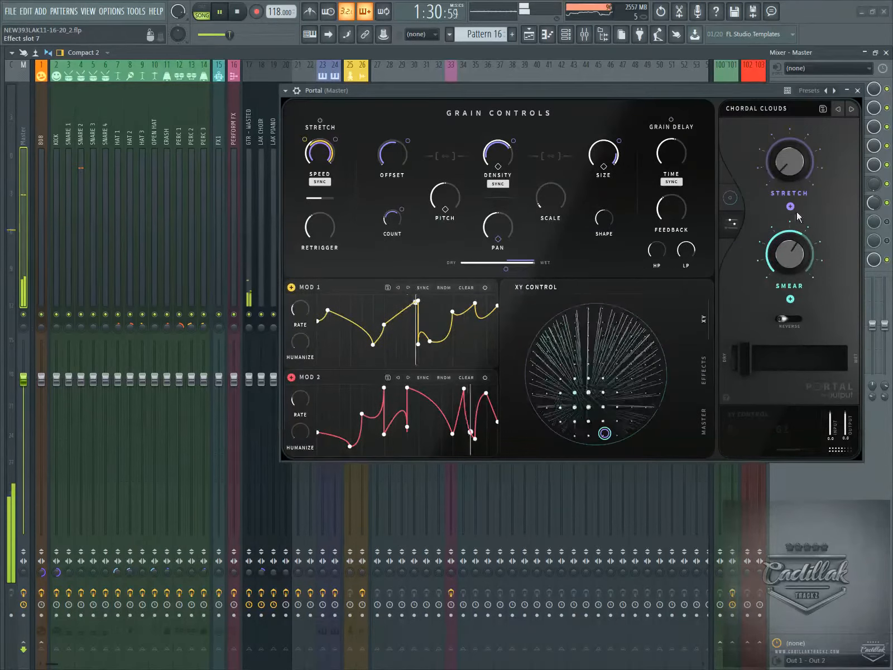
drag(753, 352, 757, 351)
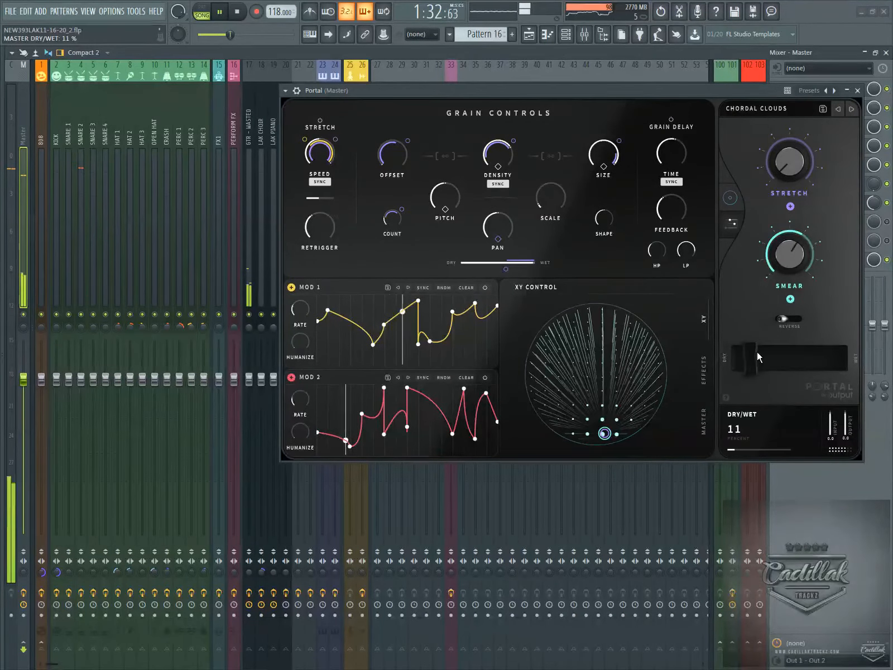
drag(757, 351, 751, 358)
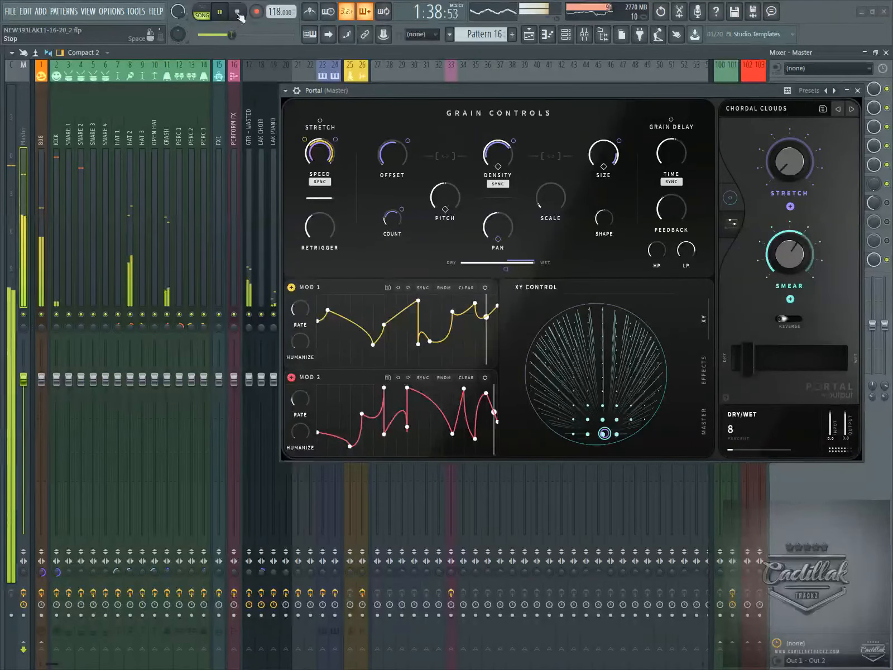
key(space)
click(858, 90)
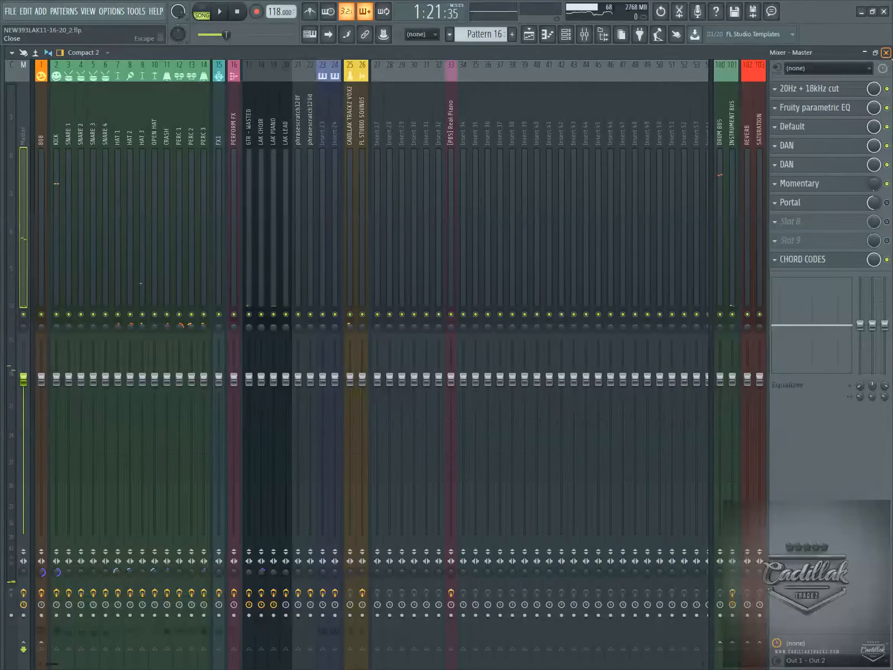
click(886, 53)
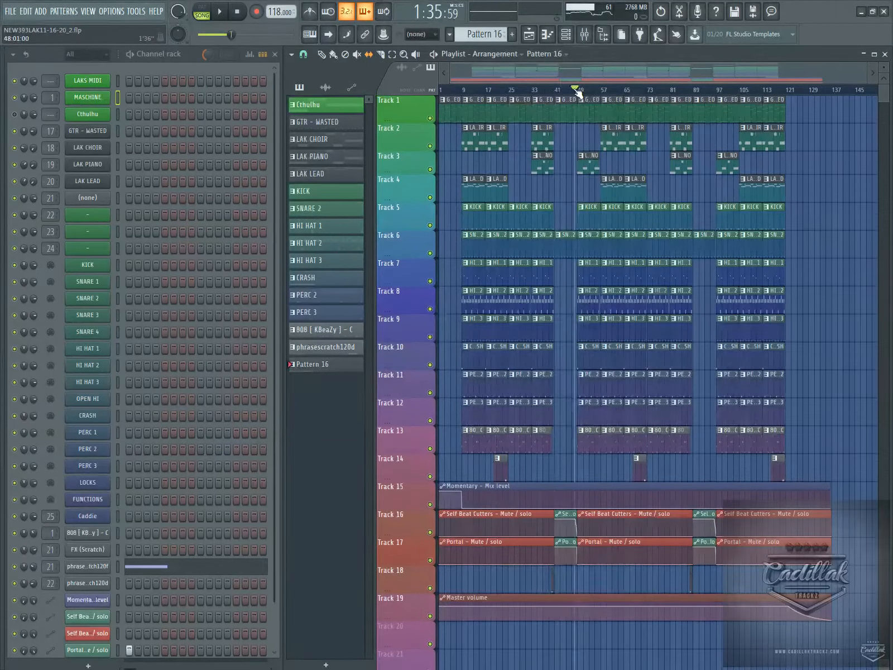
Play the breakdown from bar 41 twice in the playlist, stopping playback after each pass
click(221, 13)
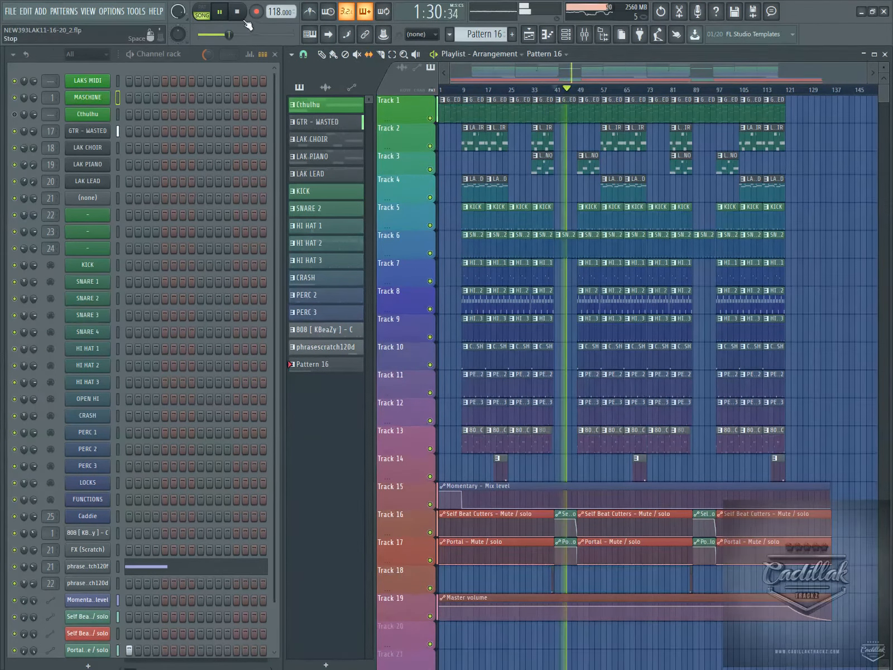
key(space)
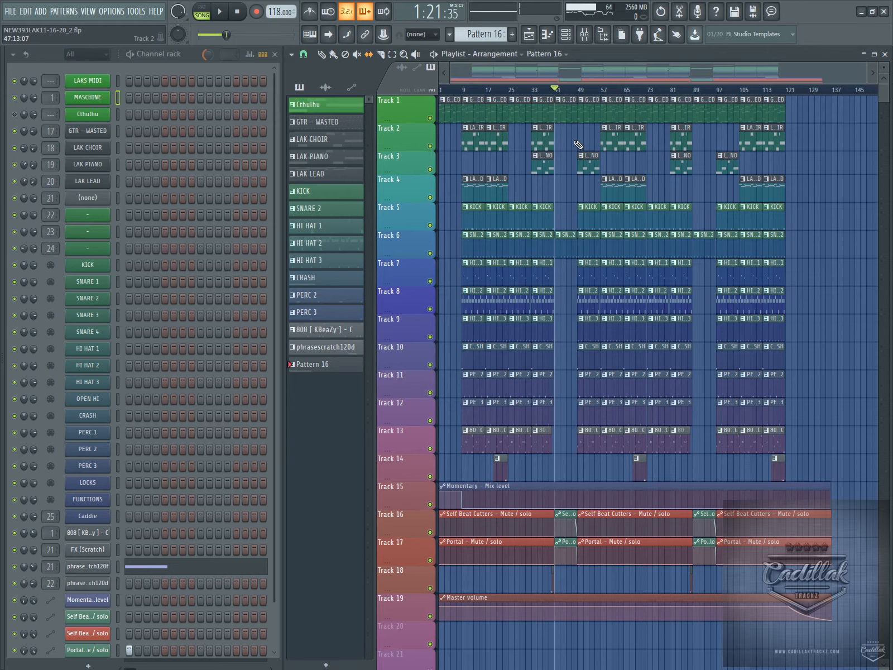
mouse_move(575, 89)
mouse_down()
mouse_move(550, 90)
mouse_move(557, 90)
mouse_up()
click(235, 16)
click(557, 90)
mouse_move(568, 91)
mouse_down()
mouse_move(556, 88)
mouse_move(559, 98)
mouse_up()
click(221, 14)
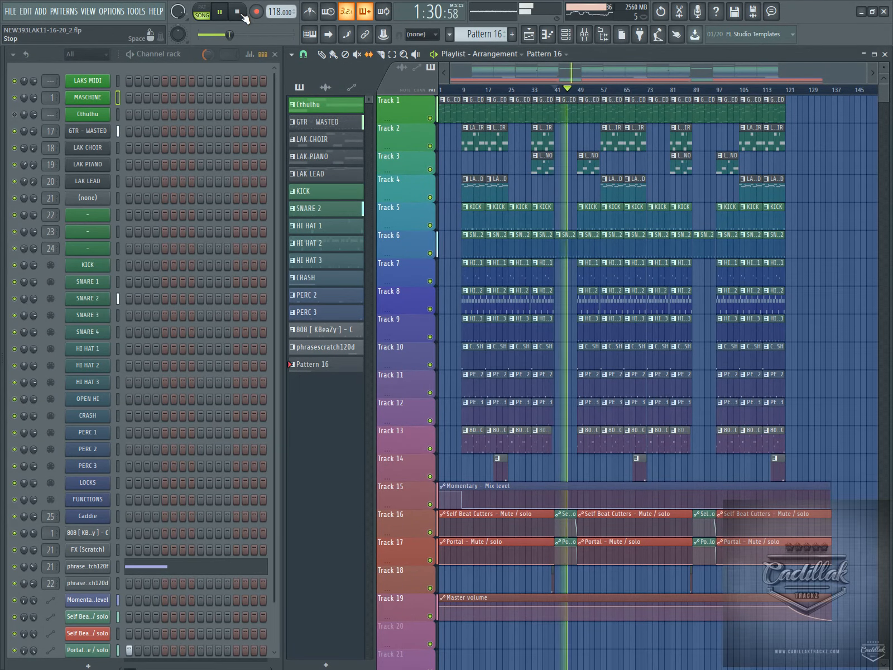
key(space)
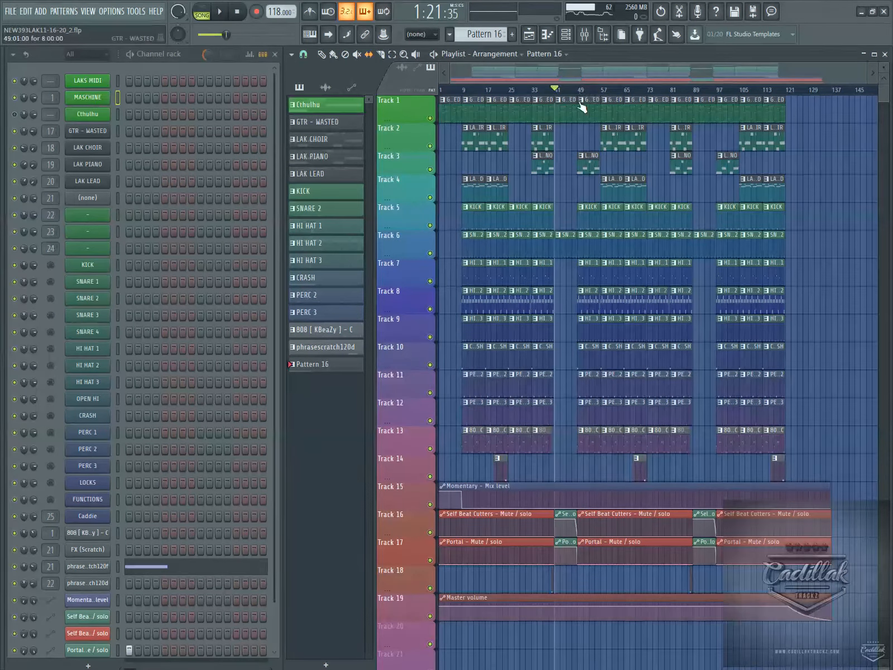
Move the playlist's song position back to the beginning of the arrangement
drag(617, 90, 423, 54)
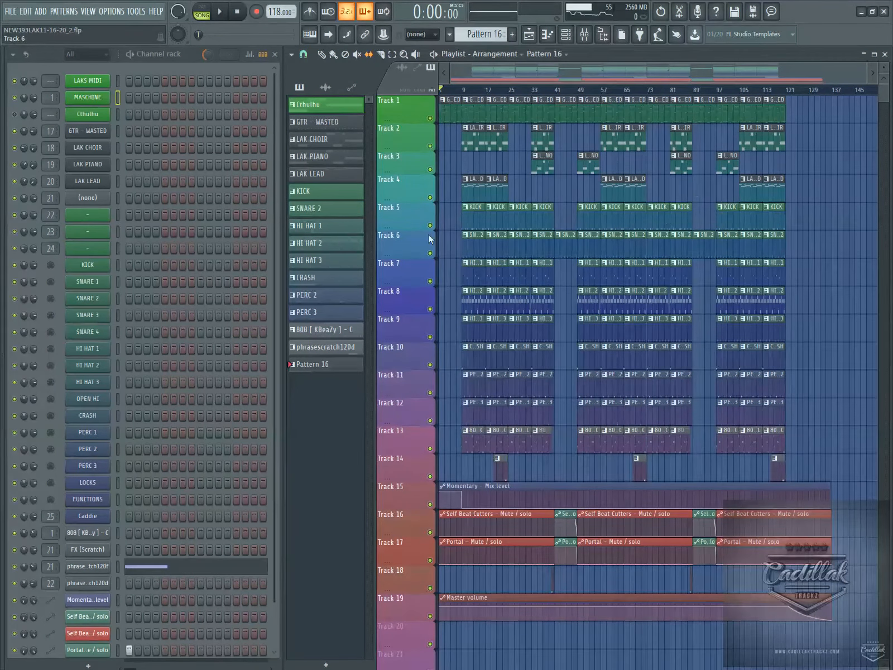
scroll(482, 377, down, 3)
scroll(484, 377, up, 3)
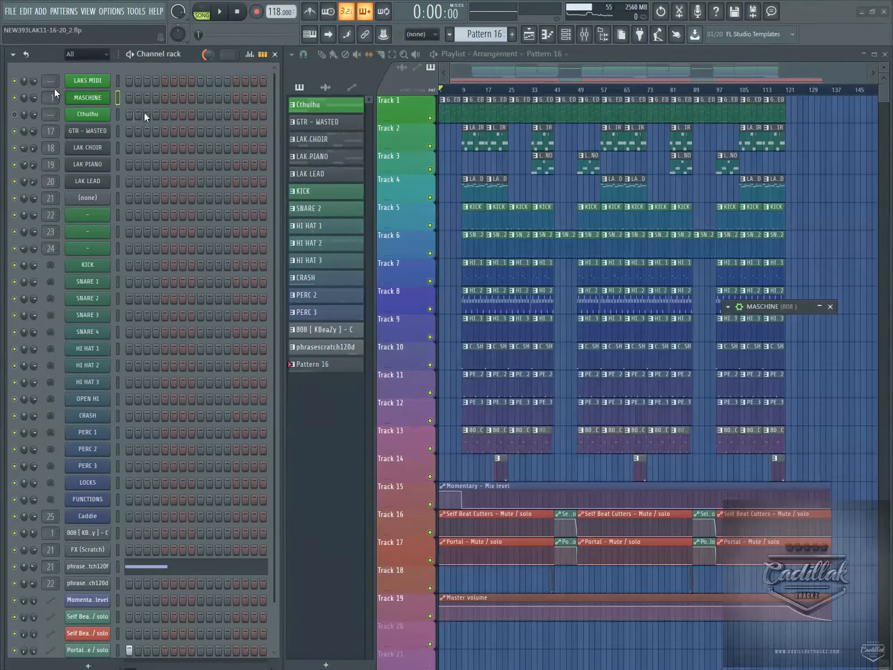
Open MASCHINE, view the plug-in list for the selected sound's empty slot, and close the plug-in window
click(90, 98)
drag(797, 304, 219, 81)
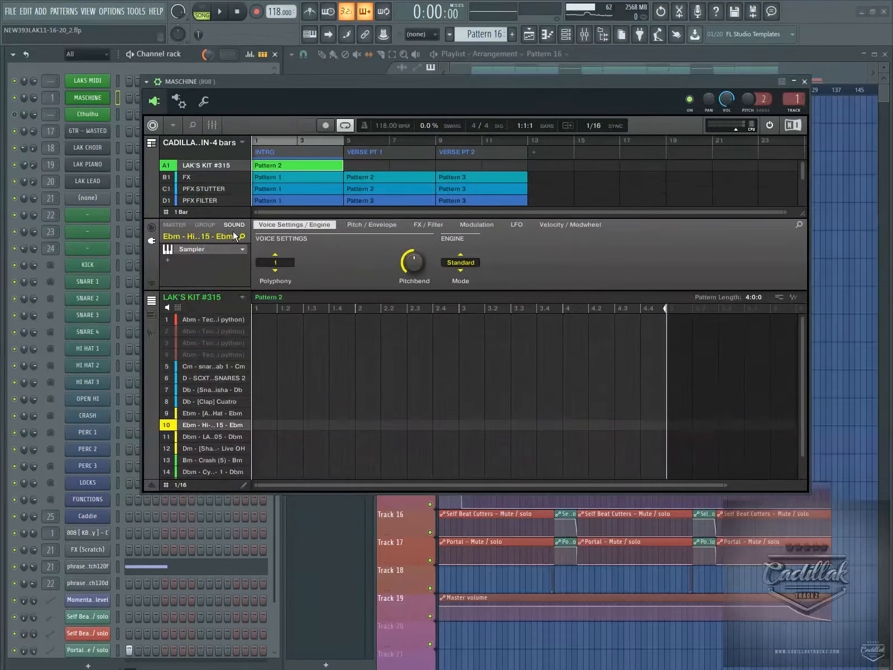
click(168, 258)
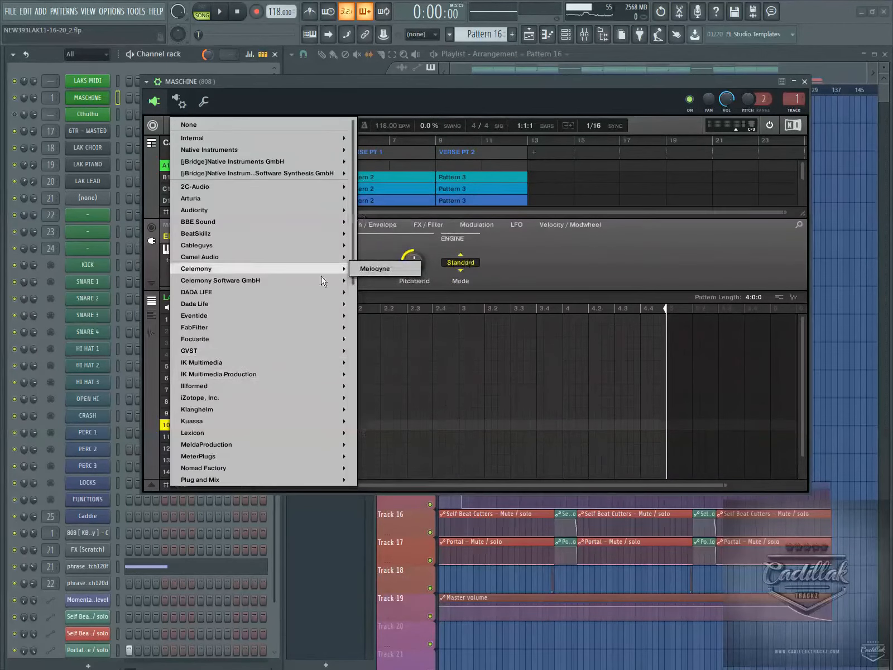
click(734, 247)
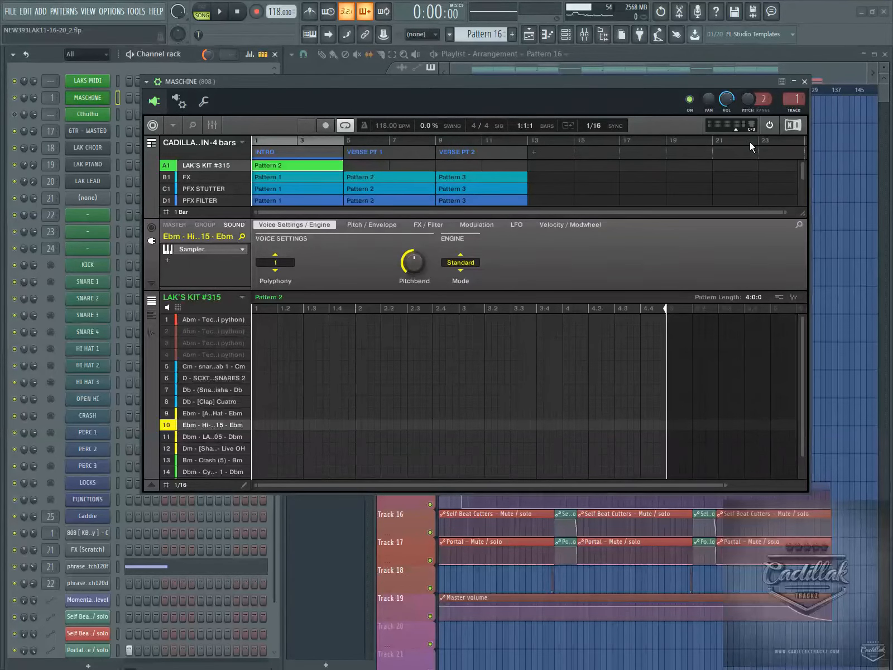
click(806, 82)
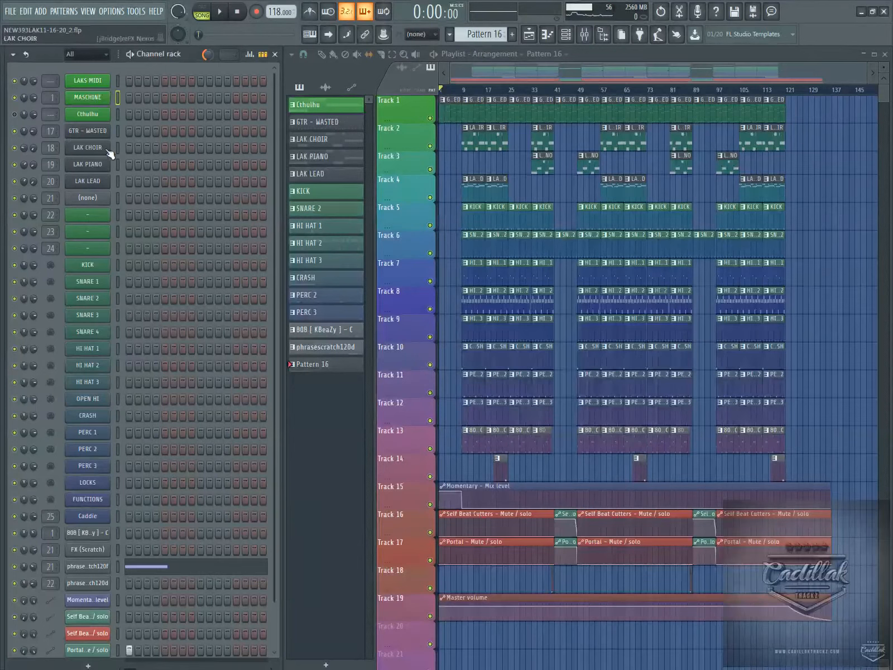
Open the piano roll for the GTR - WASTED channel, audition several keys, and close it
click(118, 130)
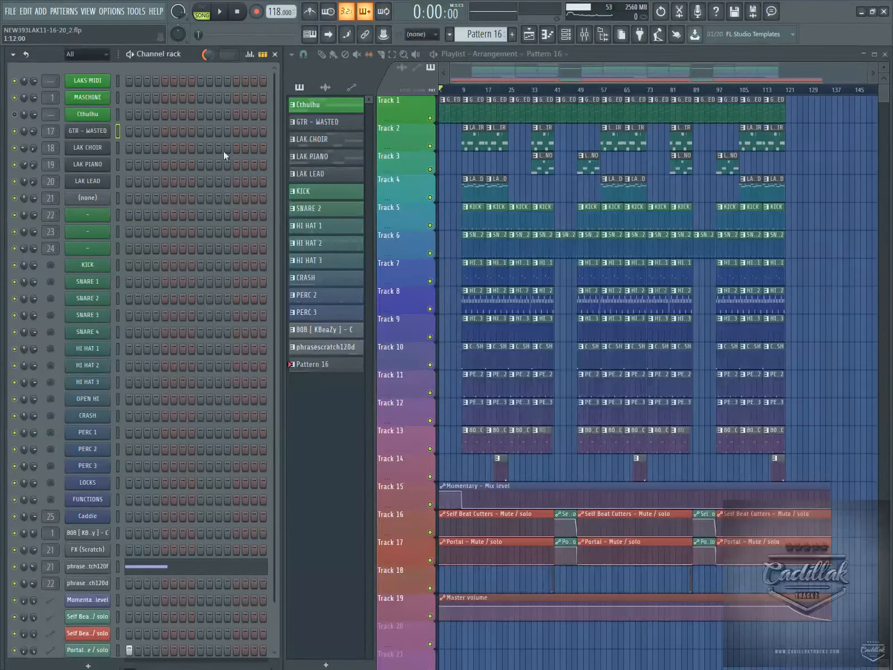
right_click(107, 131)
click(128, 132)
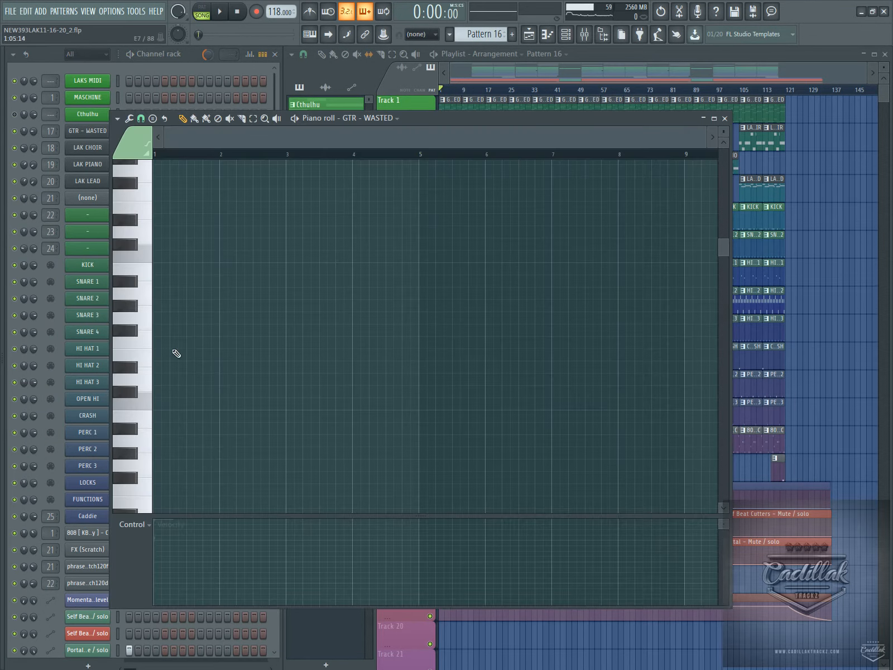
click(128, 286)
click(135, 332)
click(136, 362)
click(725, 119)
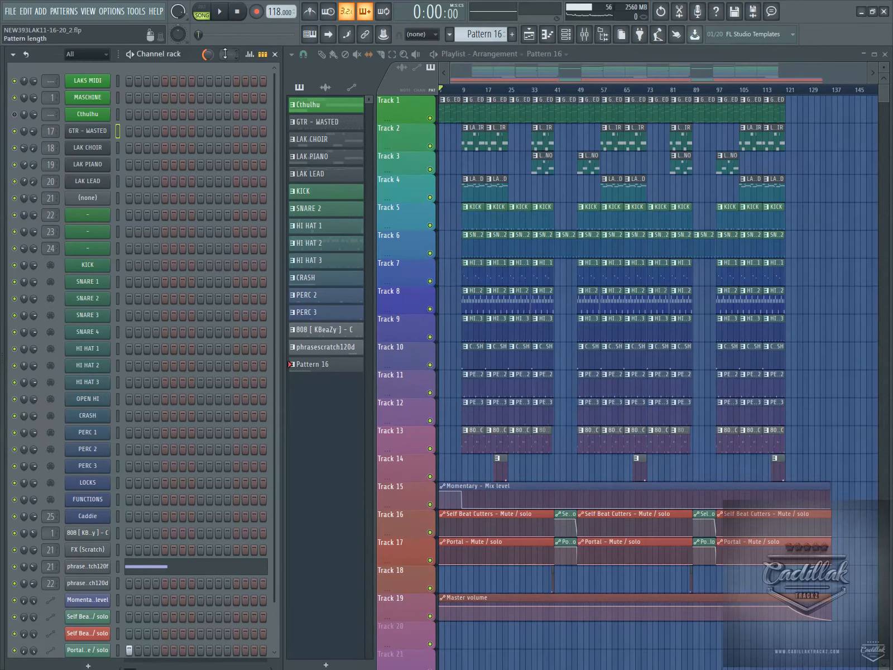
Step through the project's patterns, including phrasescratch120d, LAK CHOIR and LAK PIANO, and select the LAK LEAD pattern
scroll(485, 36, up, 1)
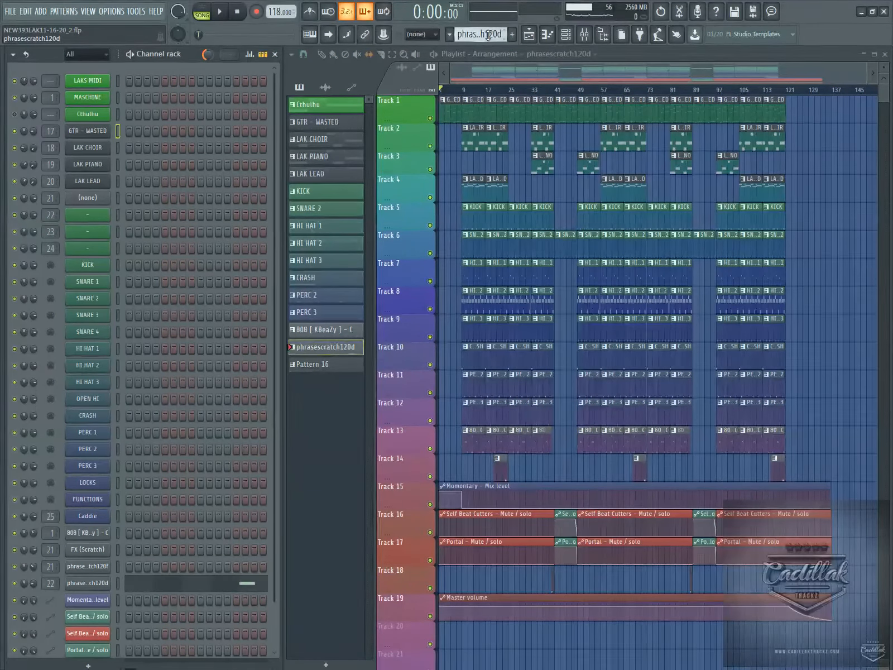
scroll(488, 35, up, 12)
scroll(487, 36, down, 3)
scroll(486, 34, up, 2)
scroll(486, 34, down, 3)
scroll(485, 34, up, 3)
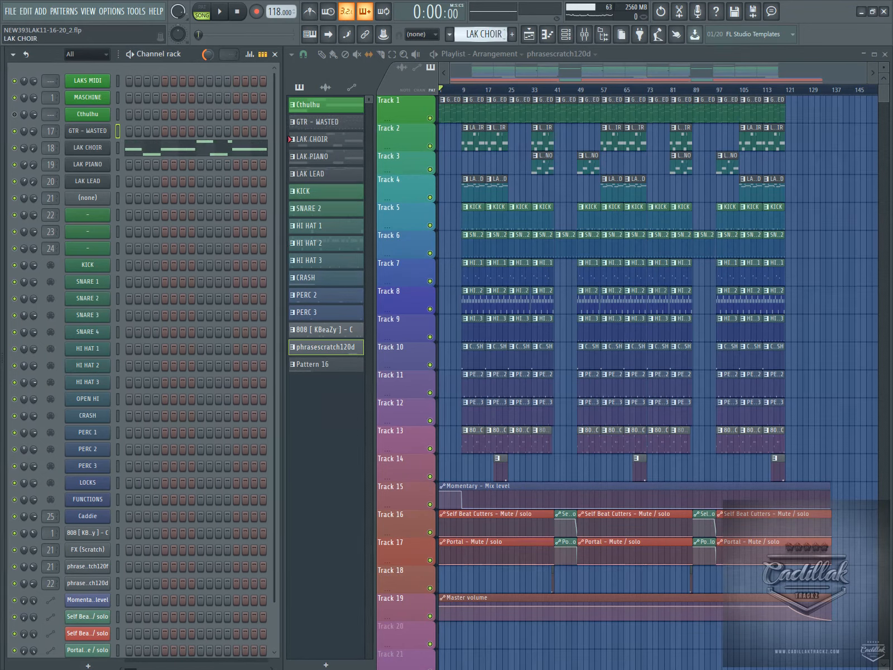
scroll(486, 34, up, 1)
scroll(486, 34, down, 2)
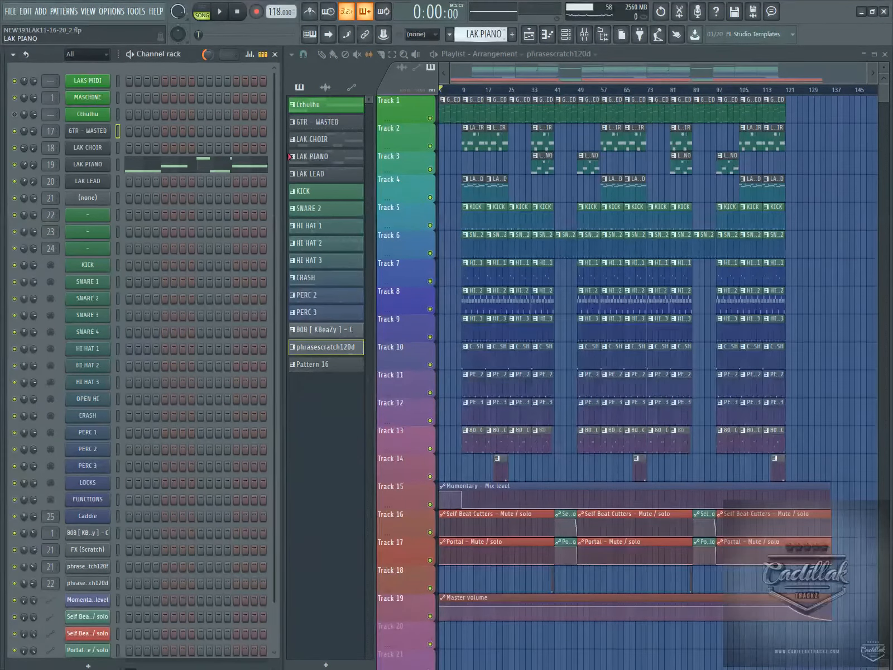
scroll(486, 34, down, 1)
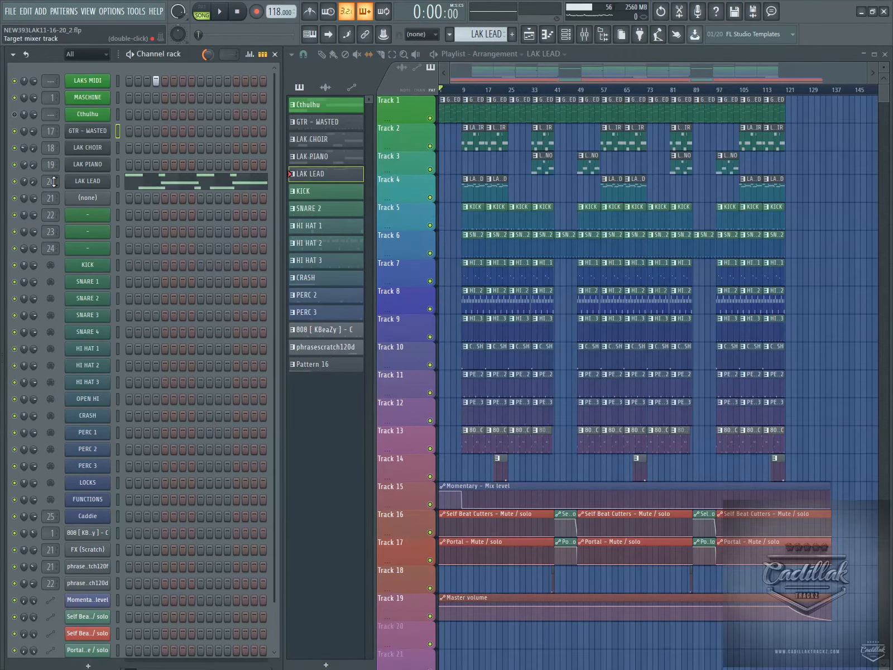
View the effects on the GTR - WASTED and LAK CHOIR mixer tracks, and close the mixer
click(585, 35)
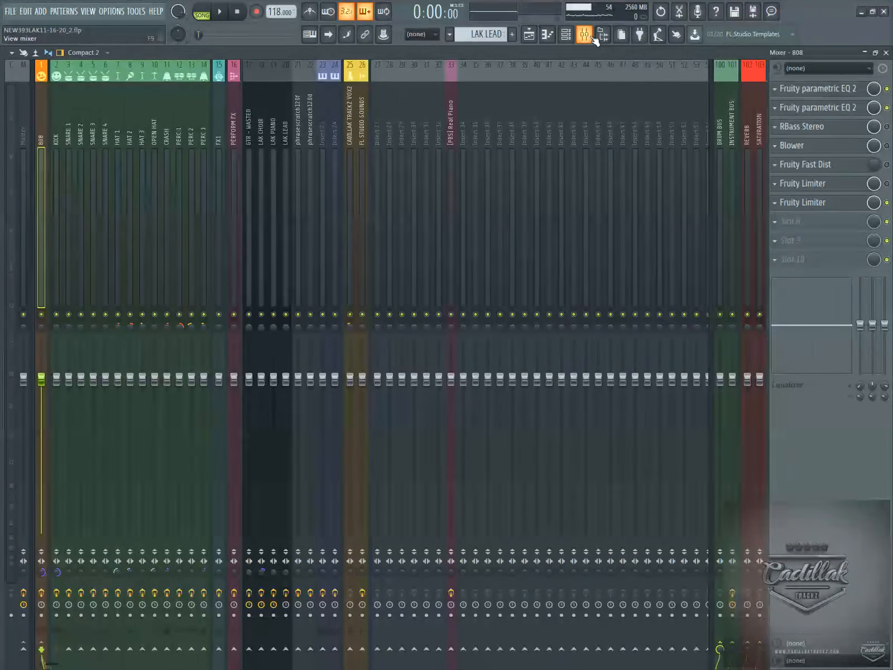
click(251, 112)
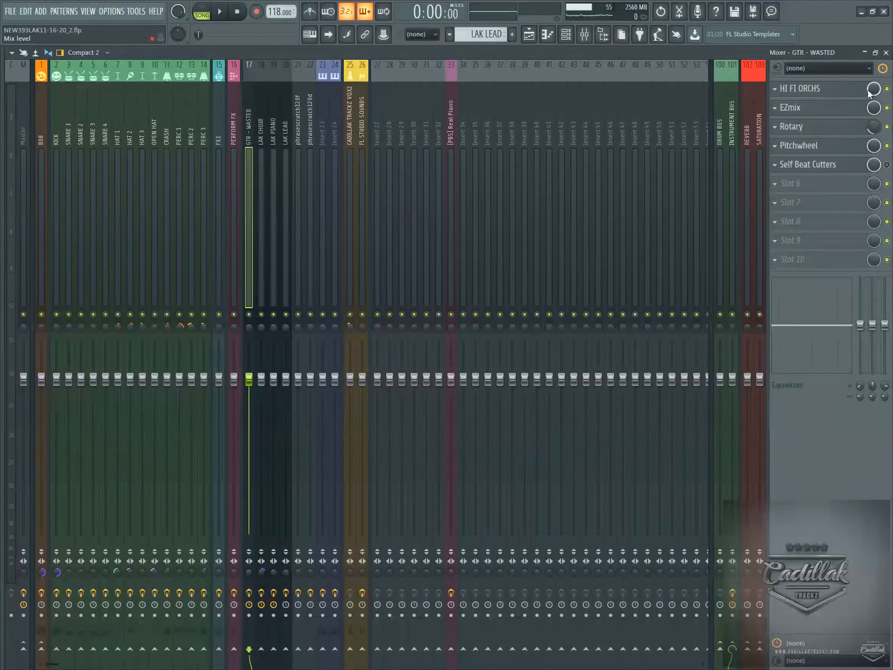
click(263, 115)
click(815, 89)
click(817, 90)
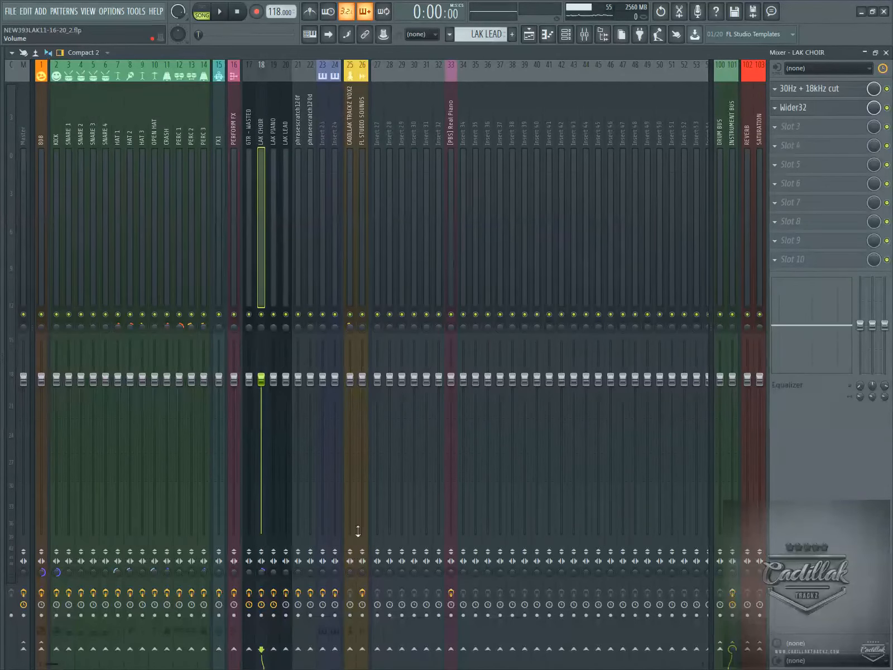
click(886, 52)
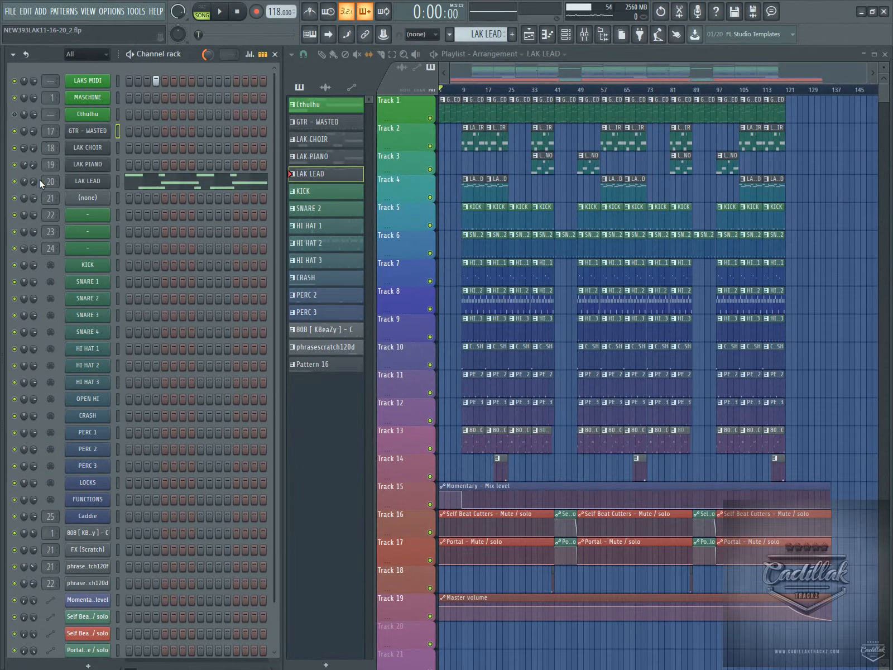
Open the MASCHINE plug-in and move its window clear of the channel rack
click(90, 100)
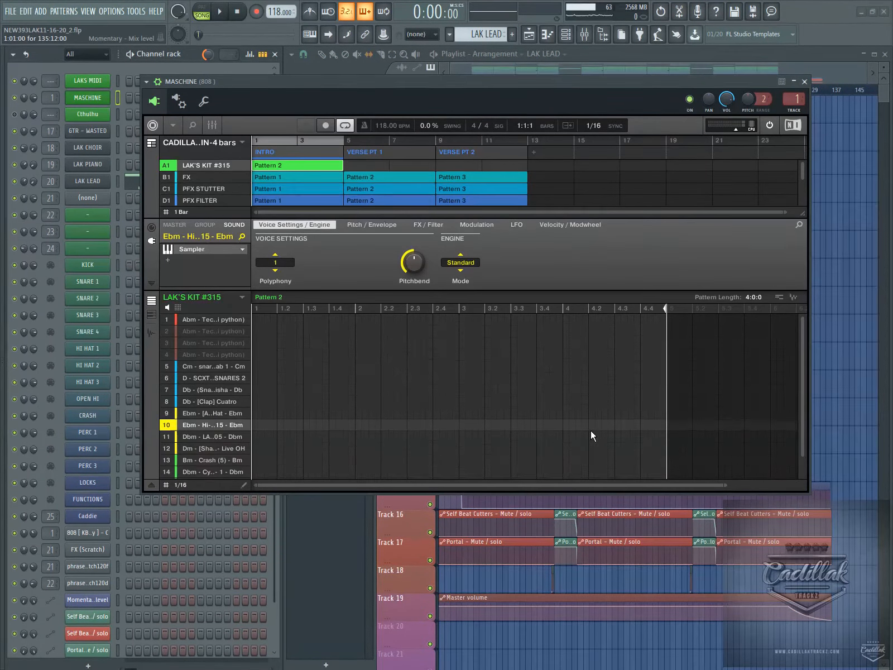
drag(364, 82, 574, 73)
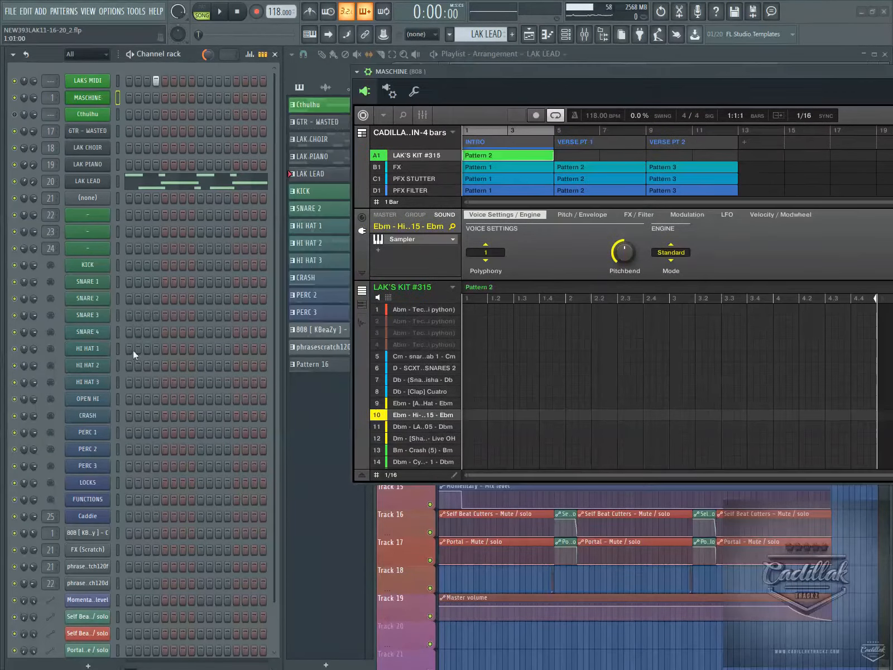
Place sample steps on the HI HAT 1, CRASH, PERC 2 and SNARE 2 channels and clear them again
click(173, 348)
click(191, 415)
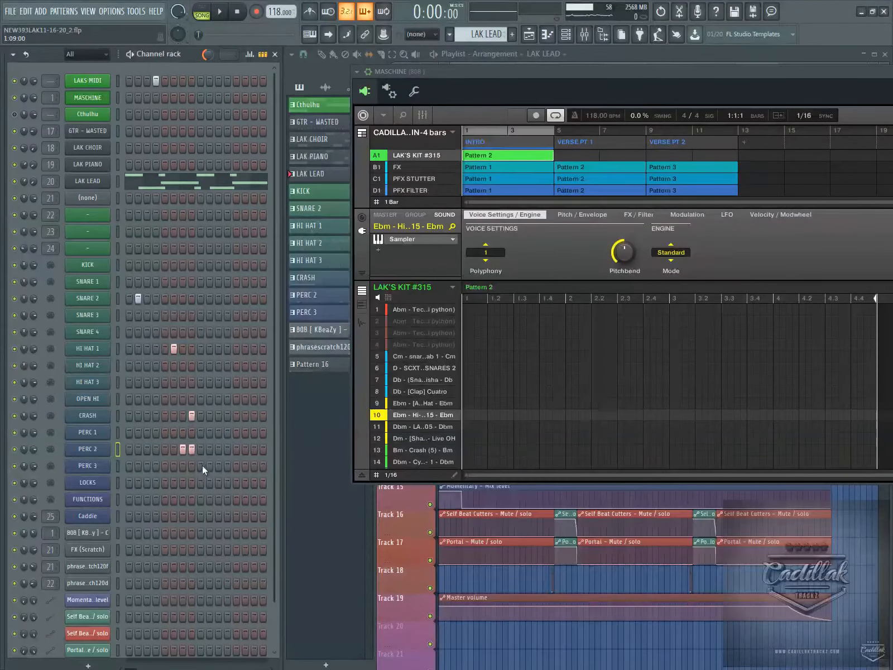
right_click(192, 416)
right_click(174, 349)
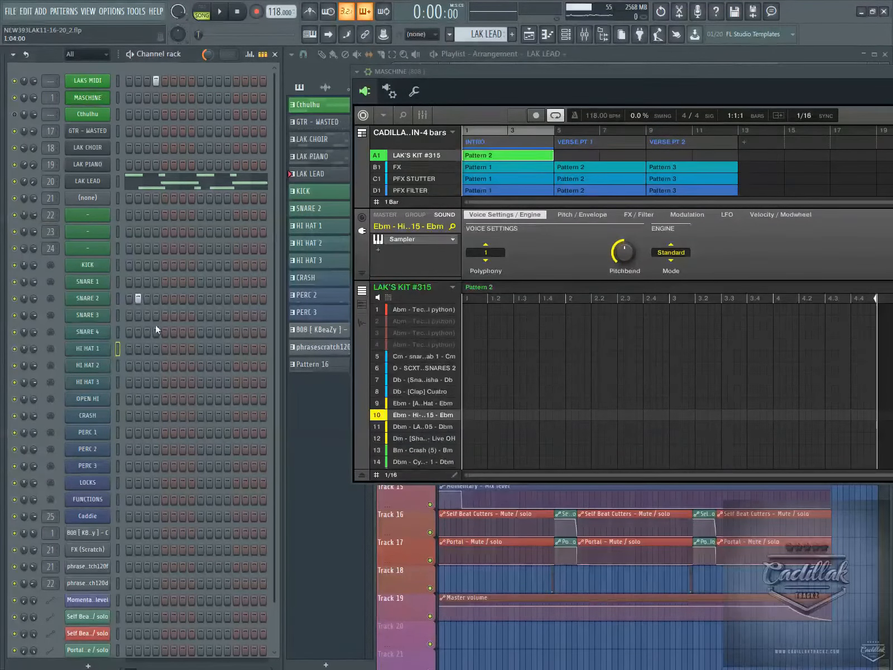
right_click(139, 298)
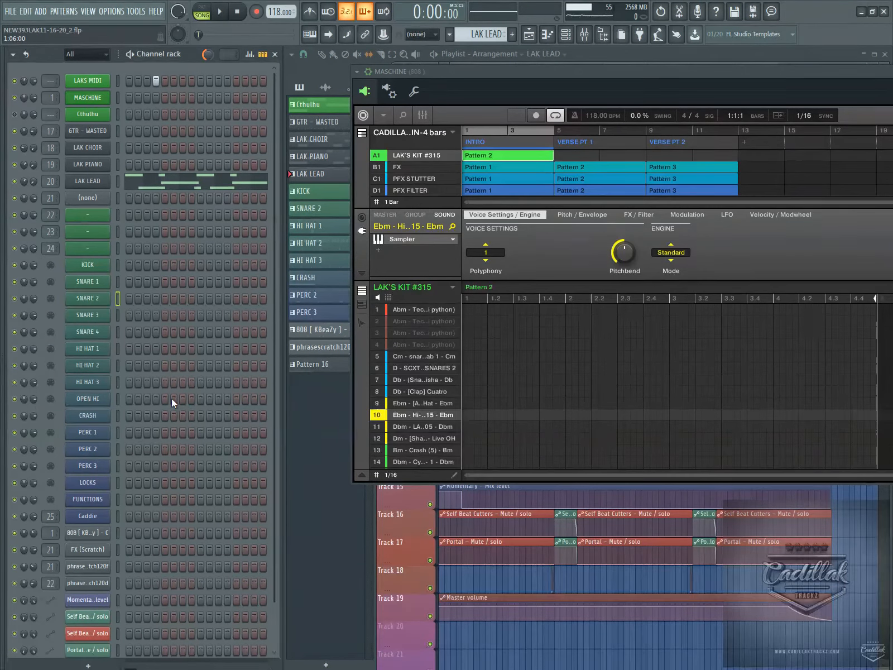
Try out a few hits in the KICK channel's step grid
mouse_move(435, 340)
click(138, 266)
click(200, 266)
click(209, 266)
click(254, 265)
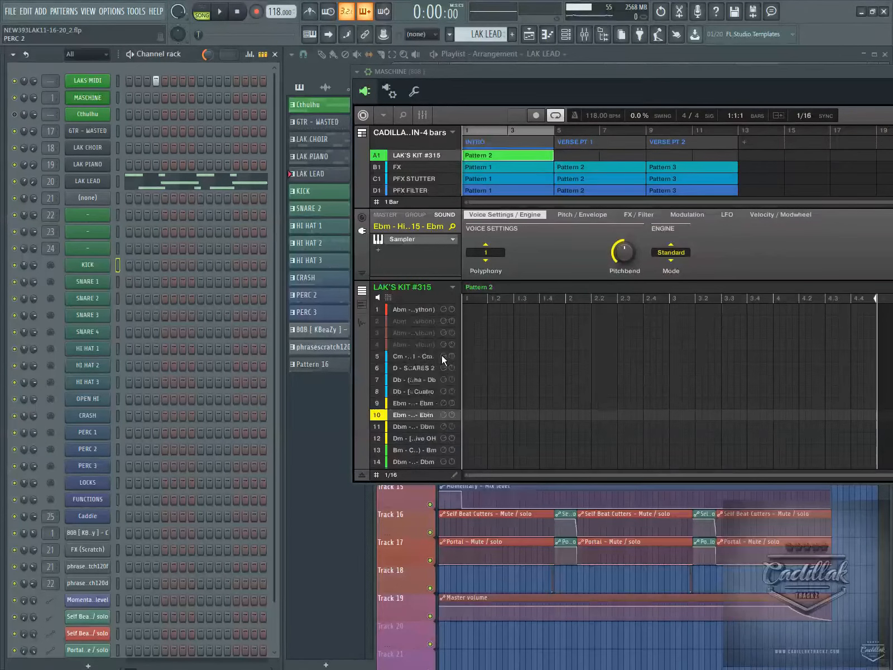
Look through the channel rack's list of channels and return to the MASCHINE window
scroll(168, 378, down, 4)
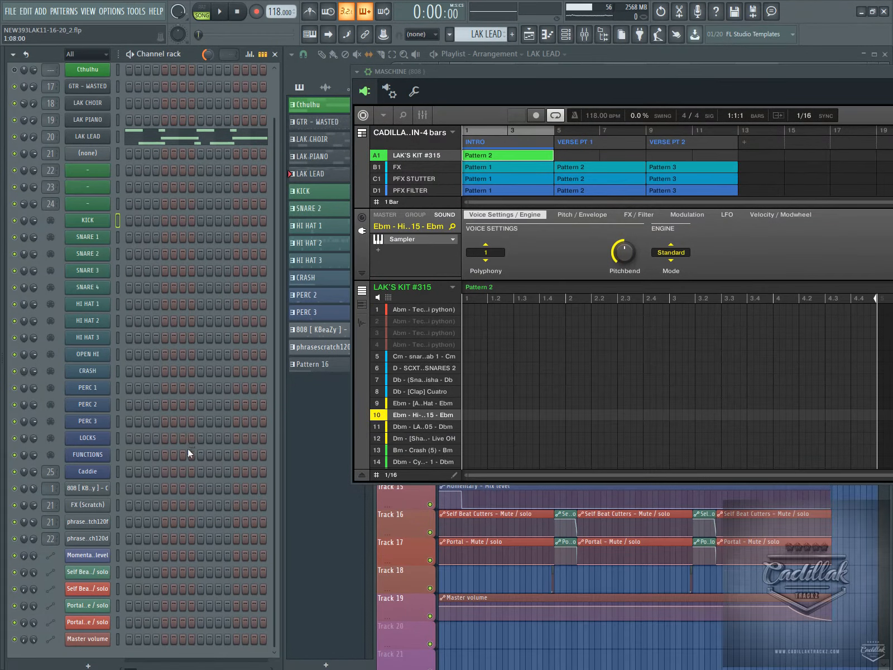
scroll(193, 481, up, 4)
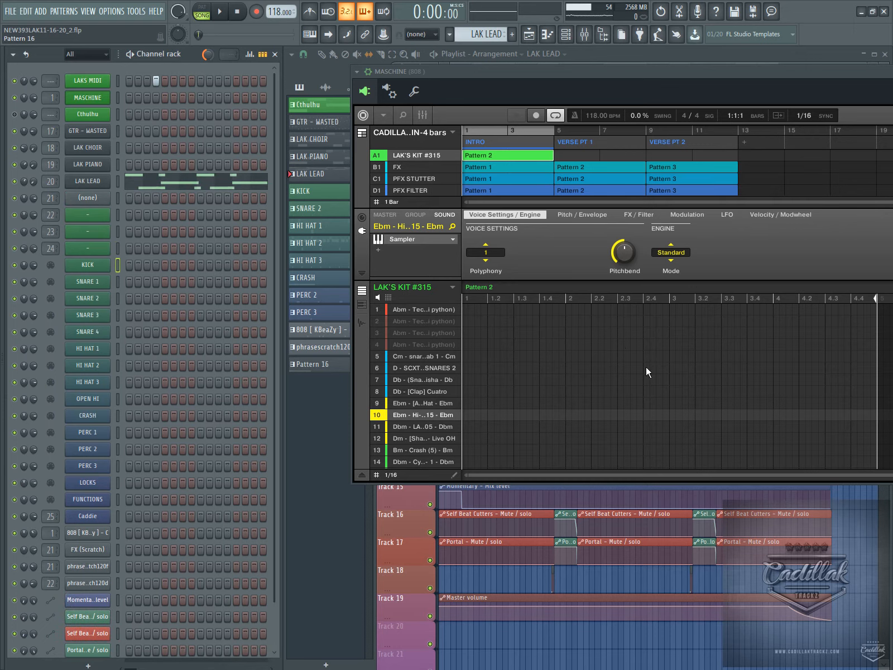
click(697, 368)
click(666, 416)
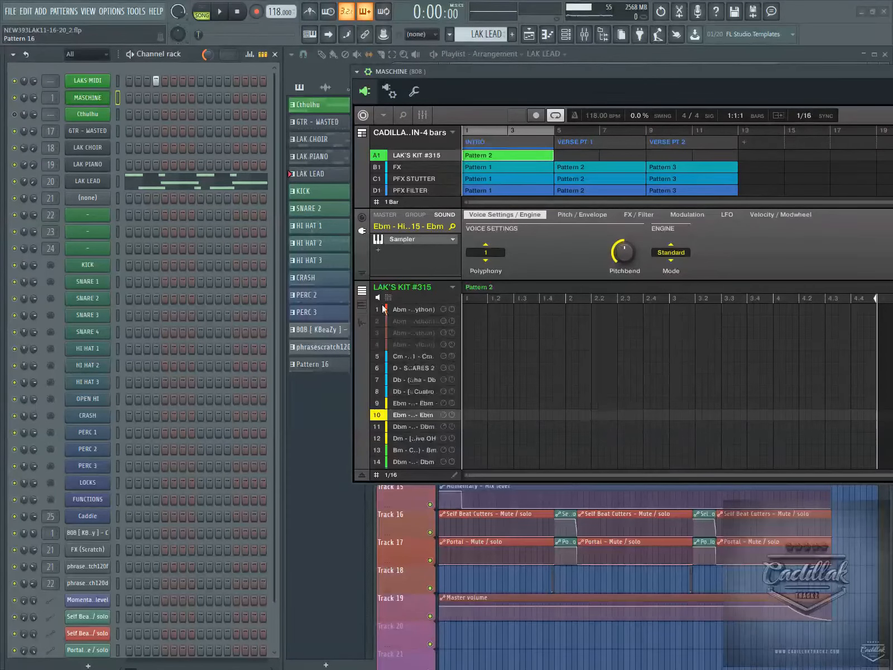
Switch MASCHINE's pattern editor to keyboard view for the snare in slot 5 and minimize the plug-in window
click(362, 305)
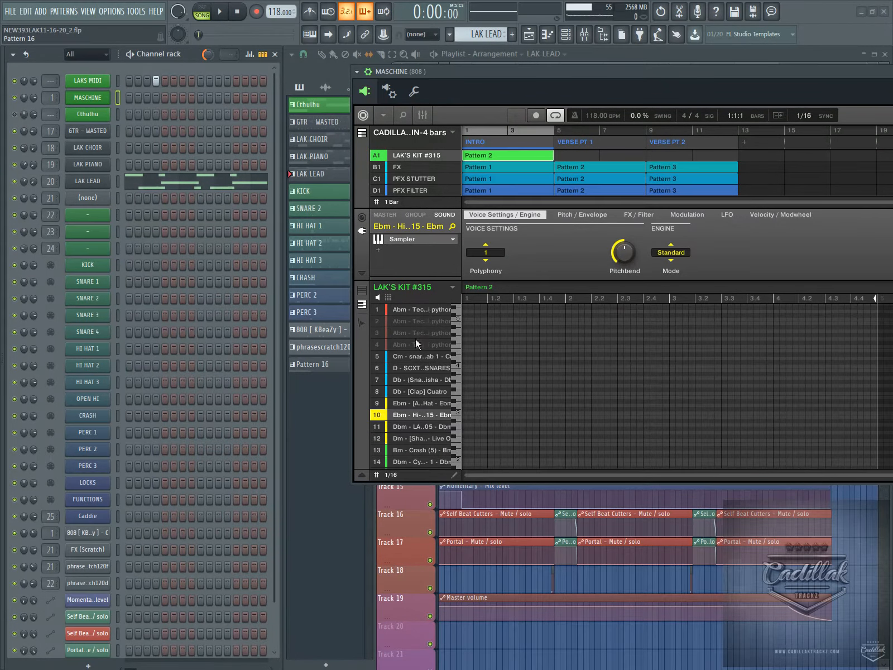
click(417, 357)
drag(599, 75, 343, 48)
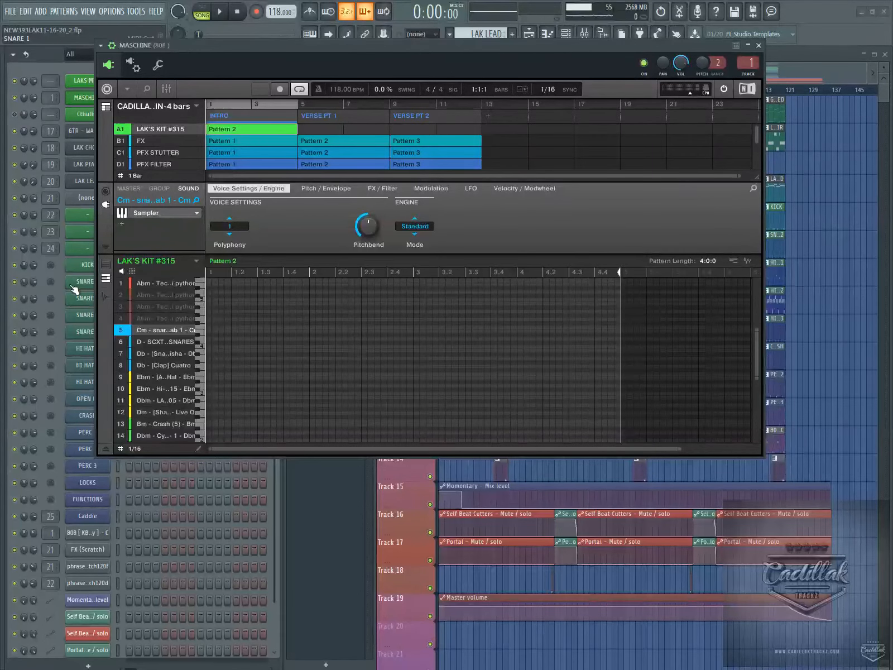
drag(226, 53, 264, 60)
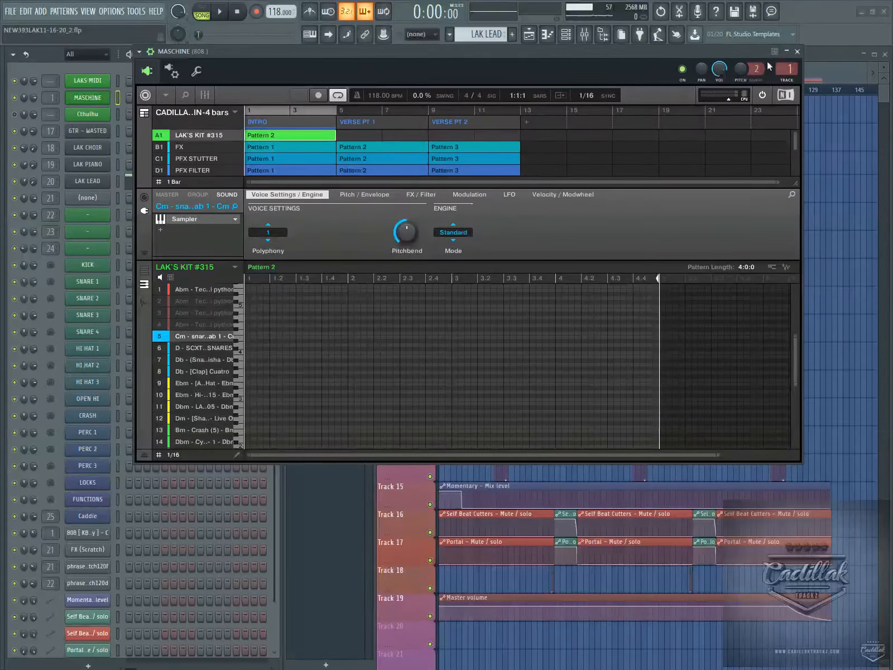
click(788, 52)
Review the options available for the LAK LEAD pattern and look over the clips in the playlist arrangement
scroll(523, 212, up, 3)
right_click(486, 32)
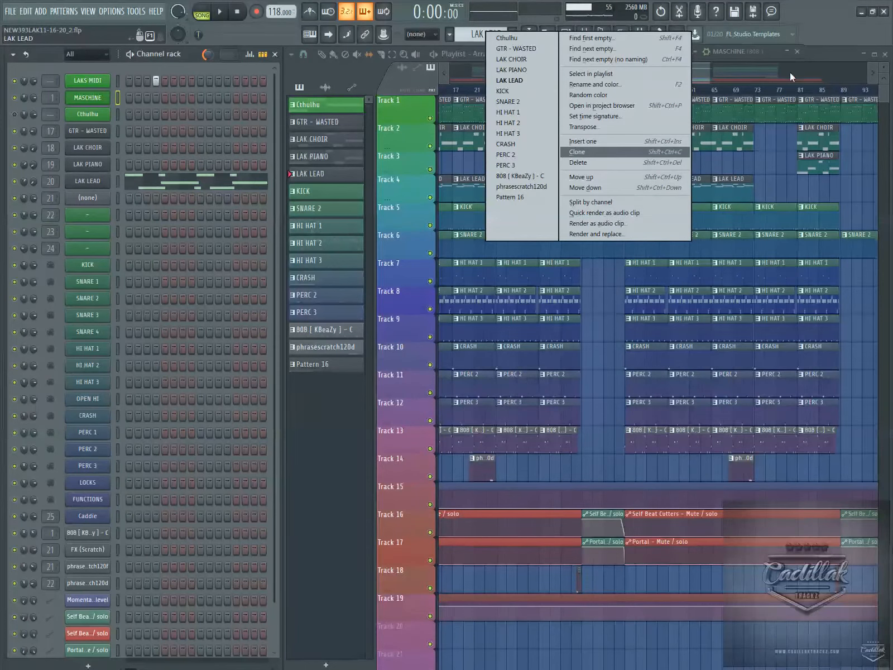
click(837, 50)
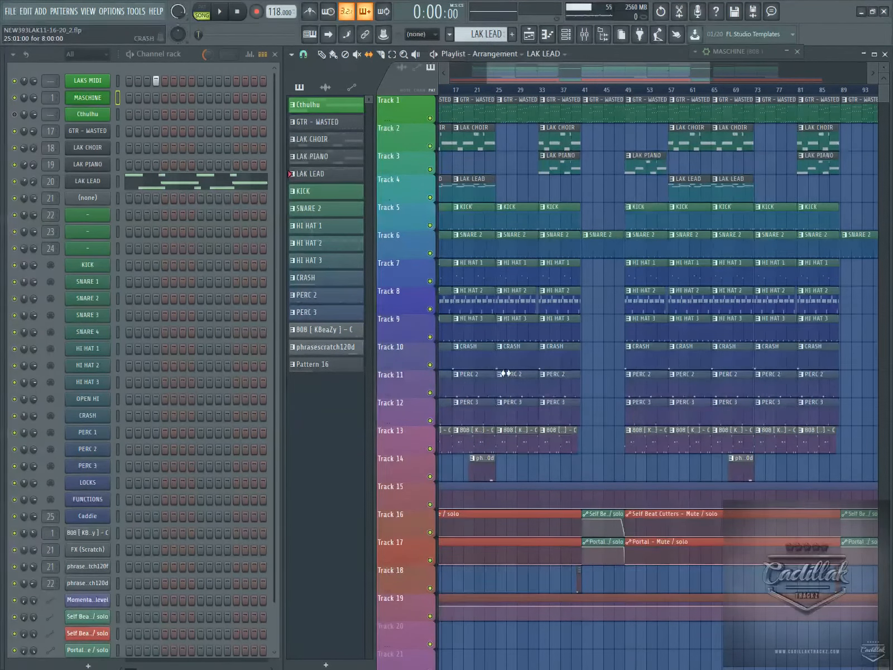
scroll(557, 92, up, 5)
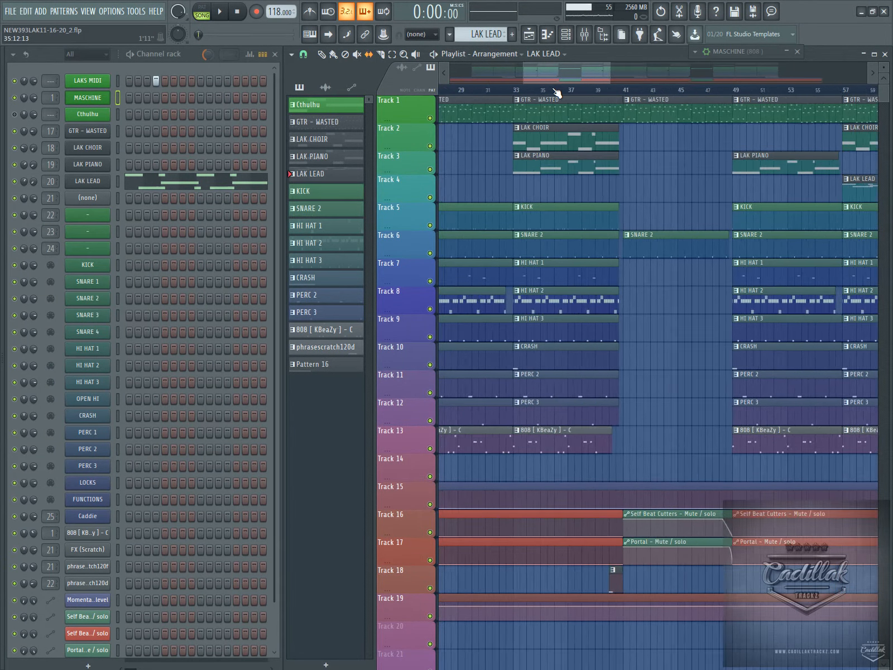
scroll(557, 92, down, 7)
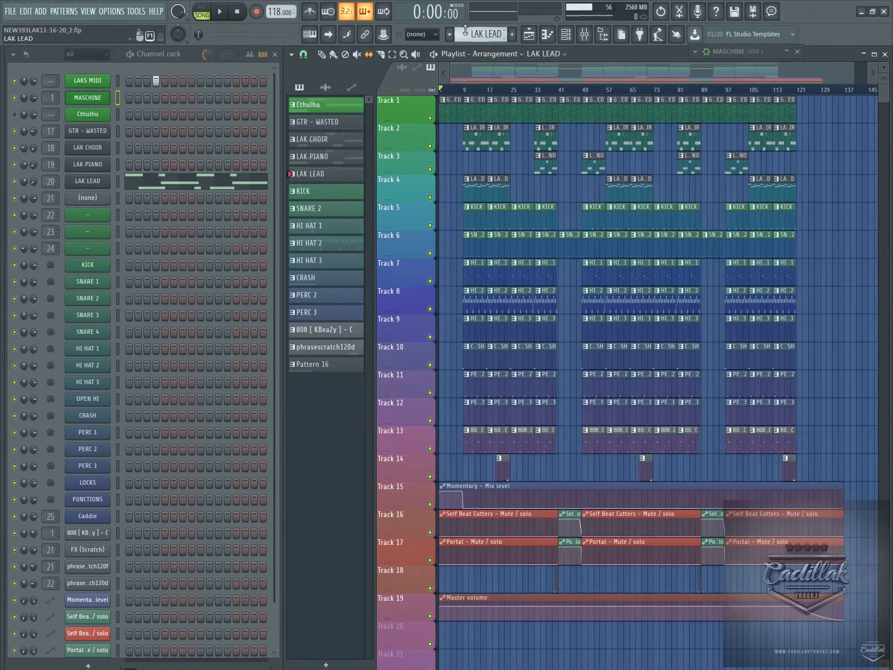
Step through the project's melodic, drum, 808 and scratch patterns to examine each one's channel content, finishing on GTR - WASTED
click(322, 122)
click(312, 226)
click(321, 330)
click(321, 365)
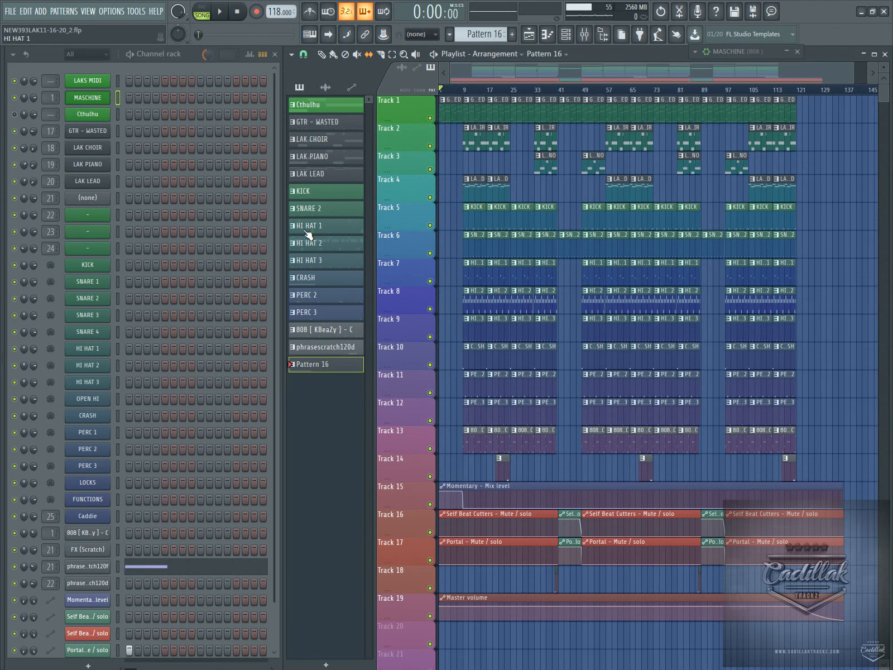
click(309, 226)
click(319, 157)
click(329, 123)
click(329, 140)
click(330, 158)
click(335, 207)
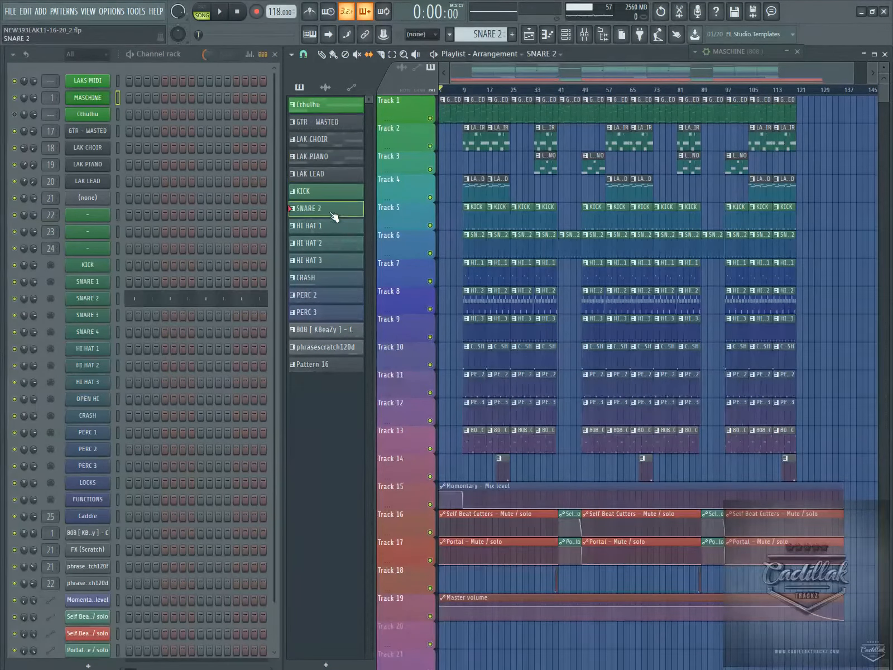
click(337, 228)
click(346, 278)
click(349, 312)
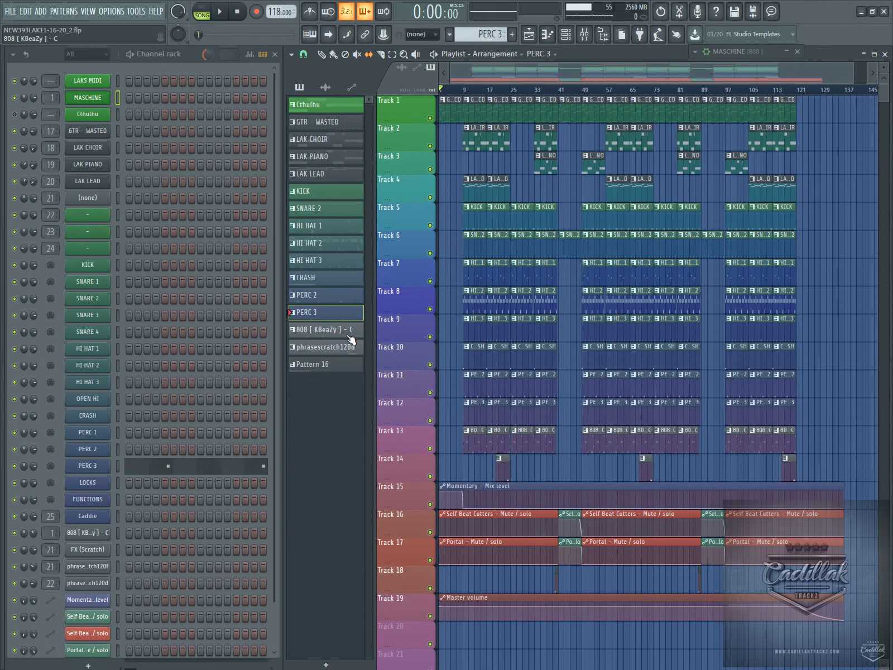
click(351, 347)
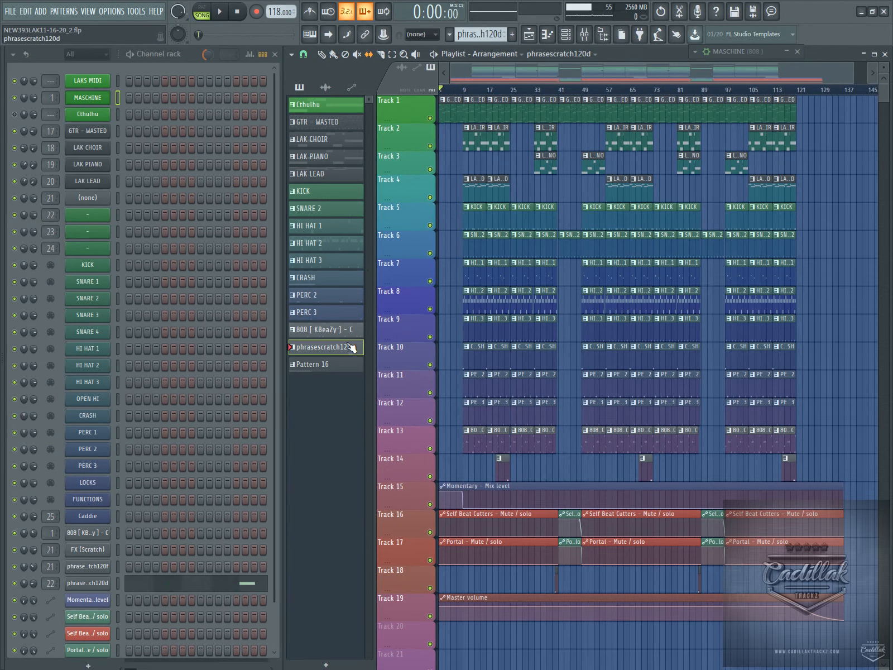
click(349, 129)
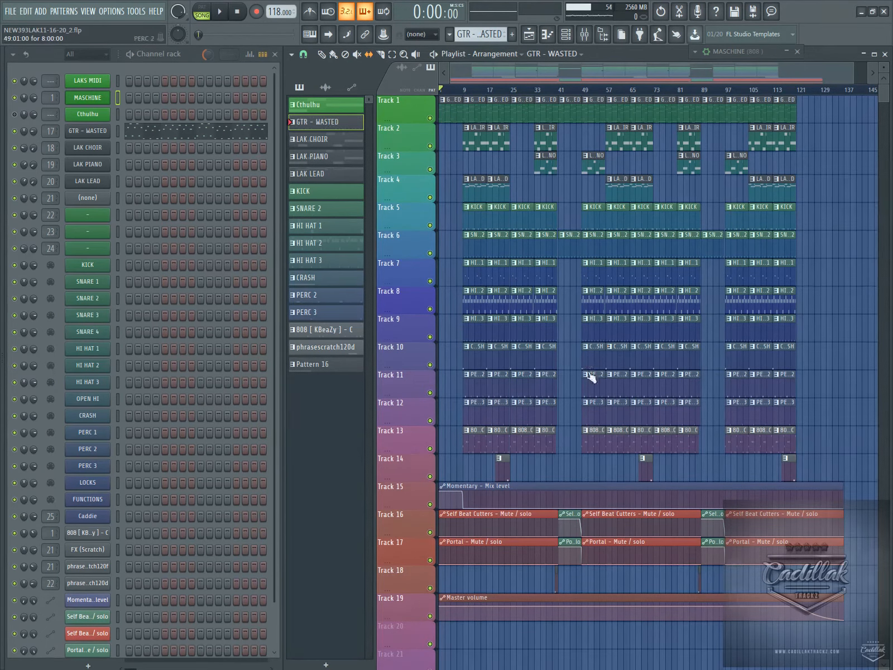
Close the playlist and the minimized MASCHINE window, and make Cthulhu the current pattern
scroll(568, 93, up, 2)
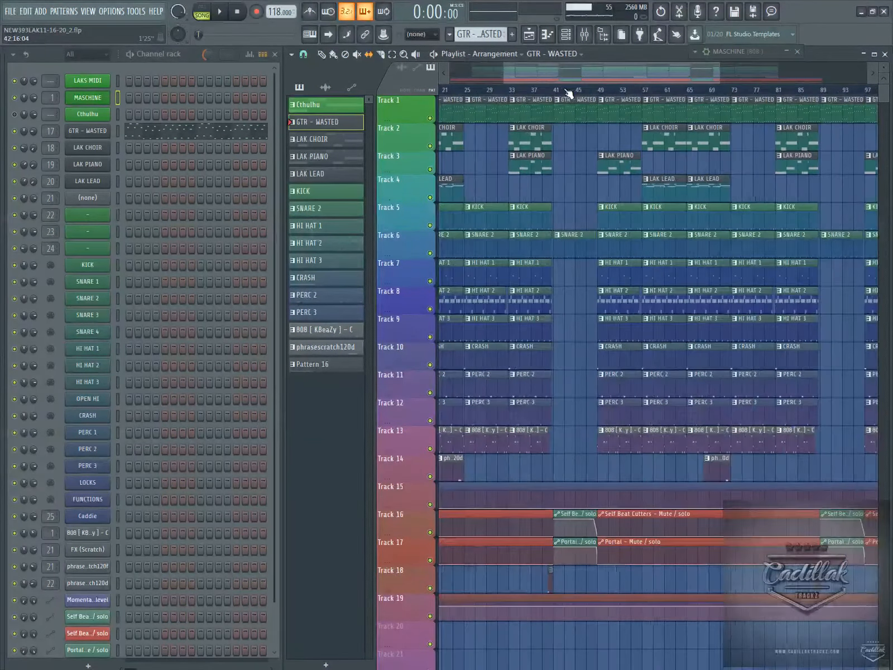
scroll(568, 92, up, 4)
scroll(568, 92, down, 5)
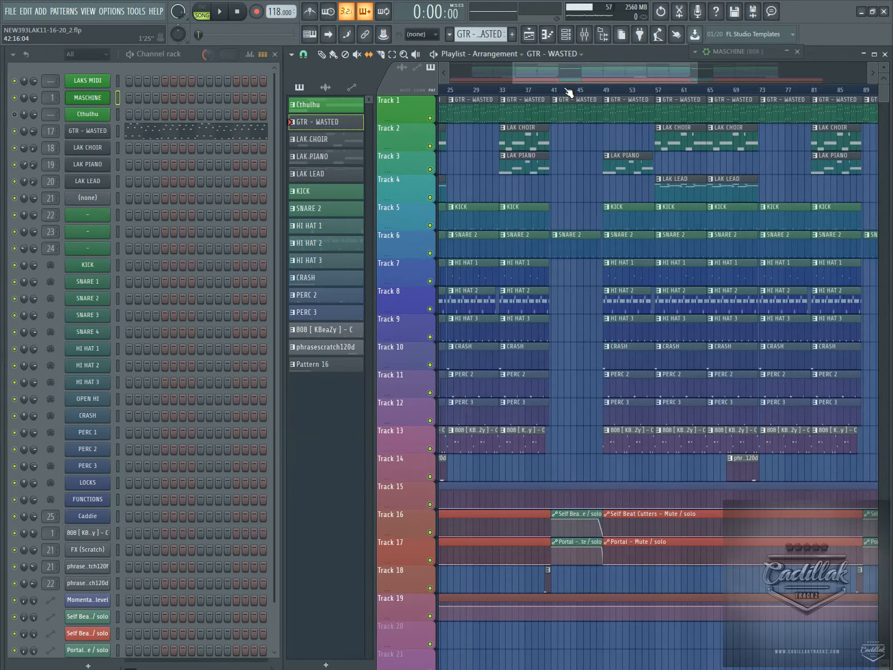
scroll(568, 92, down, 3)
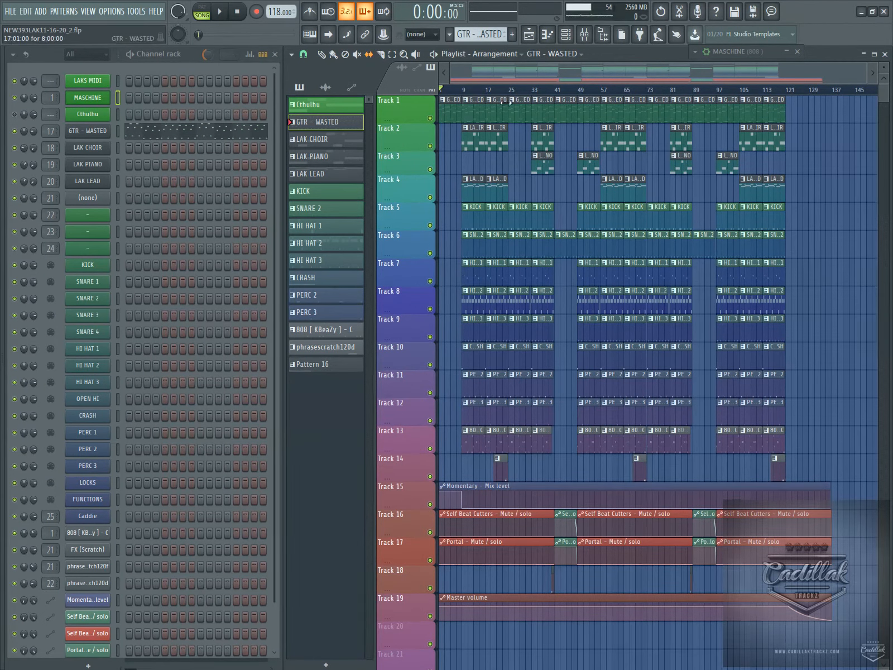
click(885, 54)
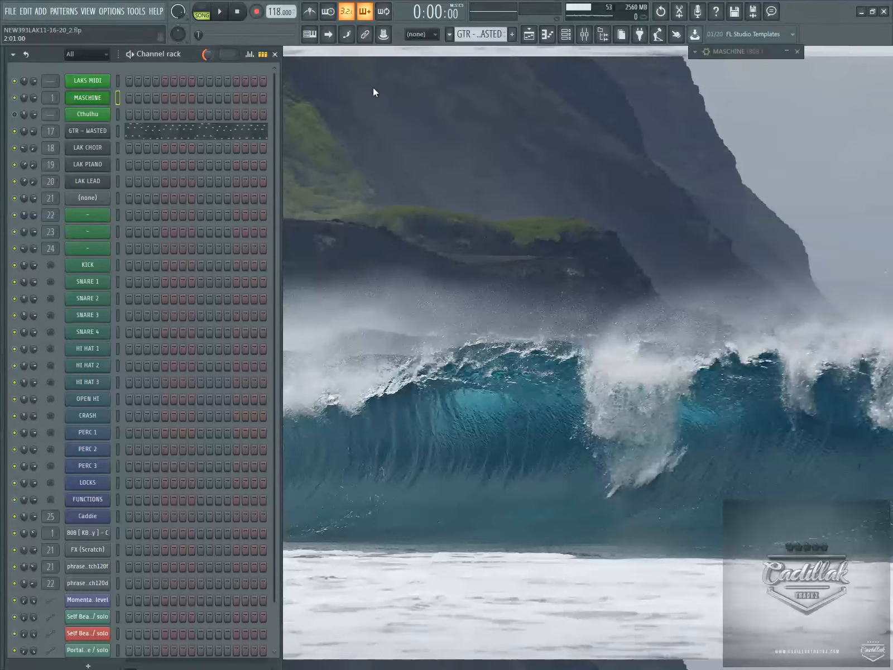
scroll(493, 35, up, 1)
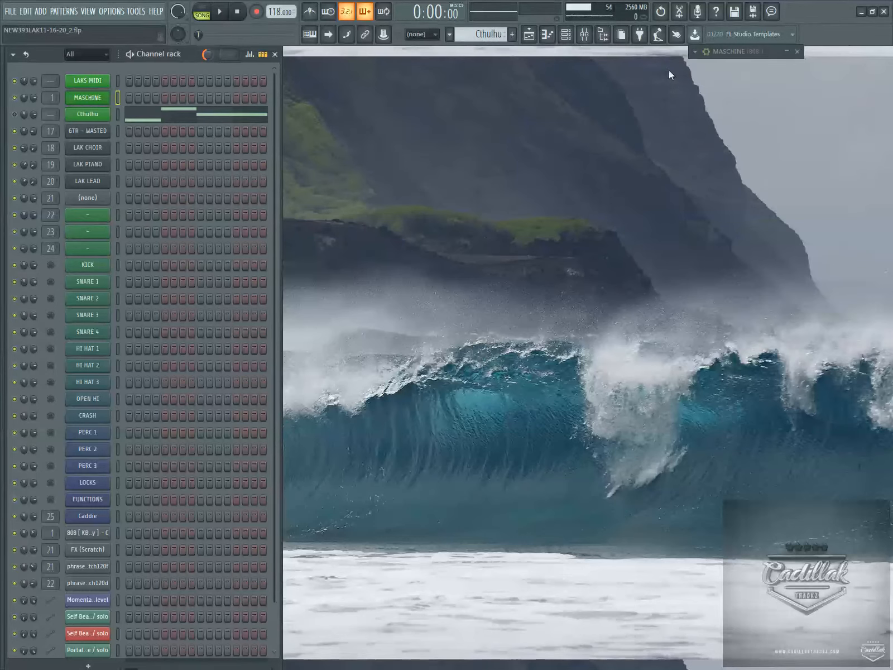
click(797, 51)
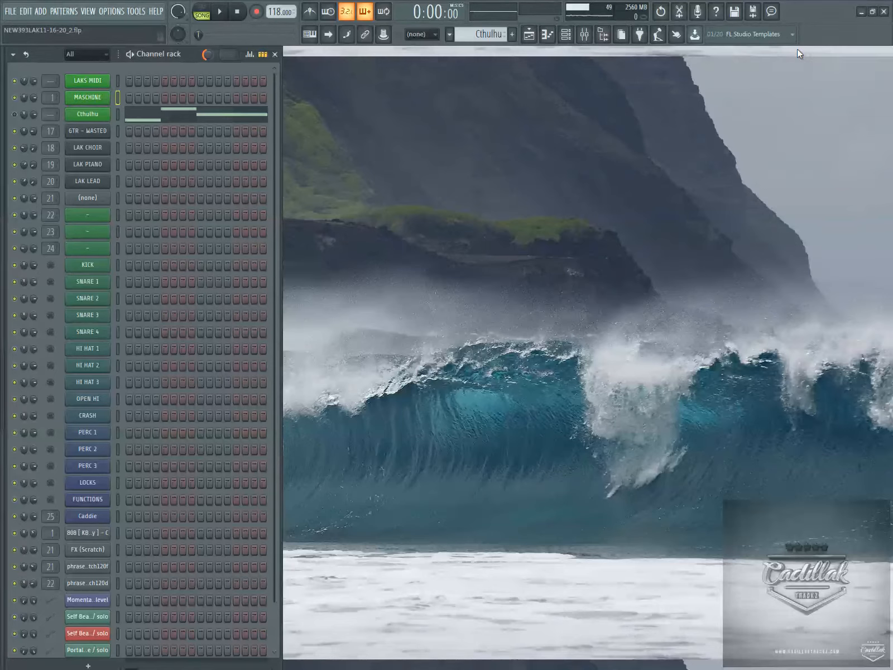
Reopen the playlist and play the song, examining the arrangement around bar 33 and the mixer track levels during playback
click(530, 35)
click(222, 13)
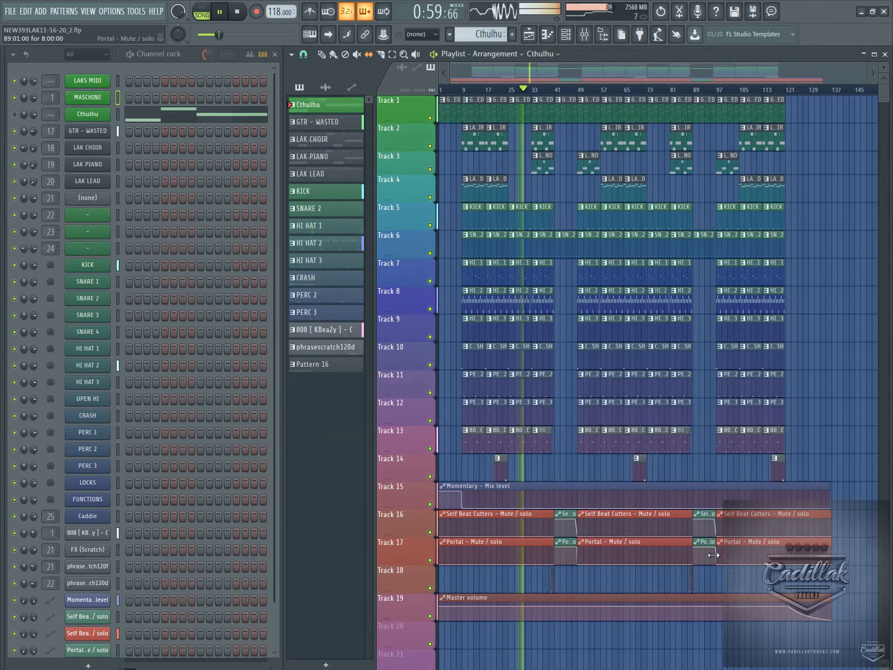
scroll(533, 94, up, 2)
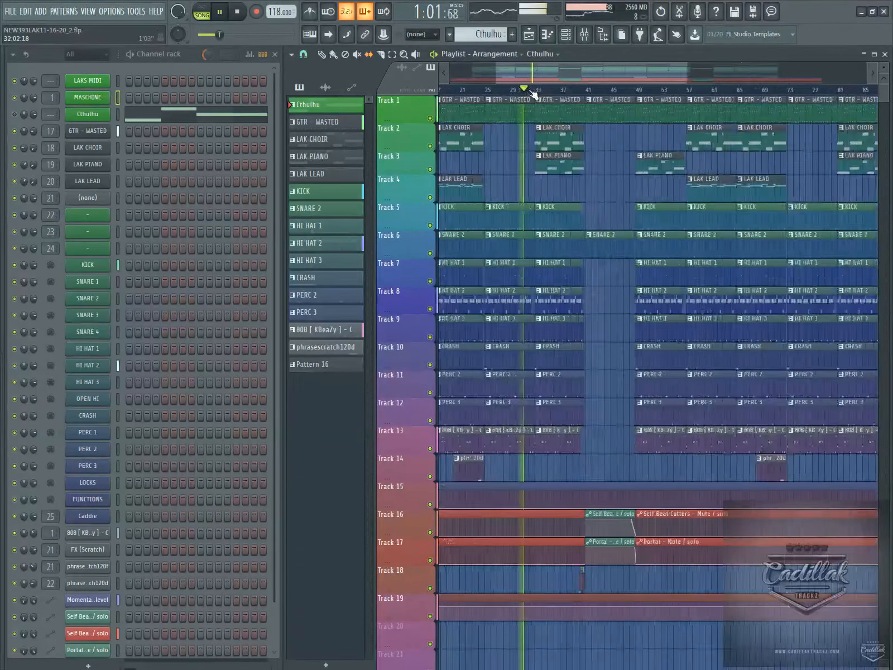
scroll(533, 94, up, 4)
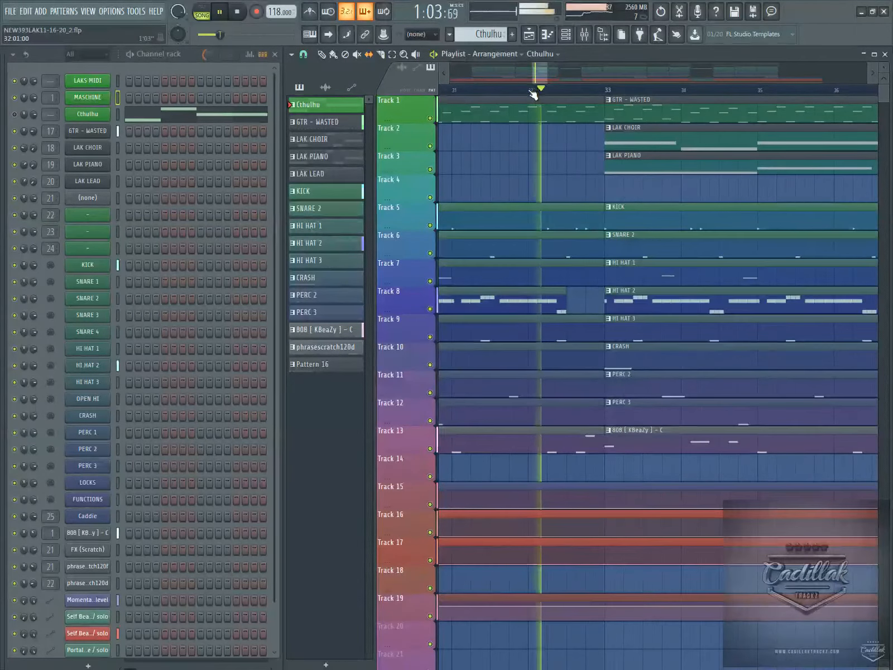
scroll(538, 92, down, 3)
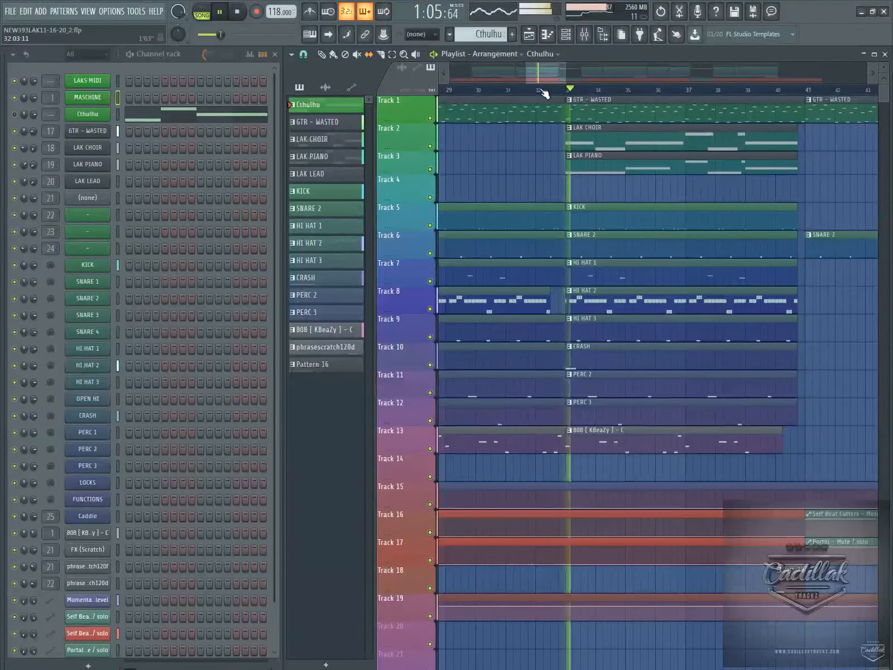
scroll(544, 94, down, 2)
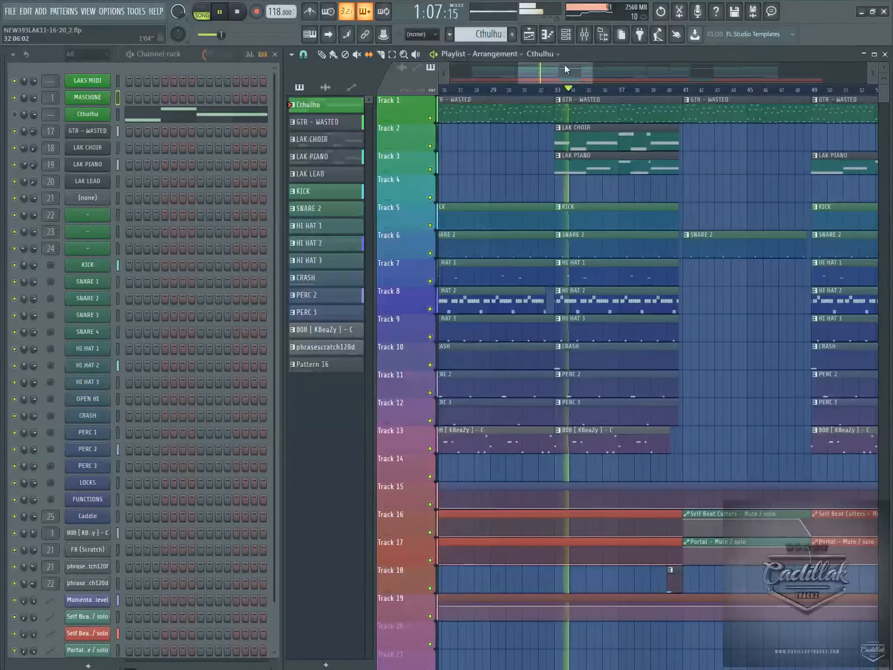
click(584, 34)
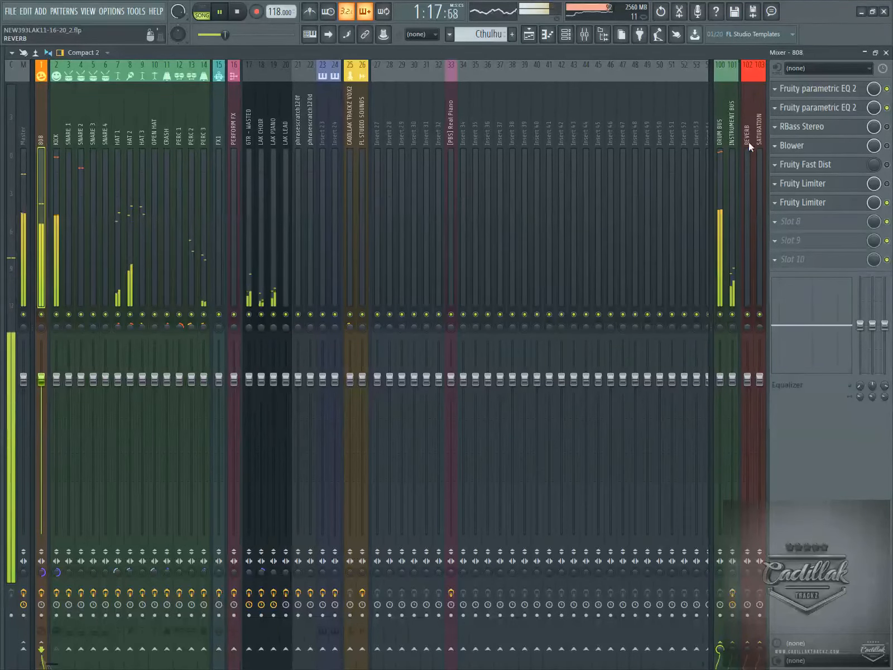
click(886, 52)
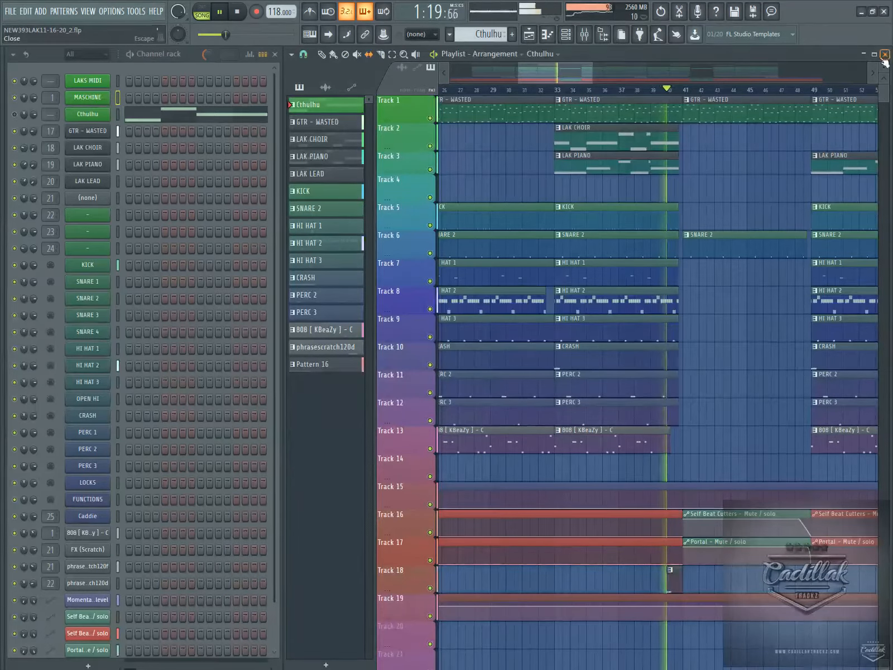
Stop playback and save the project
click(239, 13)
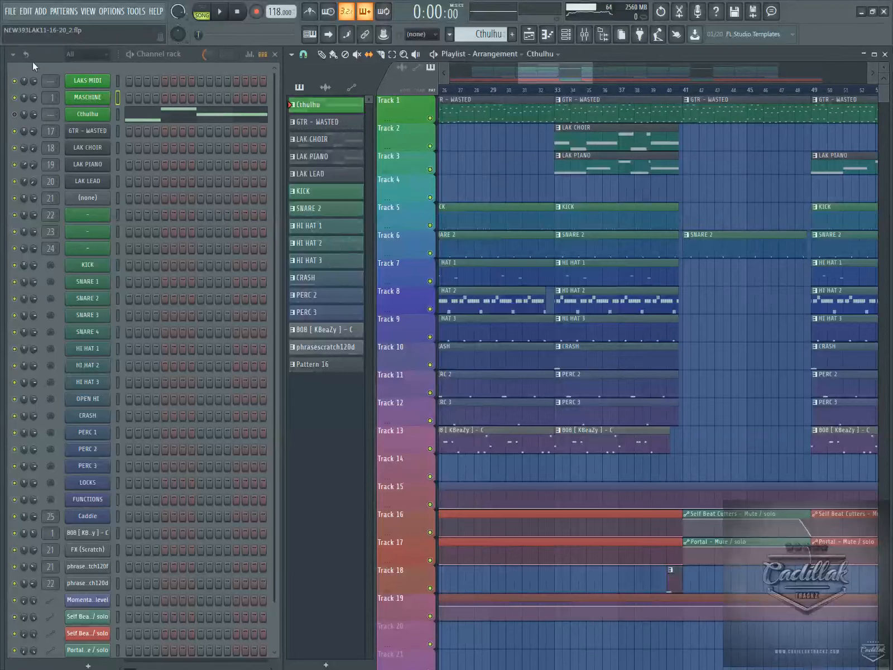
click(9, 17)
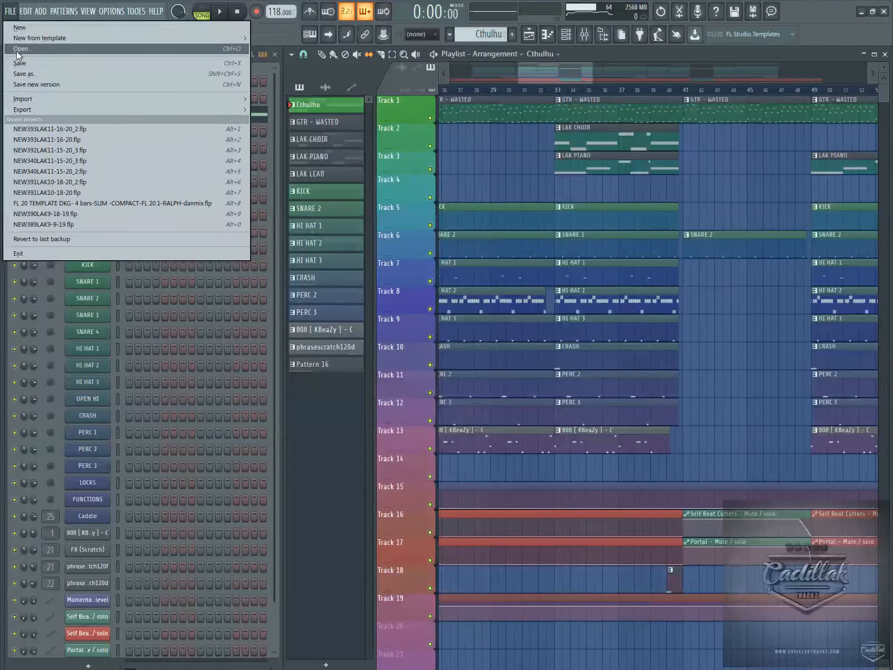
click(18, 69)
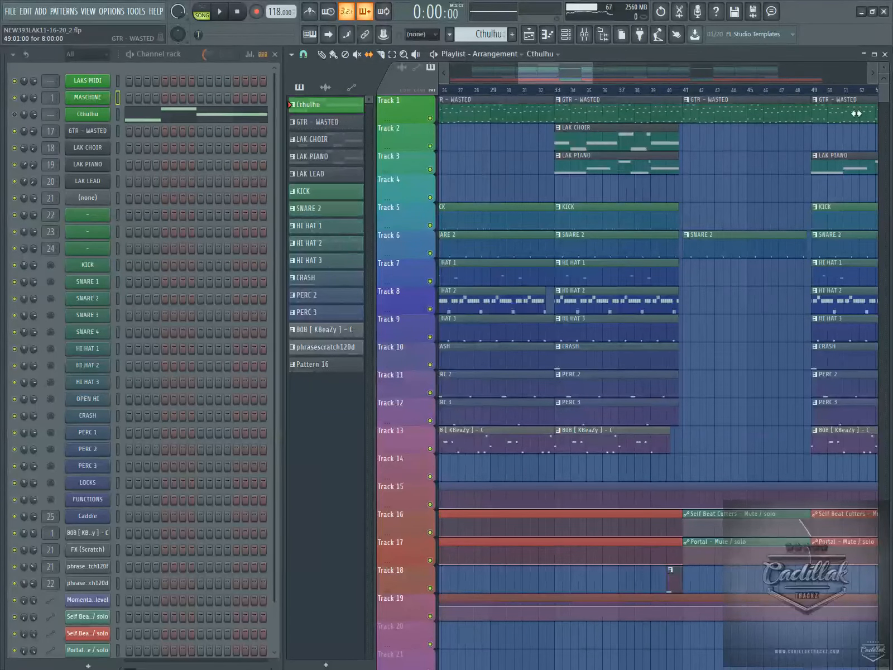
Minimize FL Studio, bring up the screen recorder's control window and return to the FL Studio project
click(863, 13)
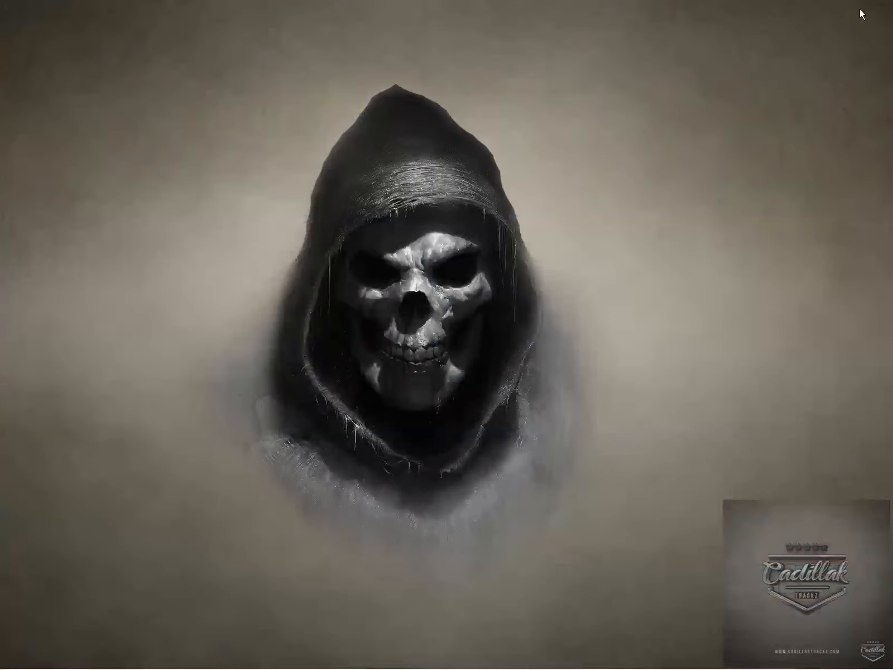
mouse_move(254, 667)
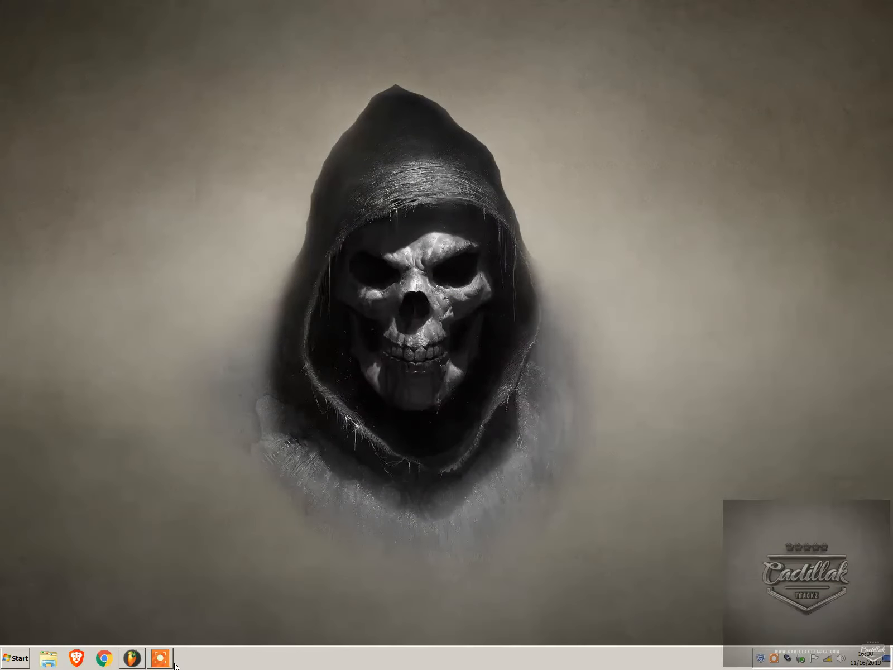
click(174, 663)
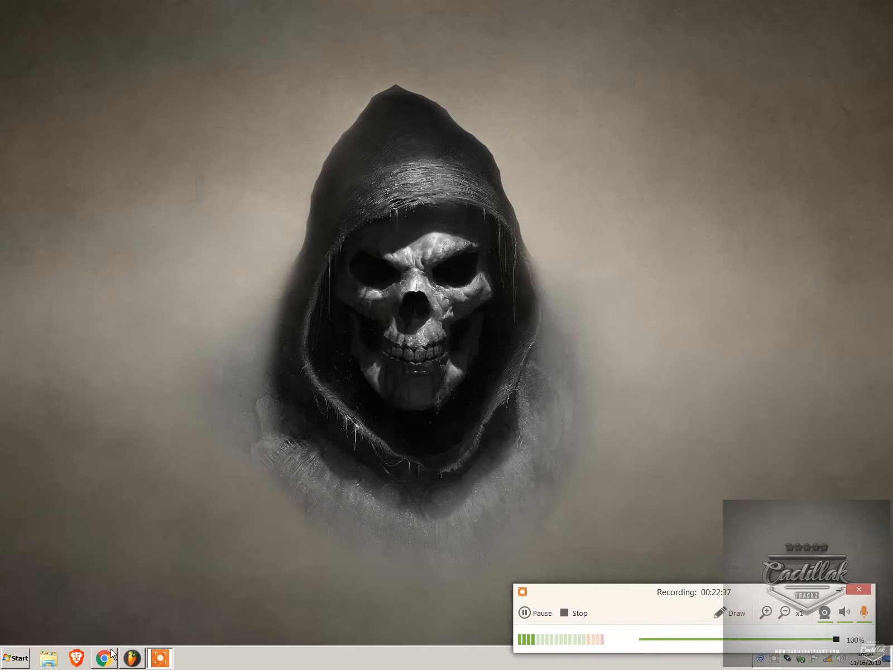
click(134, 660)
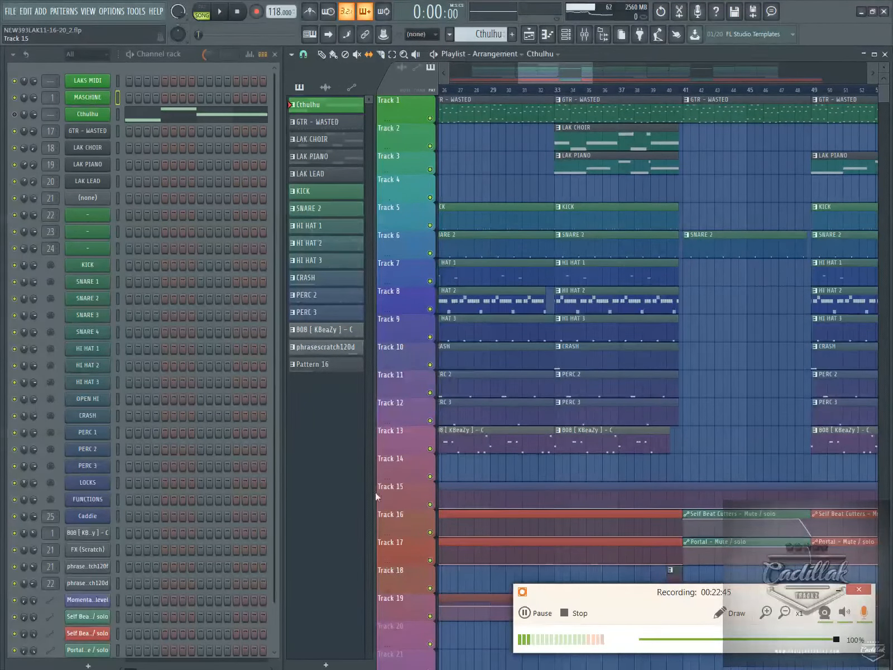
scroll(254, 446, down, 2)
scroll(251, 440, up, 2)
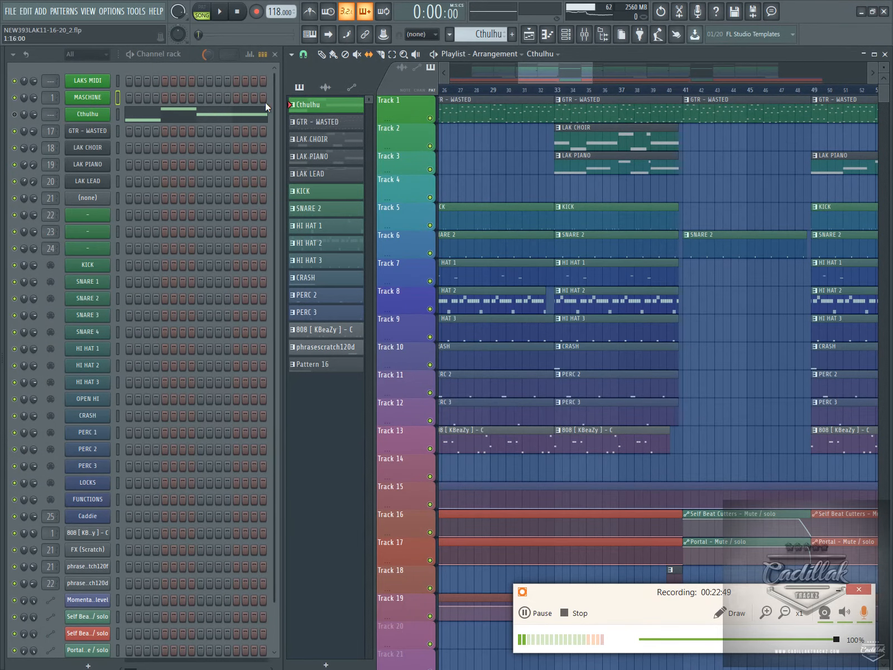